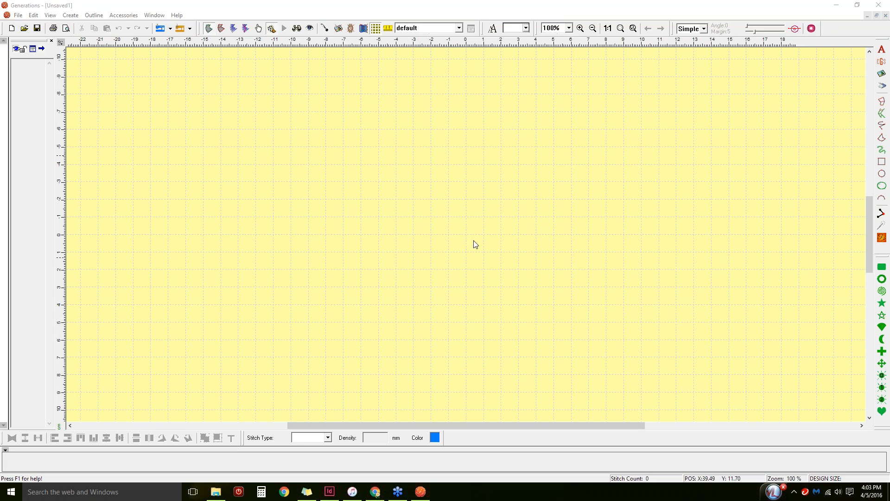
Start a new text insertion and enter "Testing" as the lettering
left_click(65, 15)
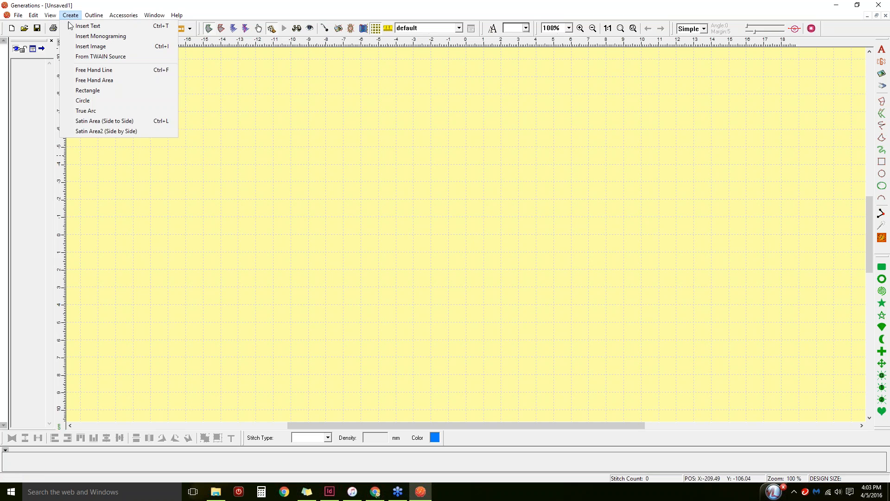
left_click(453, 109)
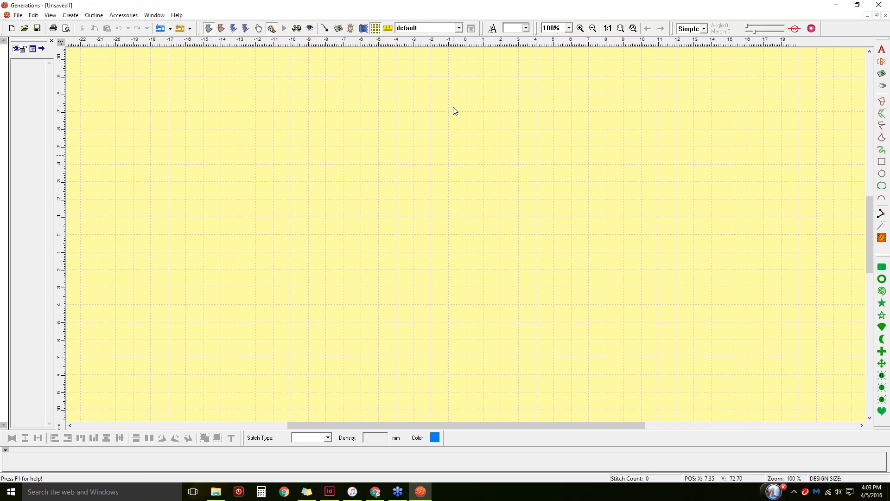
left_click(881, 50)
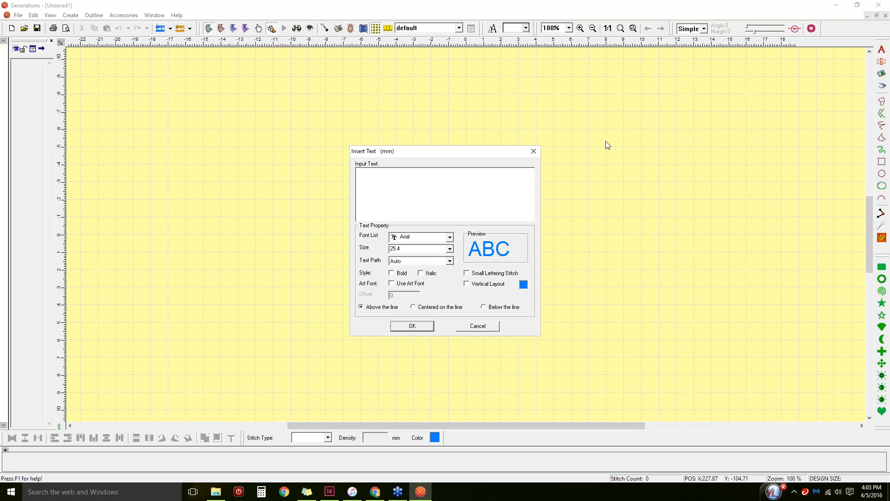
type("Testing")
left_click_drag(409, 177, 354, 177)
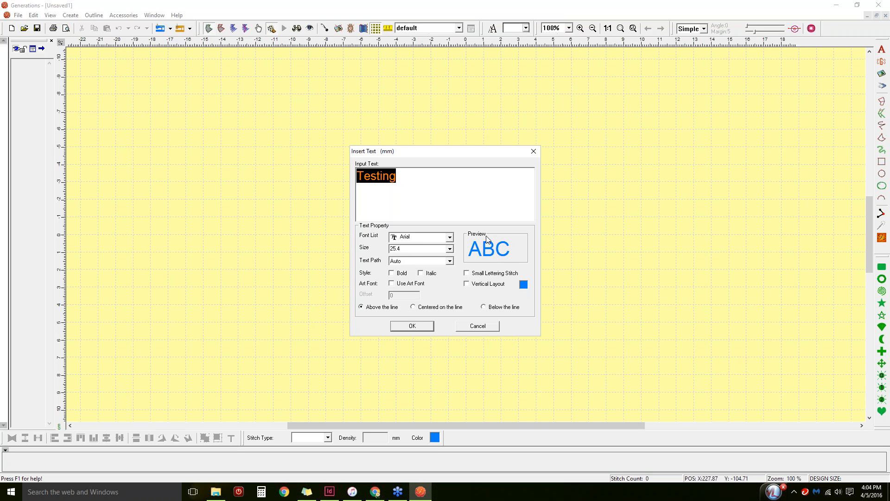
Set the lettering font to Bodidota
left_click(450, 238)
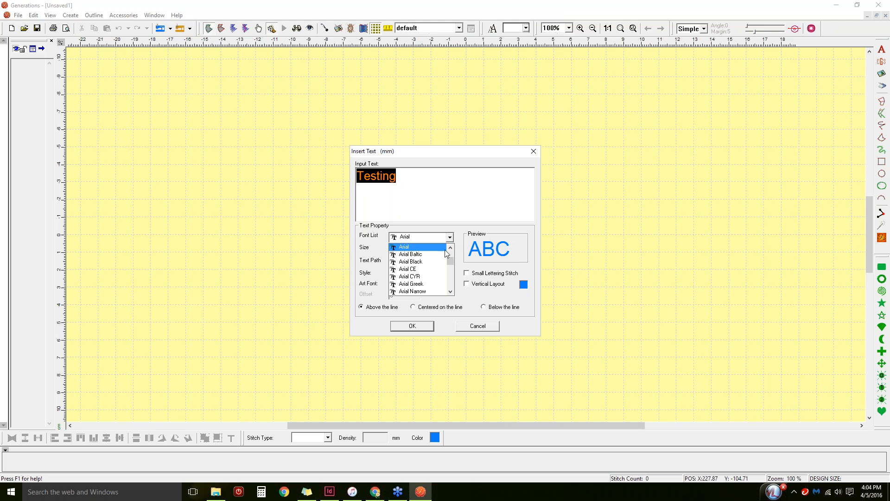
scroll(436, 267, "down", 5)
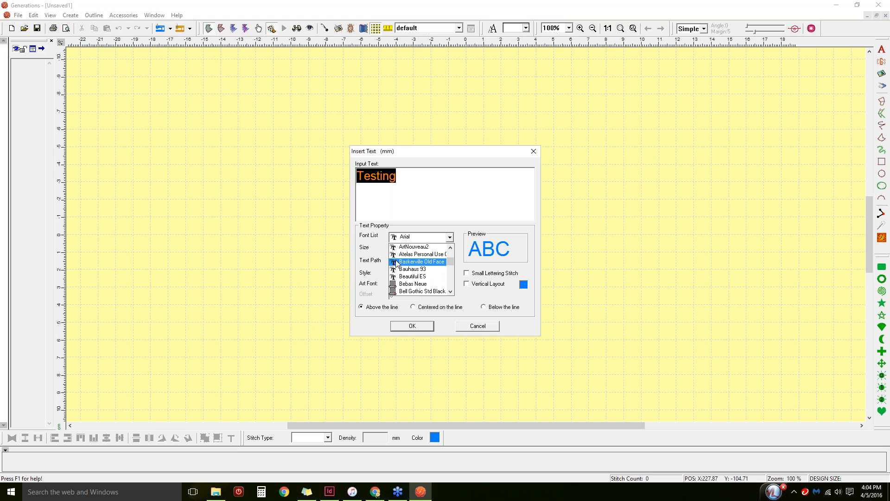
scroll(397, 266, "down", 1)
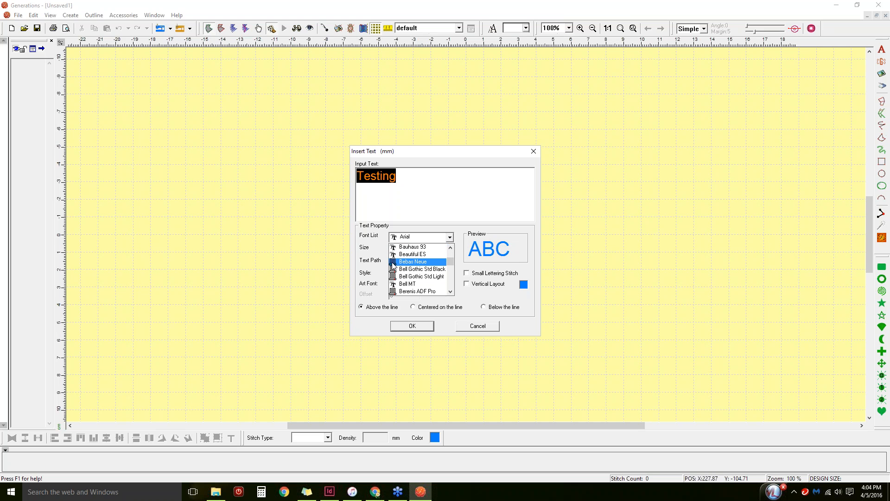
scroll(399, 267, "down", 4)
scroll(401, 271, "down", 1)
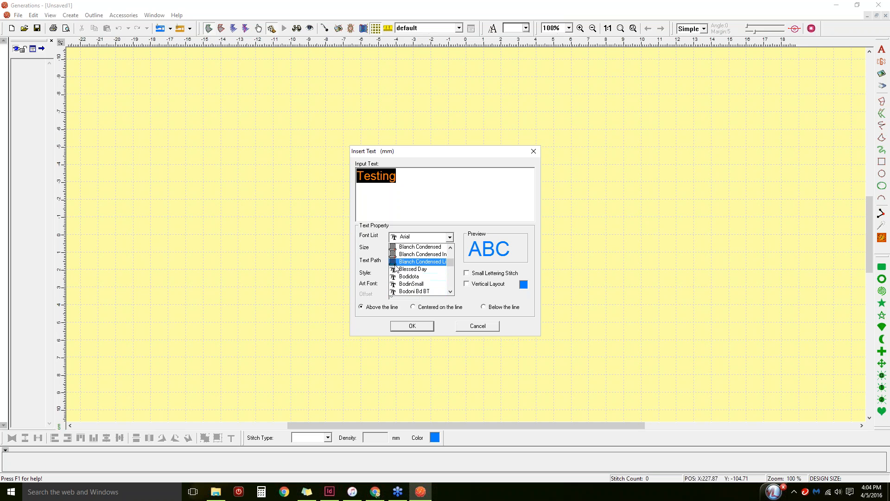
left_click(408, 276)
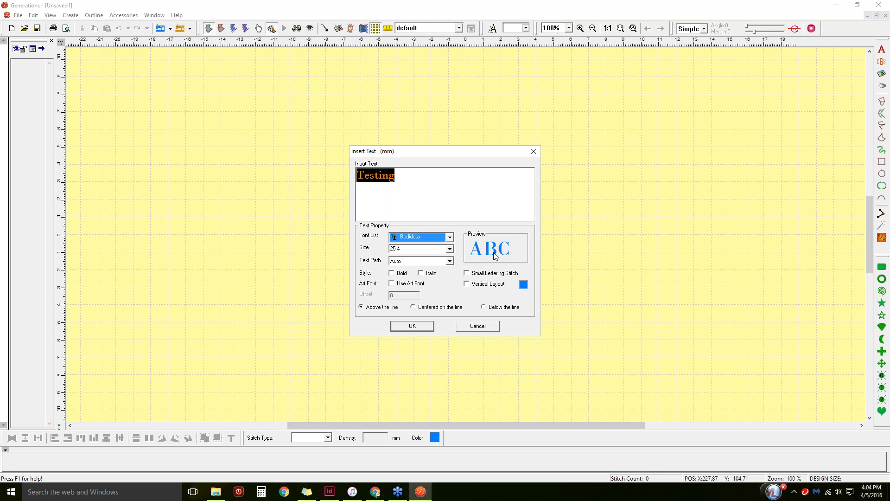
left_click(449, 238)
scroll(406, 276, "up", 10)
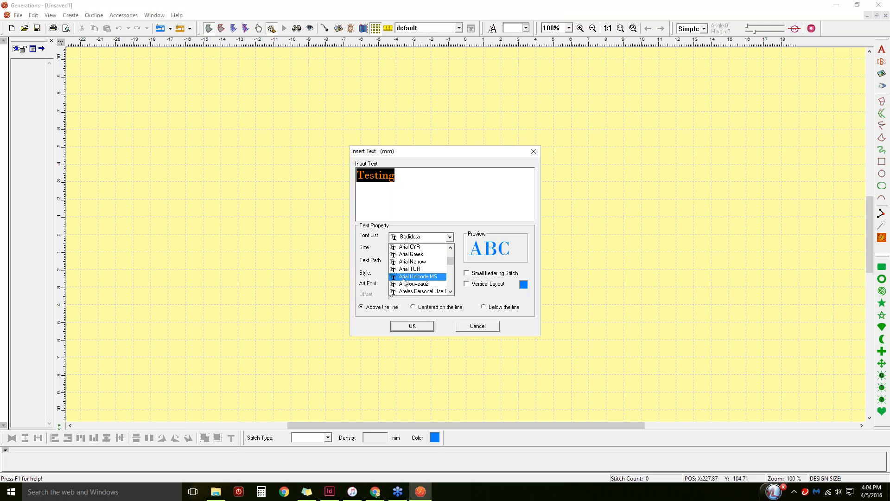
scroll(410, 283, "up", 8)
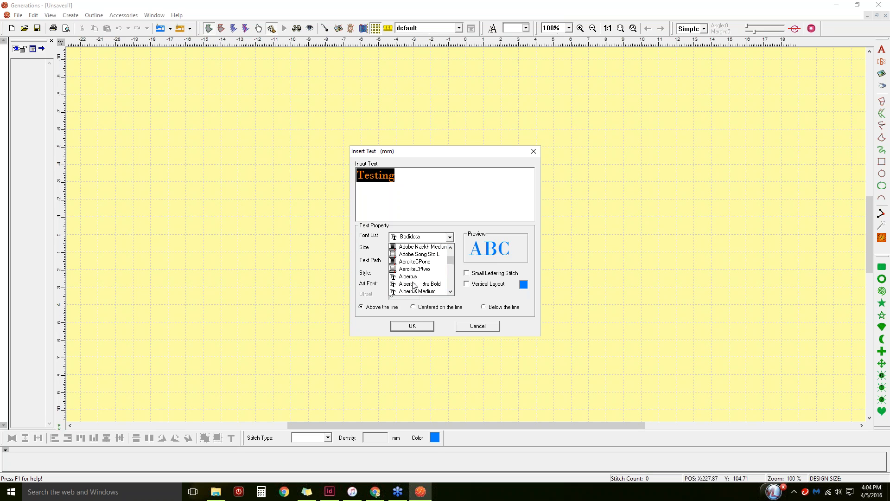
scroll(414, 285, "up", 6)
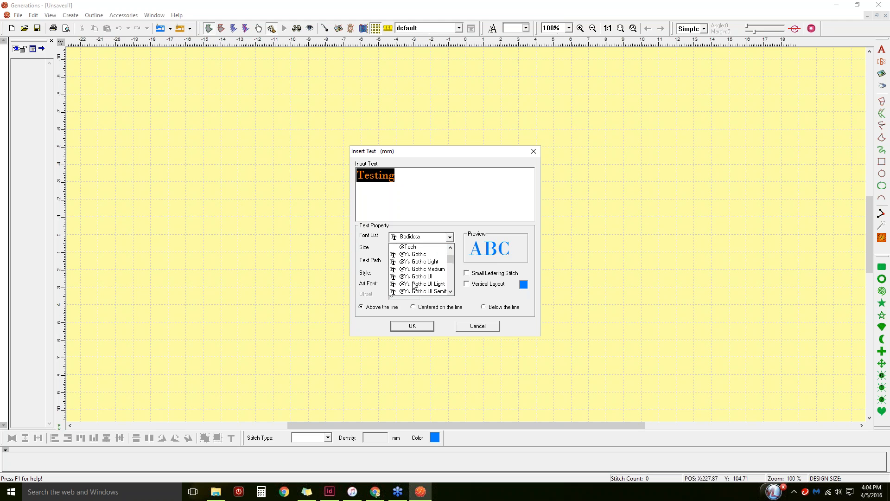
scroll(412, 259, "up", 2)
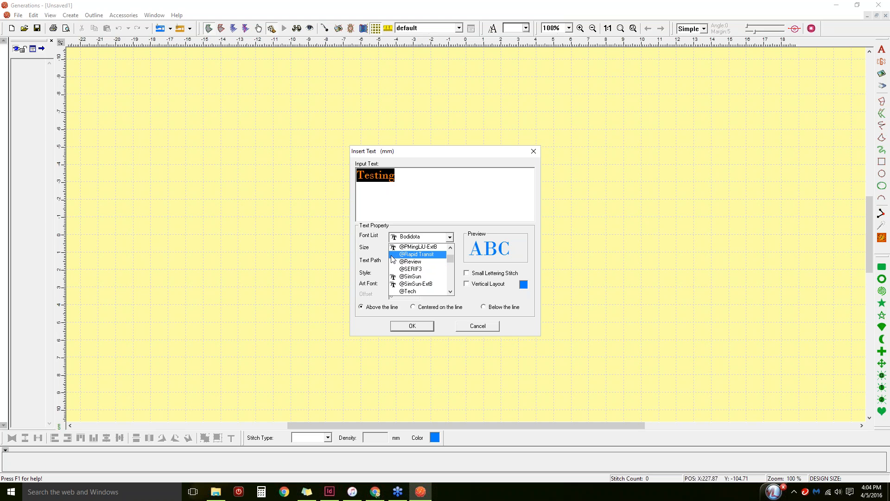
left_click(414, 255)
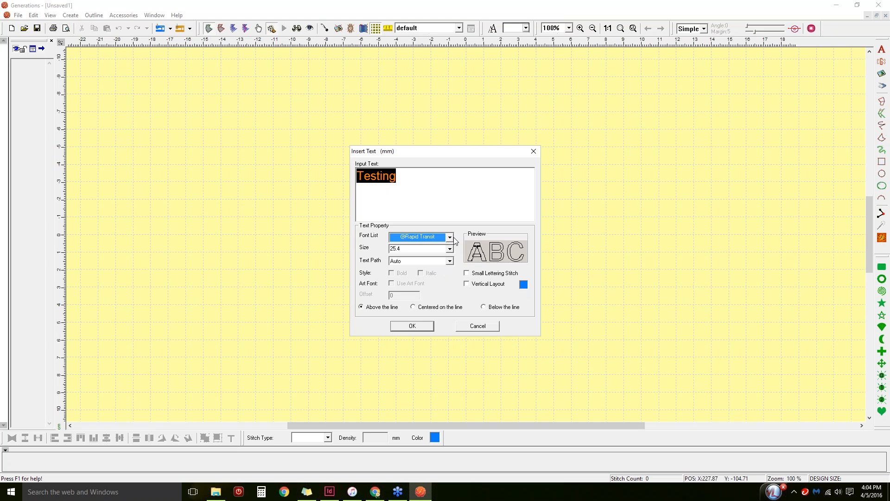
Set the lettering font to Arial
left_click(450, 237)
scroll(414, 265, "down", 1)
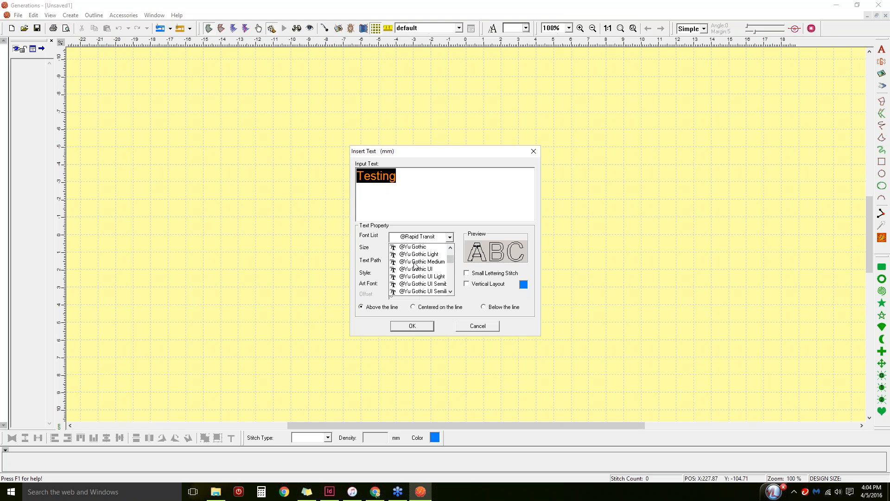
scroll(414, 265, "down", 8)
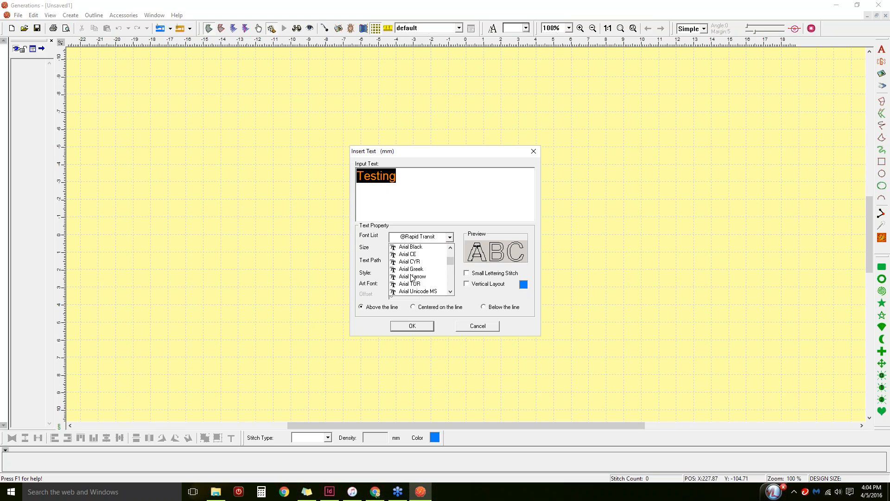
scroll(412, 278, "up", 1)
left_click(412, 278)
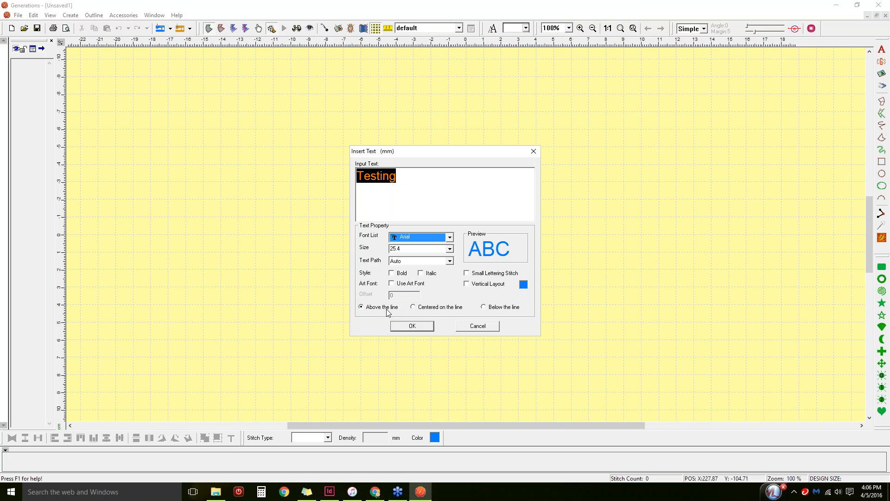
Insert the 25.4 mm "Testing" lettering into the design and generate its stitches
left_click(402, 327)
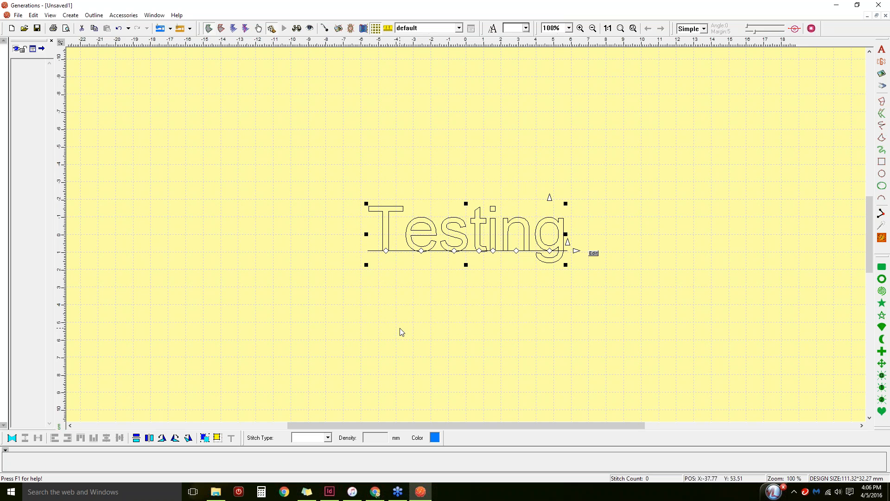
left_click(881, 237)
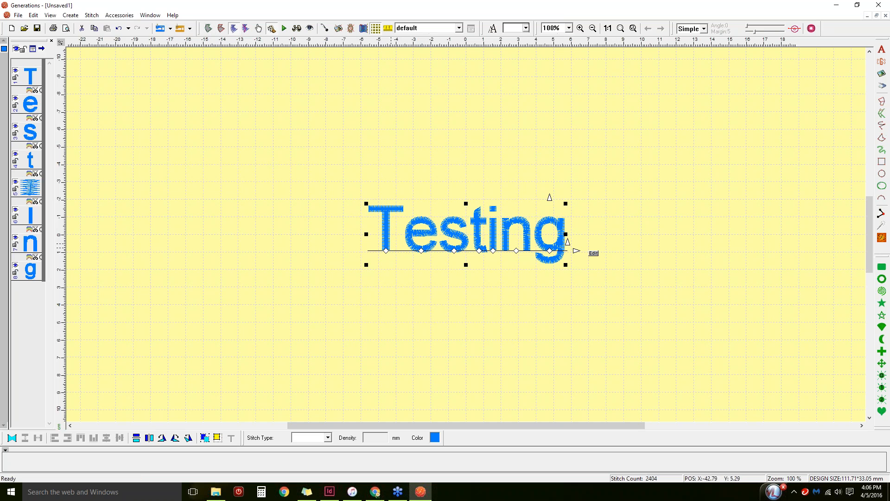
Check the settings for inserting new text and the edit settings of the placed "Testing" lettering, leaving both without changes
left_click(881, 49)
left_click(390, 192)
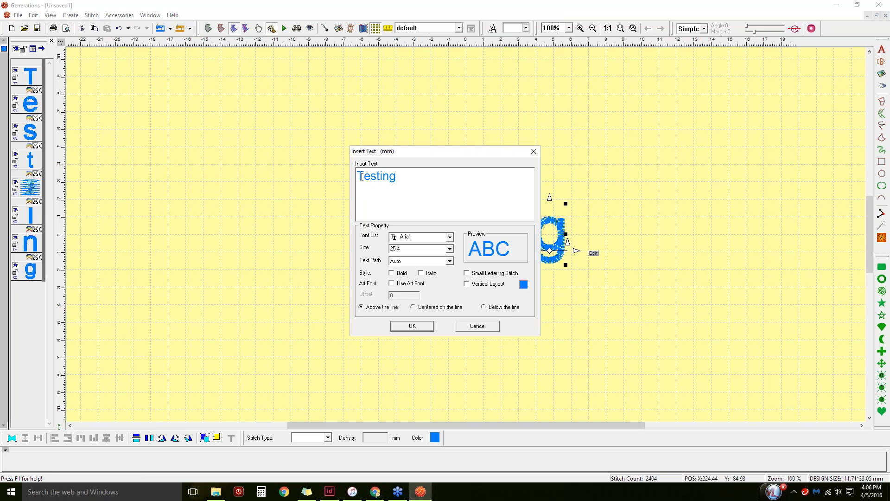
left_click(487, 324)
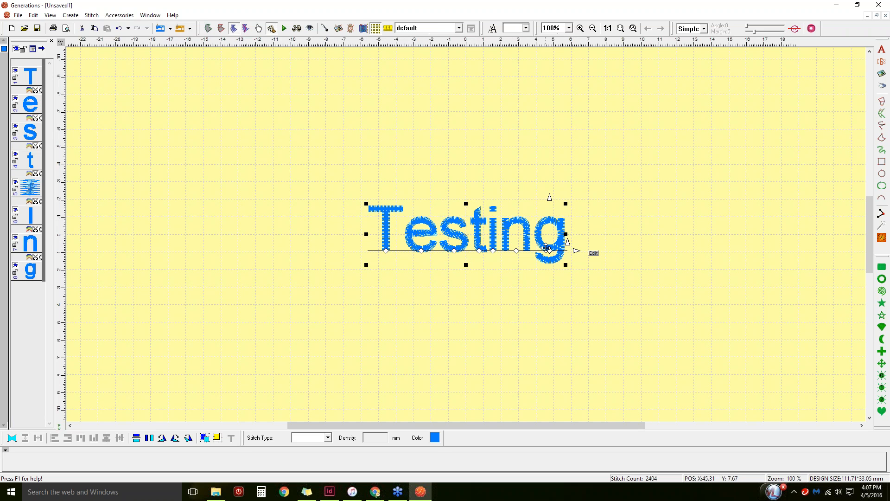
left_click(592, 254)
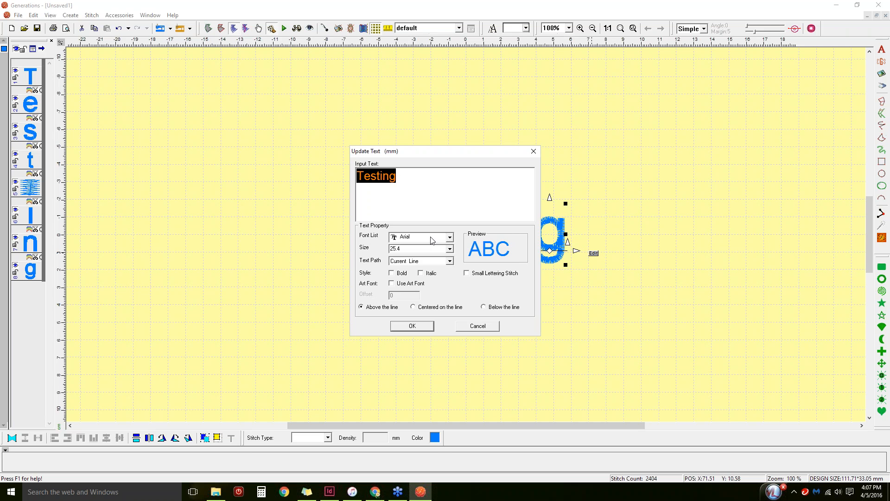
left_click(474, 325)
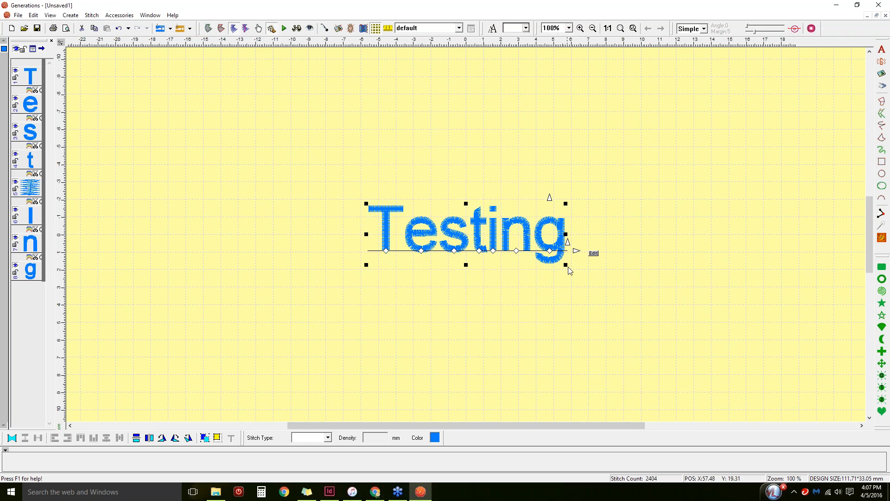
Spread the letters of "Testing" to a width of about 210 mm and tighten their spacing back to about 108 mm
left_click_drag(581, 254, 685, 253)
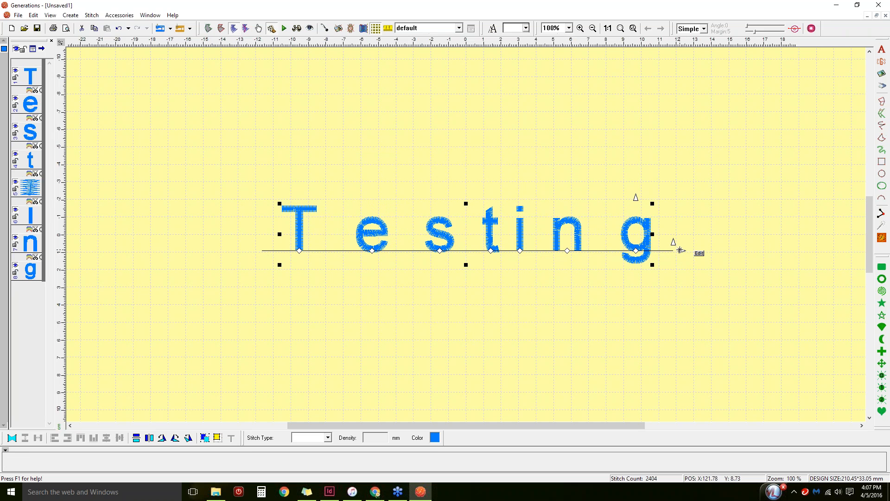
left_click_drag(680, 250, 563, 257)
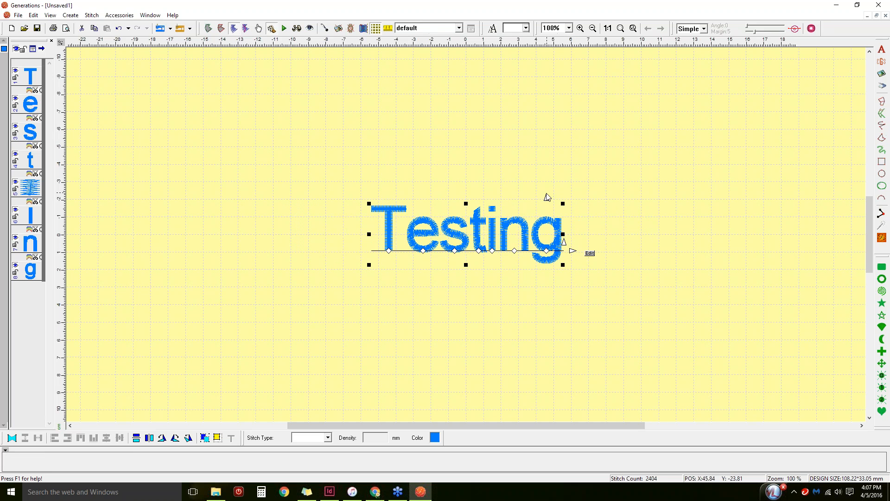
Try stretching the lettering to about 68 mm tall and squashing it to about 16 mm, regenerating the stitches after each change
left_click_drag(546, 198, 546, 150)
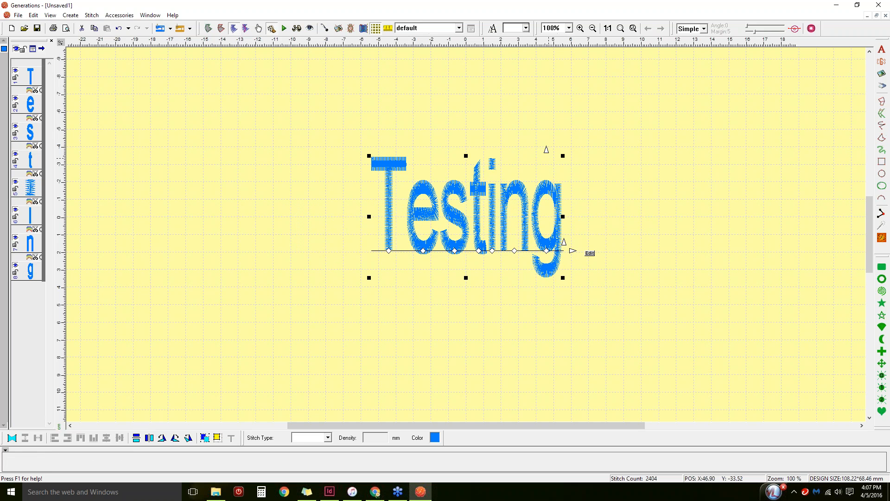
left_click(882, 237)
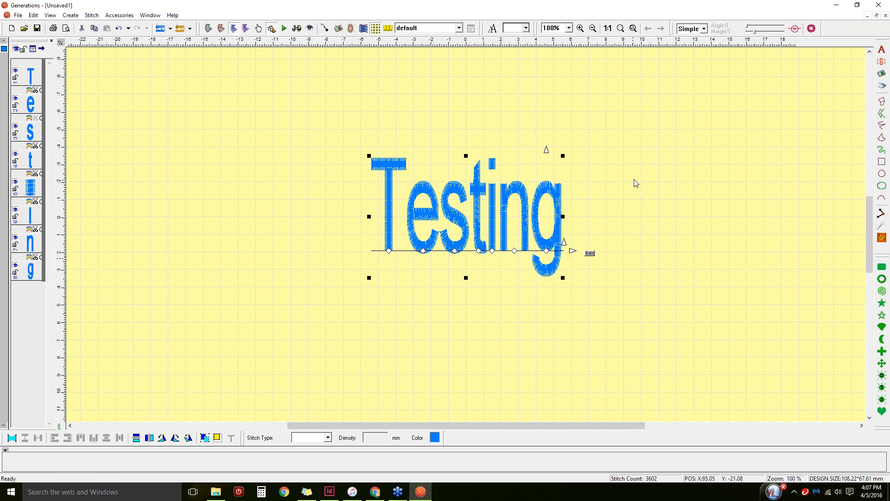
left_click_drag(546, 150, 543, 228)
left_click(882, 237)
Flip the lettering upside down below its baseline, and undo the flip together with the height changes
left_click_drag(546, 222, 543, 276)
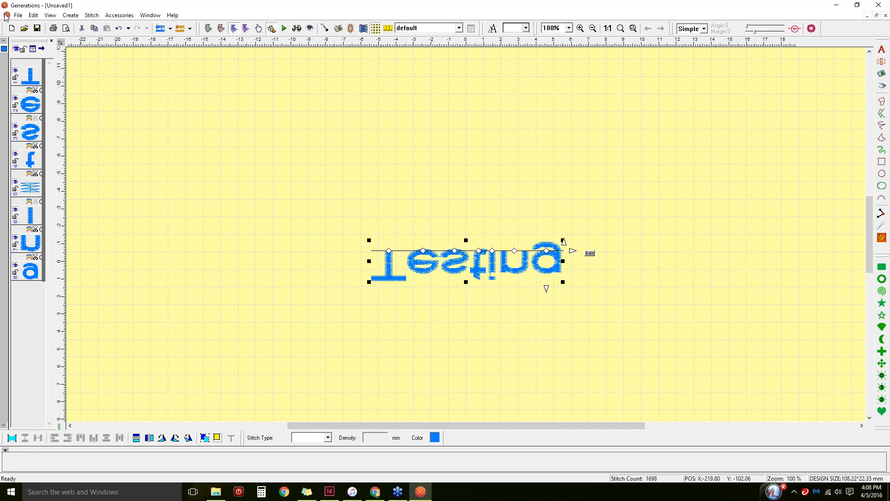
left_click(119, 28)
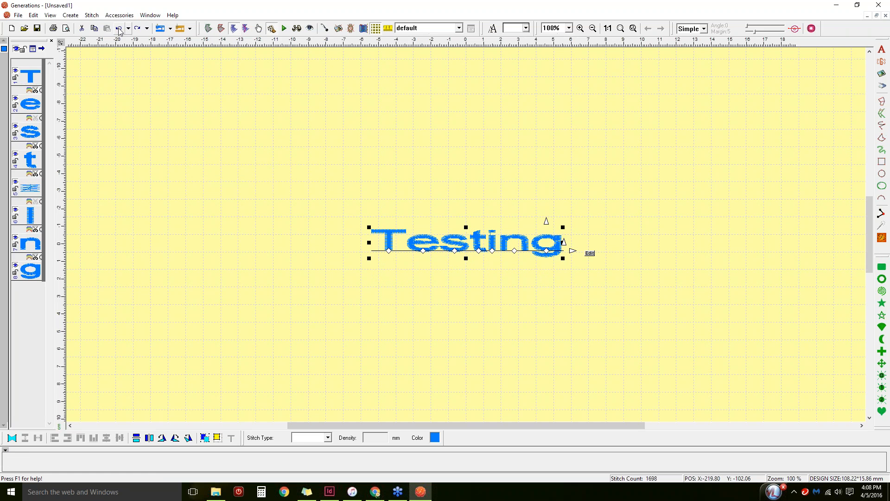
left_click(119, 29)
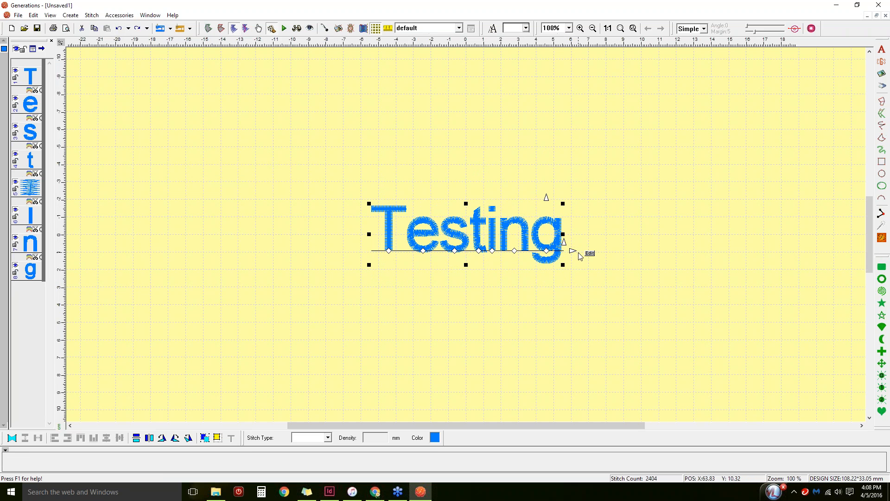
Try turning the lettering vertical, spreading its letters to about 157 mm in height and moving the letter "e" slightly up the baseline
left_click_drag(564, 241, 471, 330)
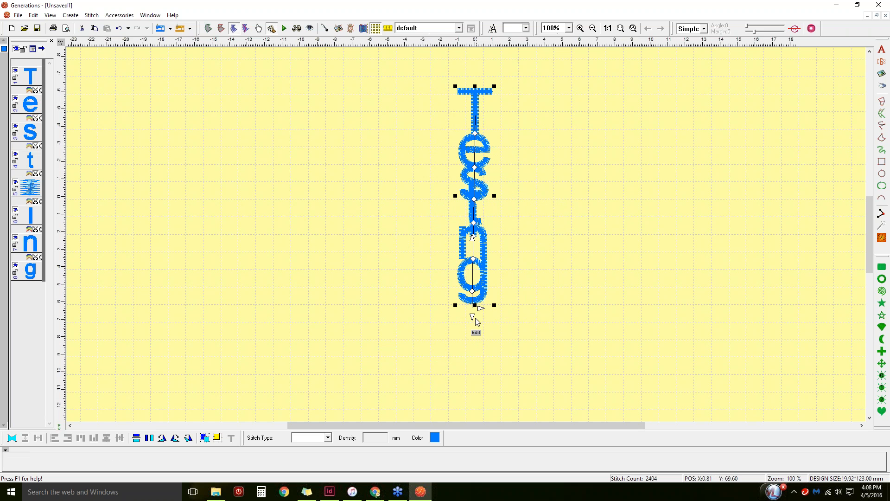
left_click_drag(471, 319, 471, 344)
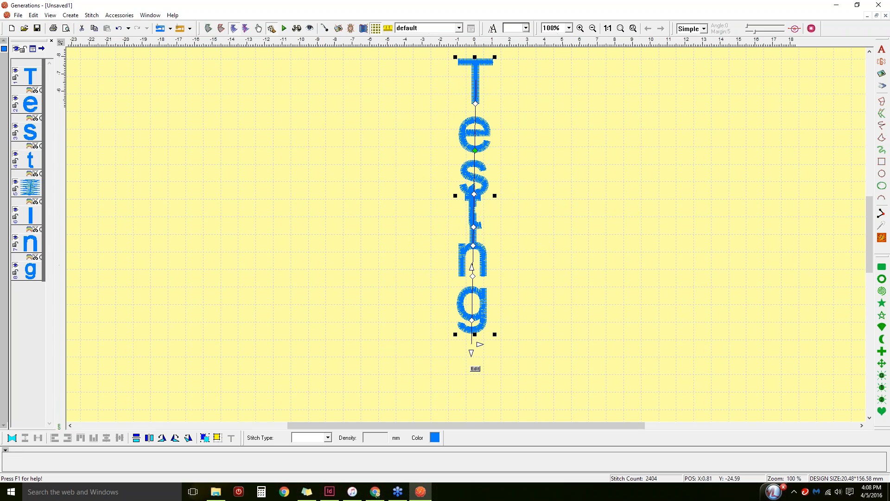
left_click_drag(475, 150, 474, 144)
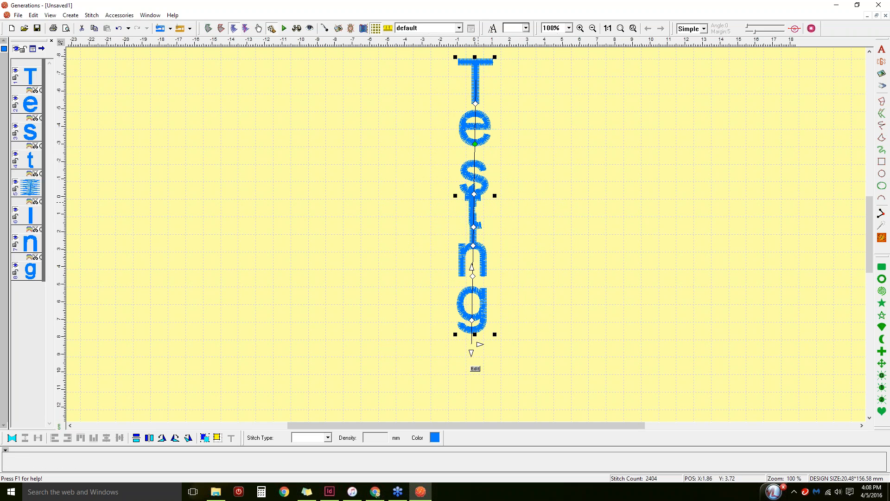
Undo the recent text layout changes back to the horizontal "Testing" lettering
left_click(128, 29)
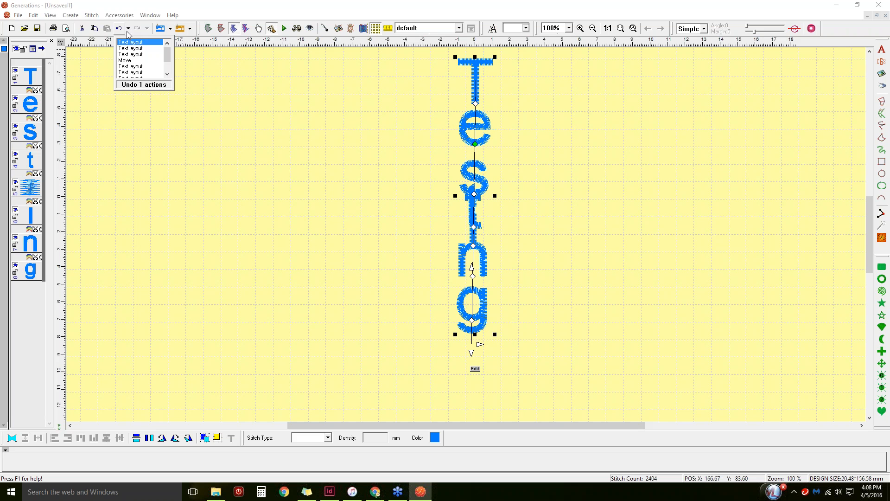
left_click(132, 68)
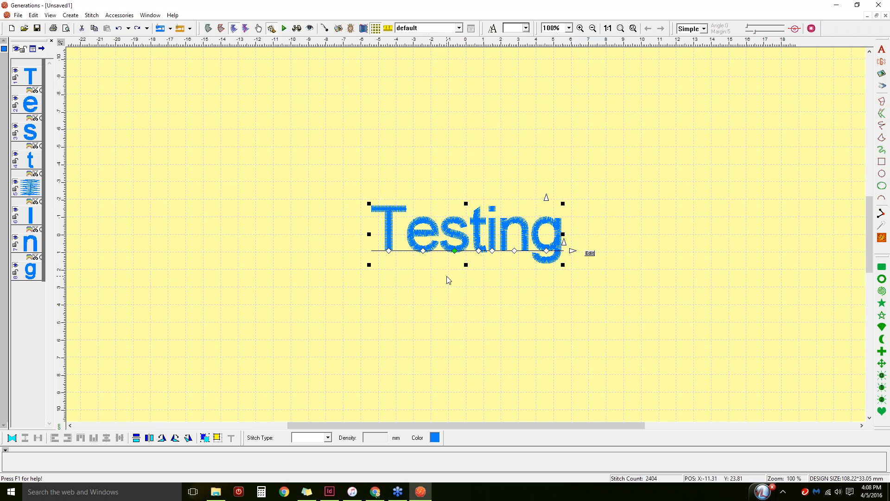
Move the letter "T" along the baseline closer to the "e", narrowing the lettering to about 101 mm
left_click(455, 250)
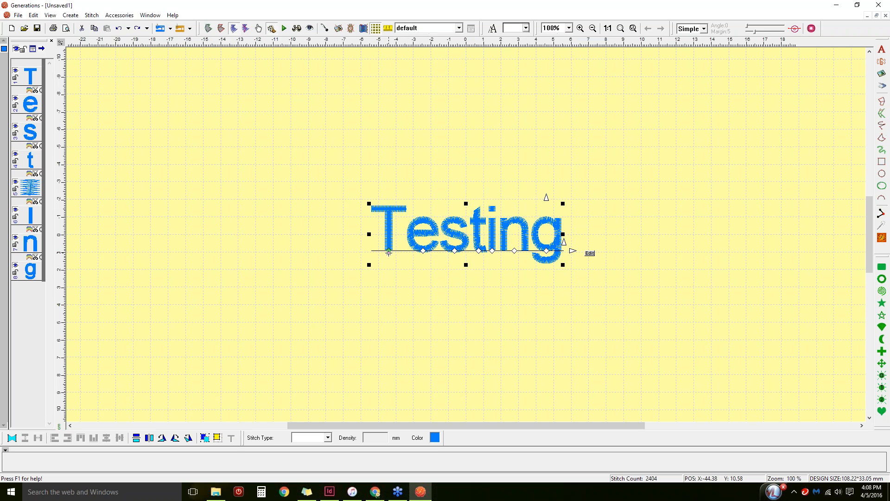
left_click_drag(389, 252, 402, 253)
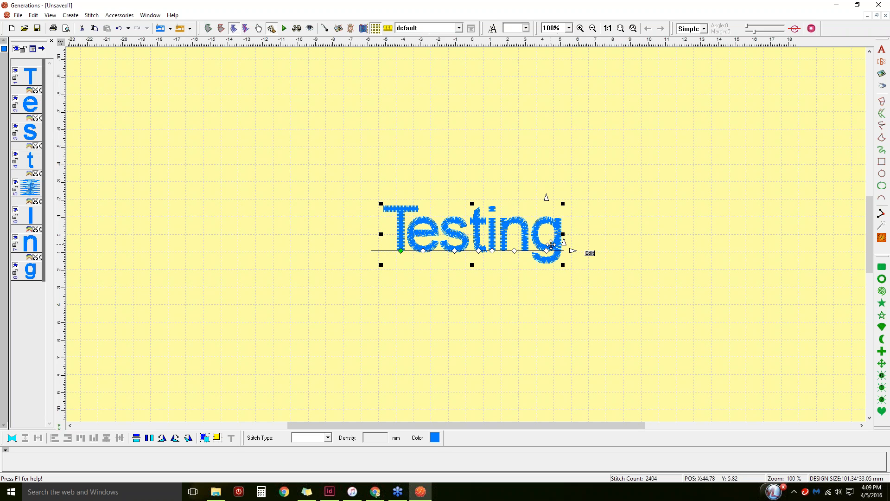
Try moving the letters "e" and "s" onto the "T", and pulling the "T" away from the "e", undoing each move
left_click(423, 251)
left_click(454, 251)
left_click_drag(425, 254, 342, 254)
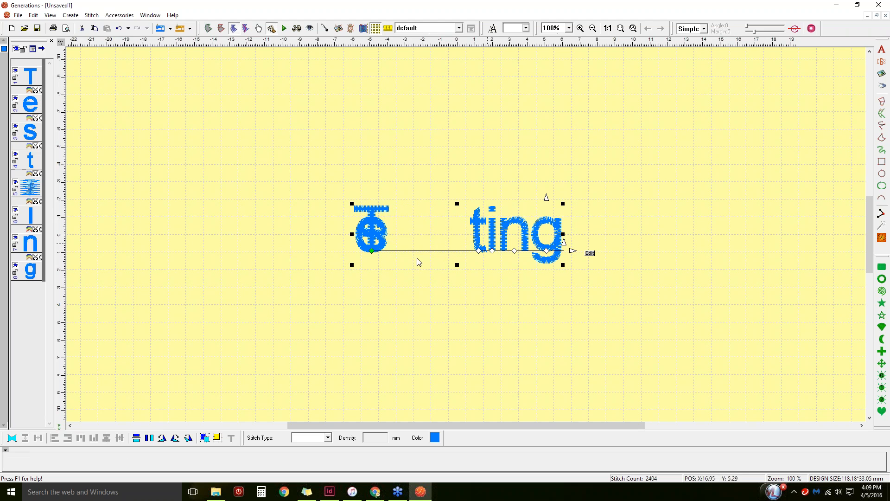
left_click(120, 29)
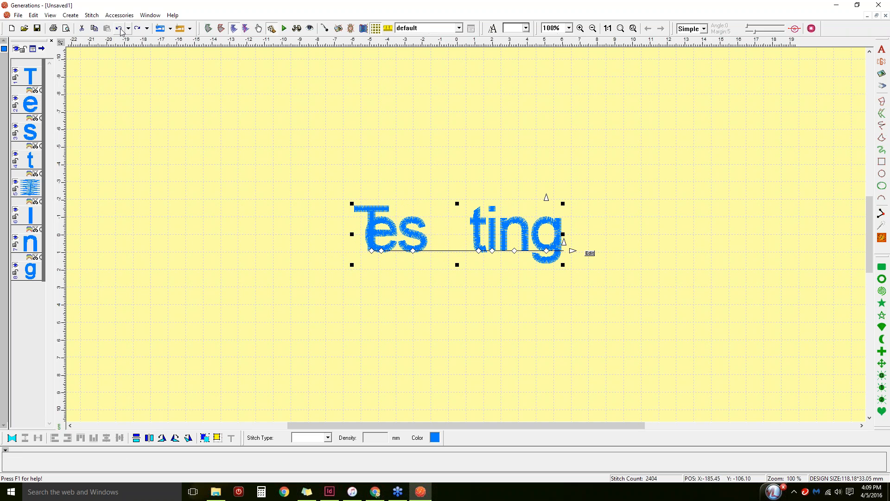
left_click(120, 29)
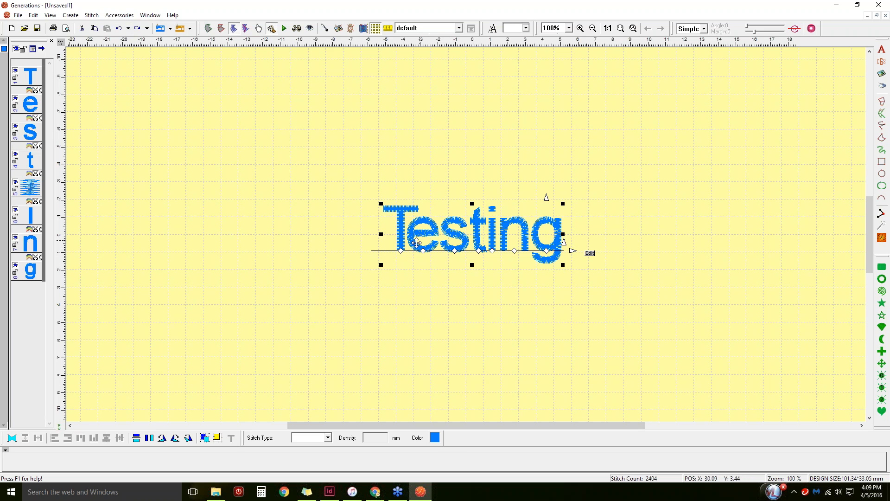
left_click_drag(401, 250, 371, 251)
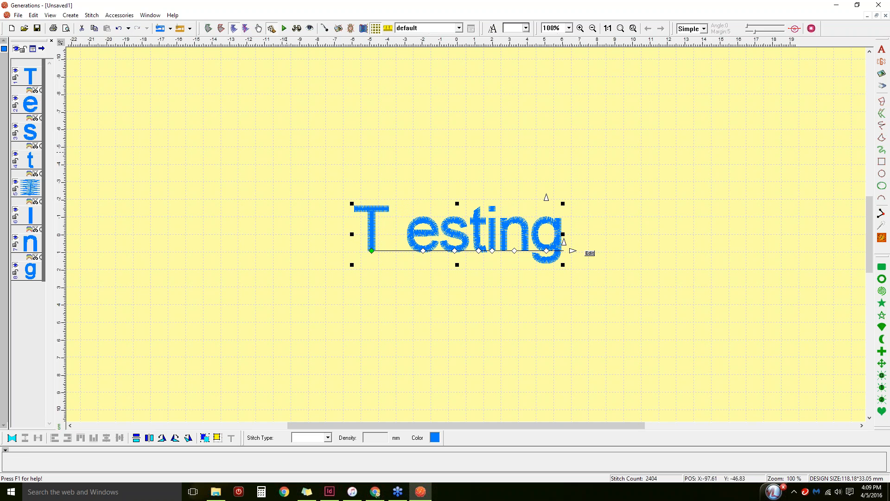
left_click(119, 29)
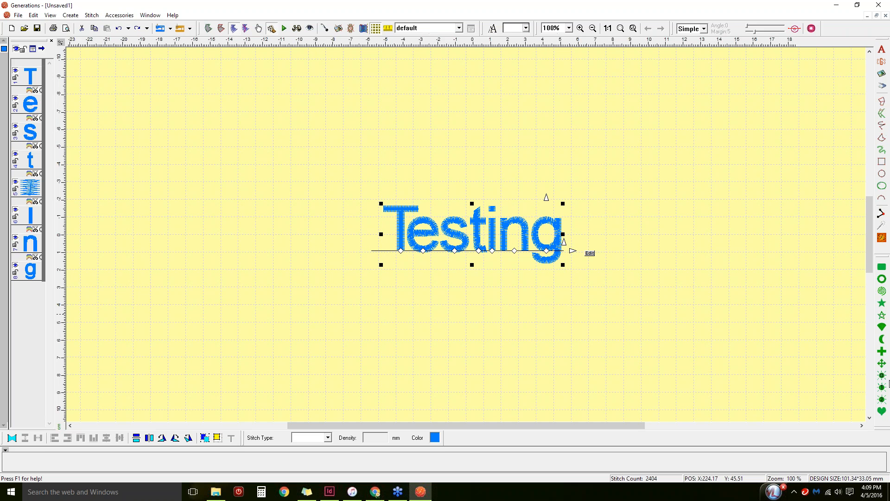
Change the lettering's text path to Line and draw a diagonal baseline rising to the right, making the design about 99 x 82 mm
left_click(884, 394)
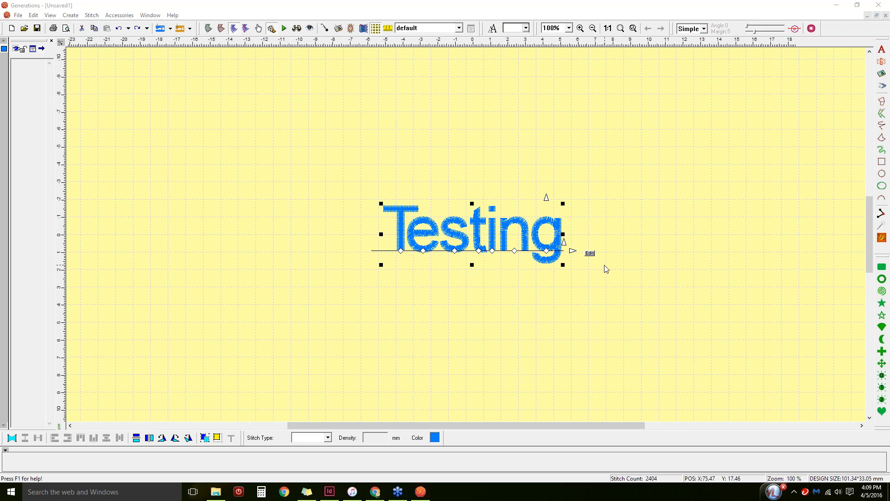
left_click(590, 254)
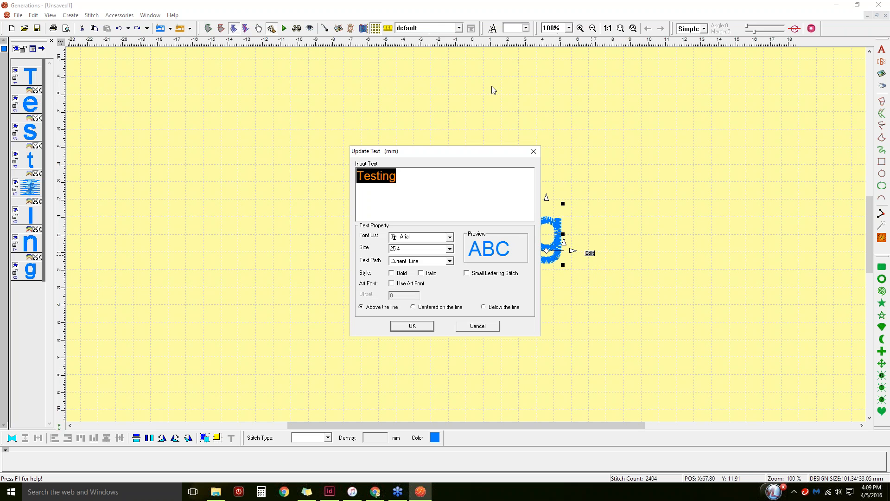
left_click_drag(436, 152, 706, 101)
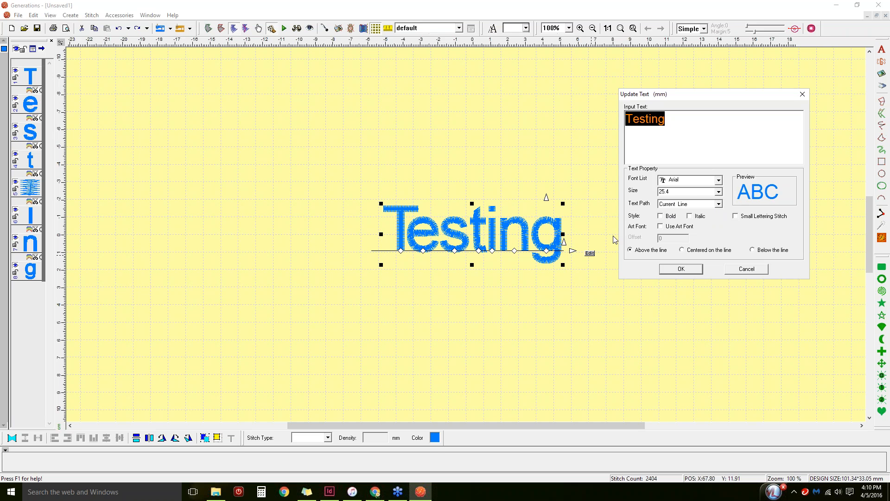
left_click(719, 204)
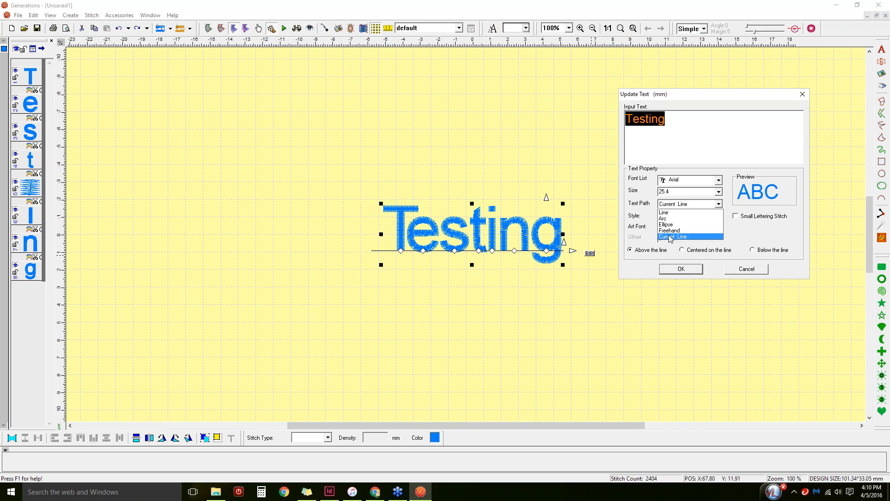
left_click(666, 213)
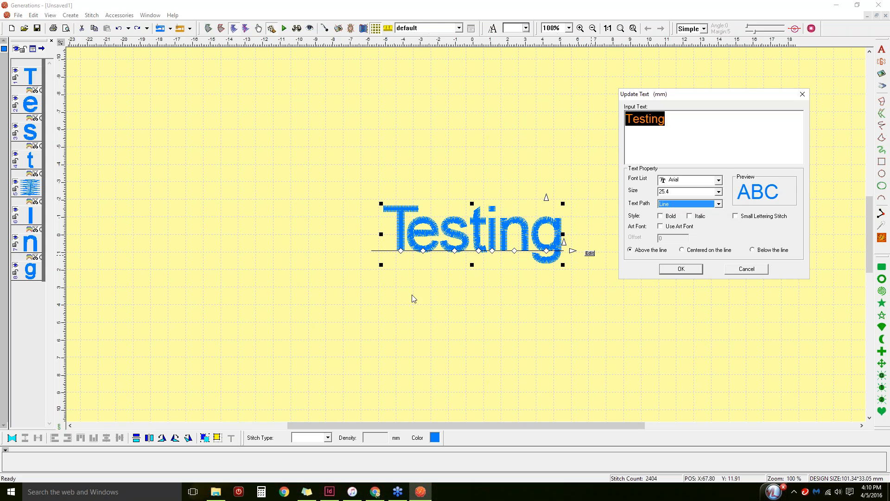
left_click(681, 268)
left_click(343, 271)
left_click(499, 127)
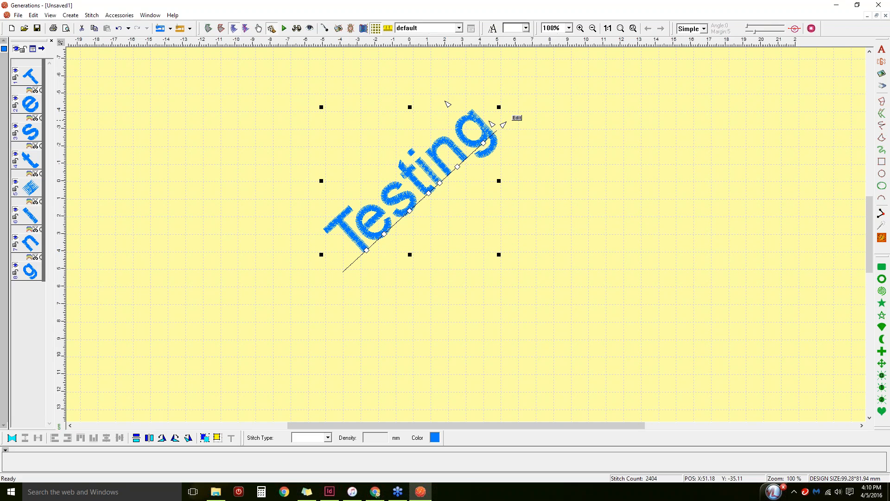
Change the lettering's text path to Arc and draw an upward-curving arch, making the design about 126 x 58 mm
left_click(518, 118)
left_click(450, 262)
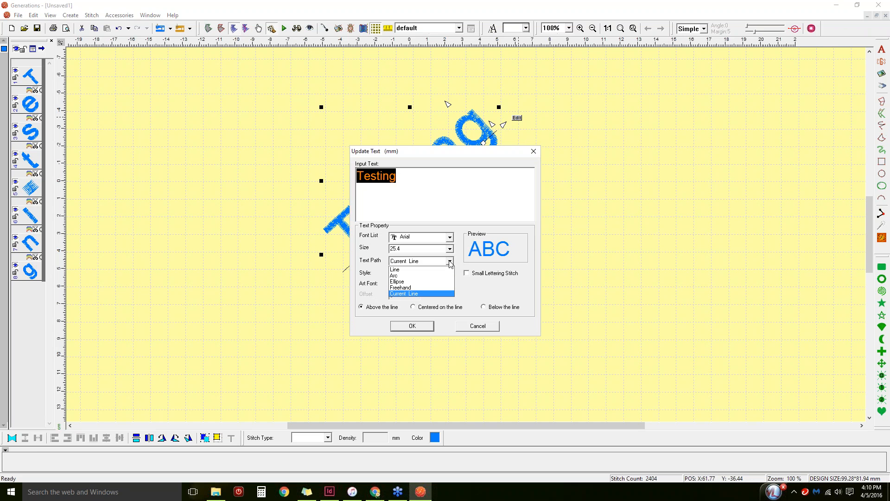
left_click(407, 276)
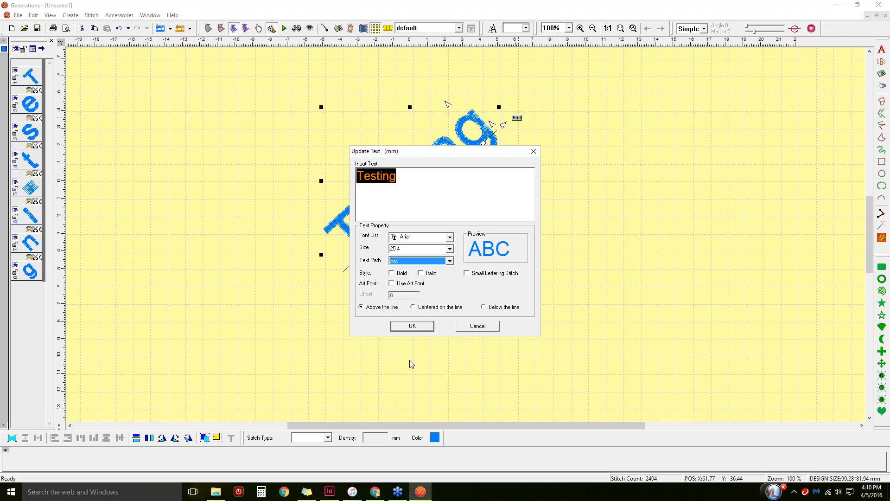
left_click(412, 326)
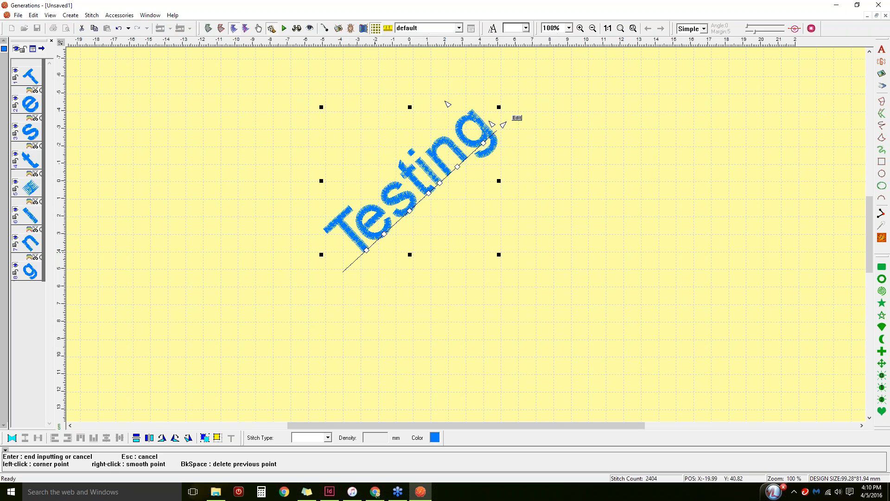
left_click(377, 252)
left_click(536, 252)
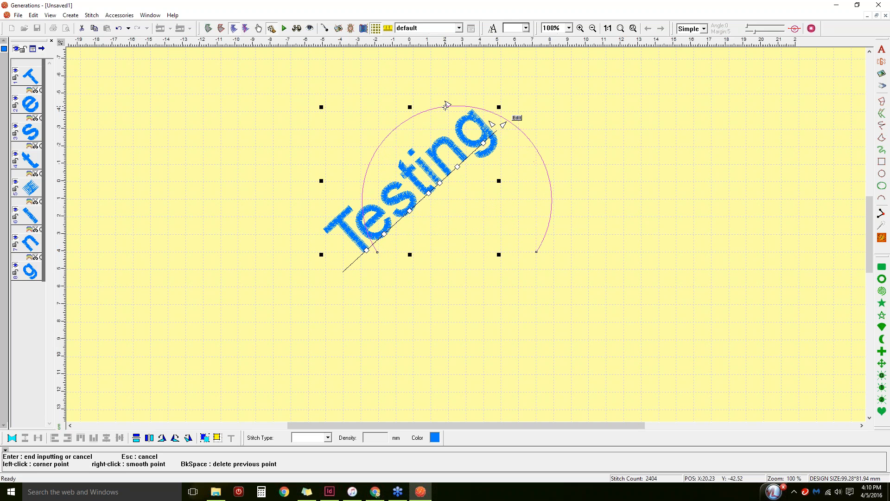
left_click(450, 189)
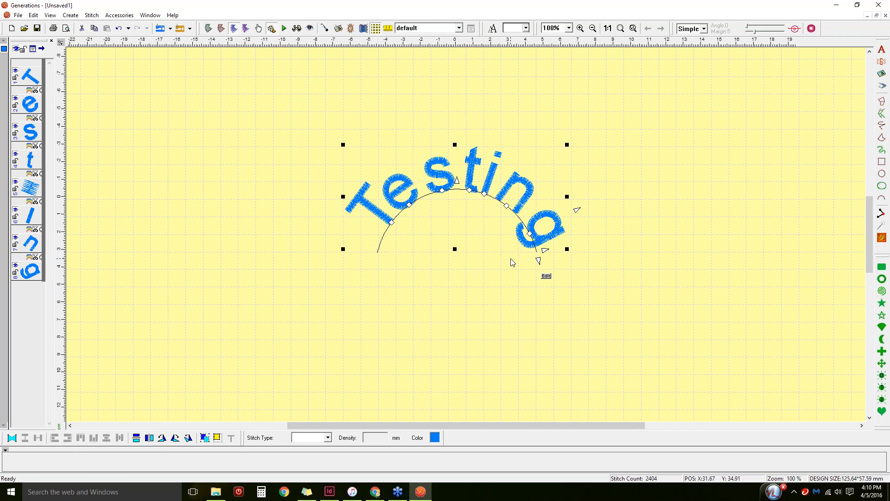
Try placing the arched lettering centered on the line and below the line, applying each option in turn
left_click(547, 276)
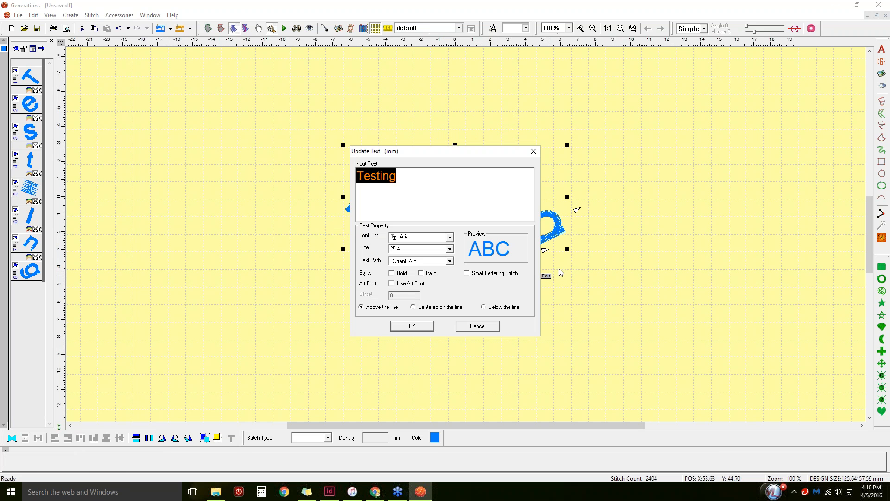
left_click_drag(475, 149, 711, 89)
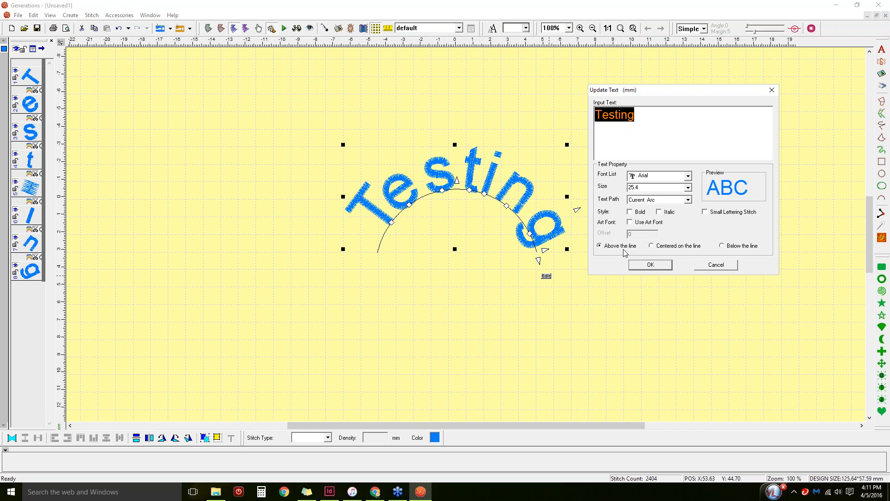
left_click(651, 247)
left_click(650, 264)
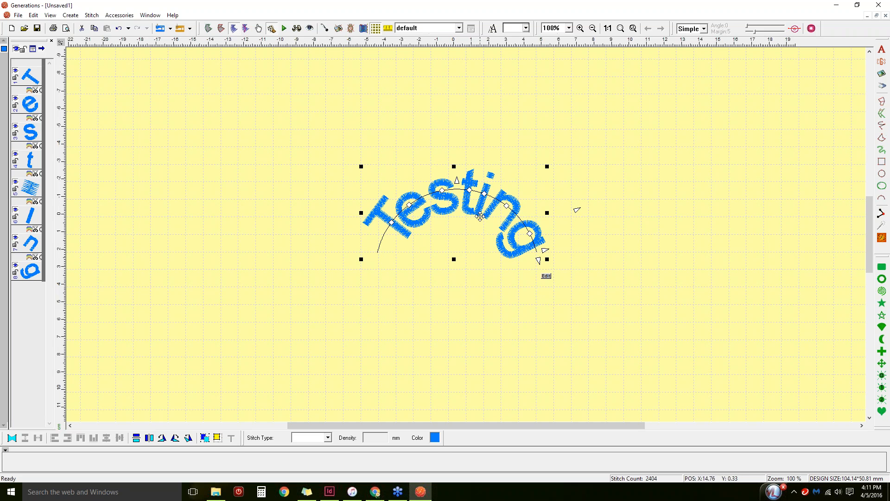
left_click(546, 275)
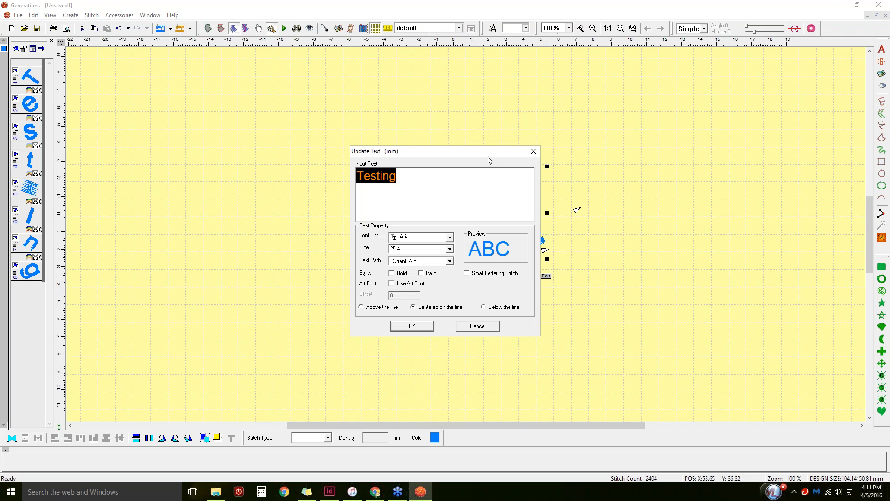
left_click_drag(489, 156, 707, 110)
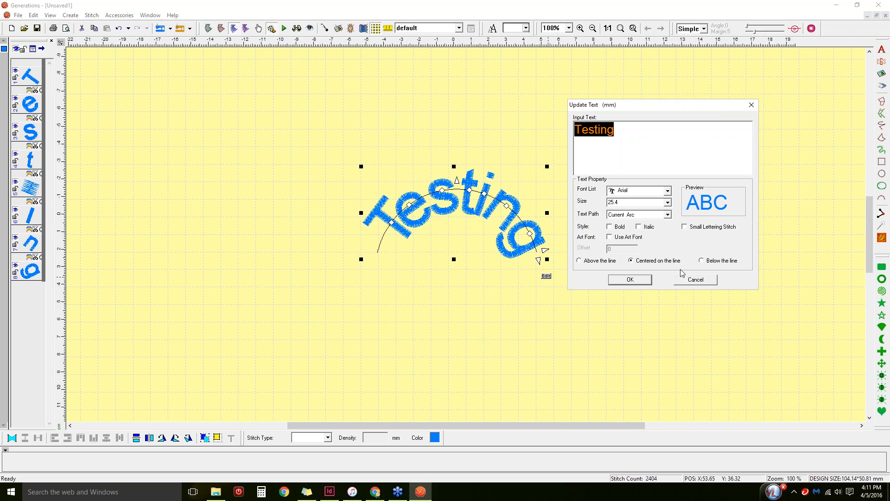
left_click(639, 280)
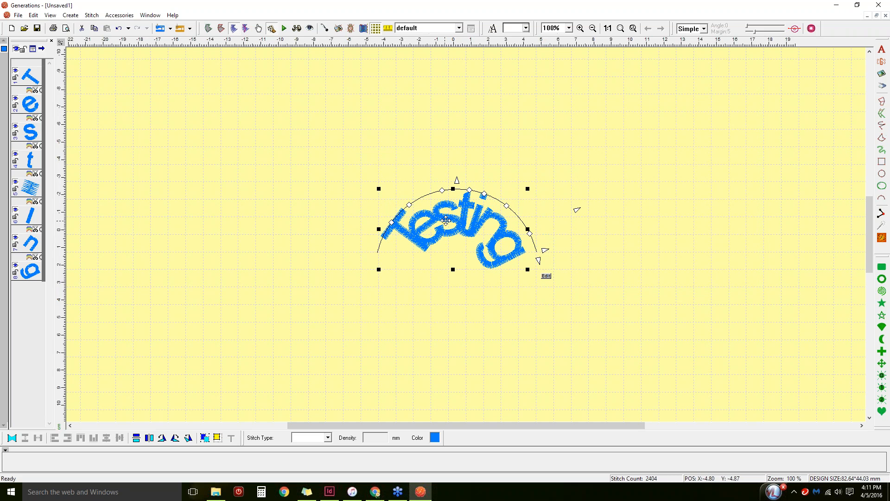
Set the arched lettering's position to above the line
left_click(546, 275)
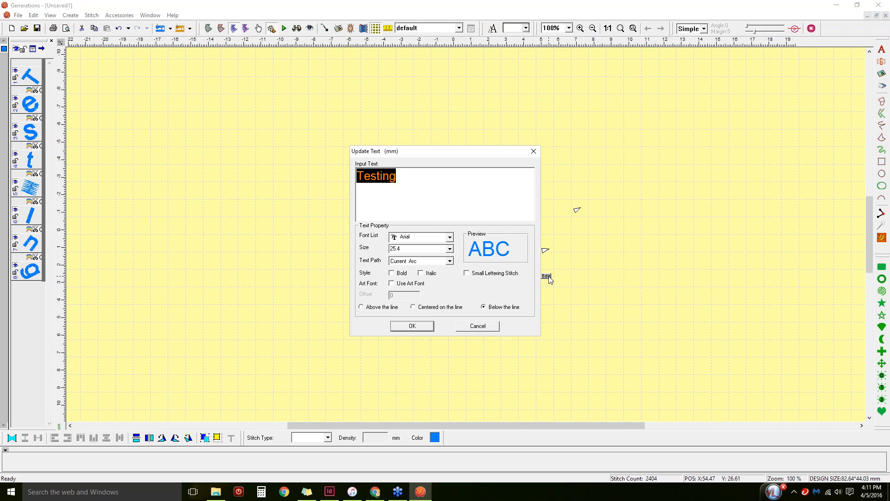
left_click_drag(468, 156, 259, 90)
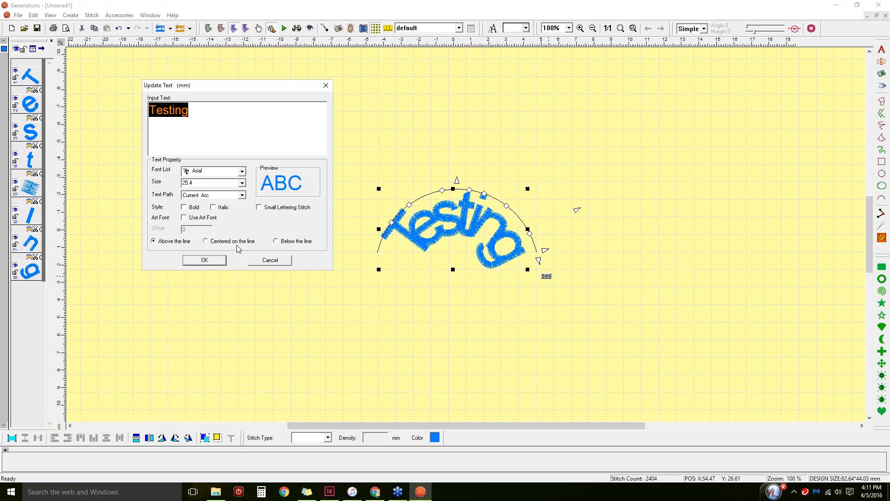
left_click(204, 259)
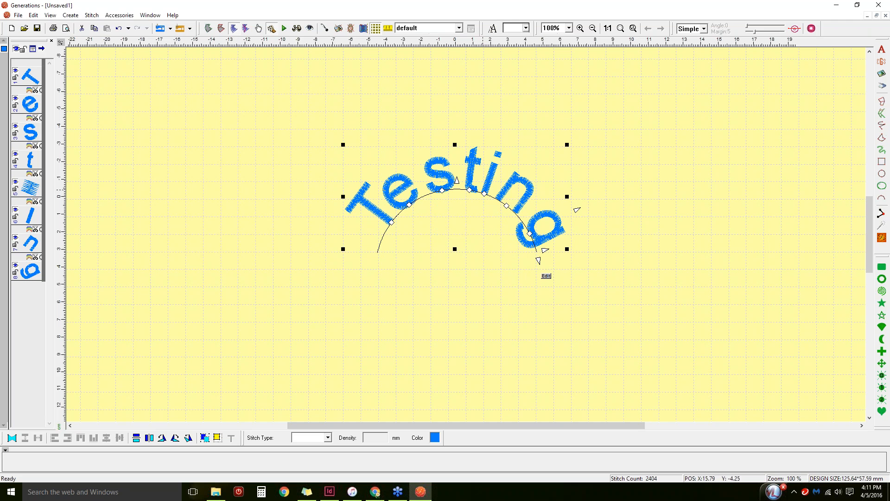
Place the lettering below the line on a new Arc path that curves downward, making the design about 125 x 47 mm
left_click(546, 278)
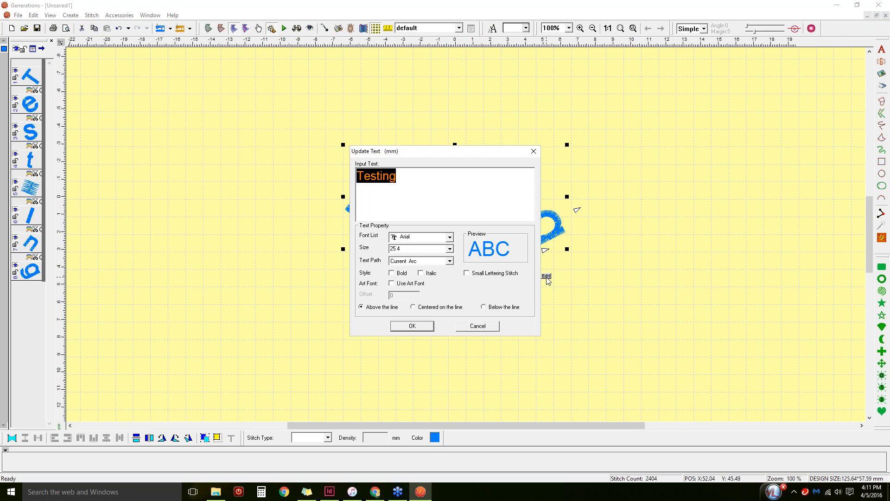
left_click(449, 261)
left_click(396, 275)
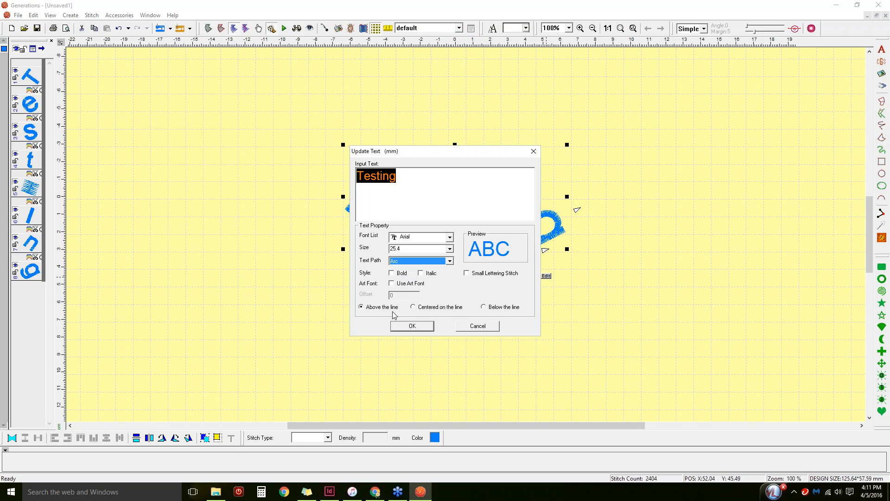
left_click(484, 307)
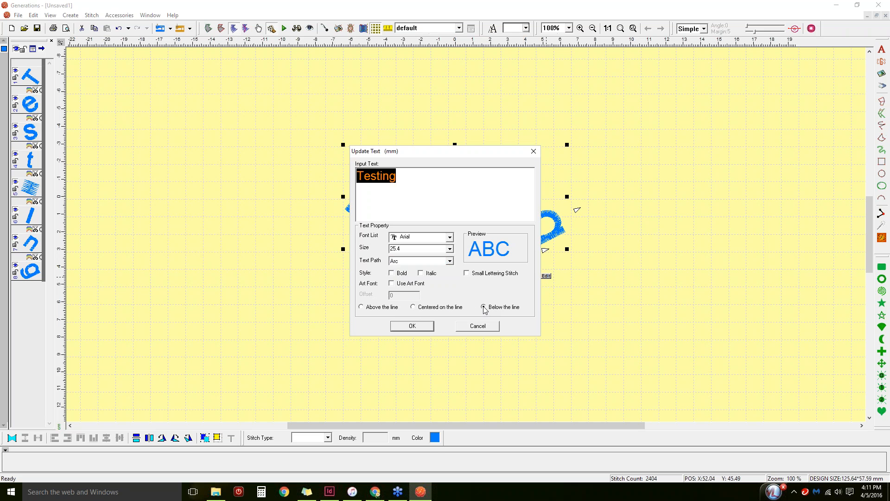
left_click(402, 325)
left_click(353, 163)
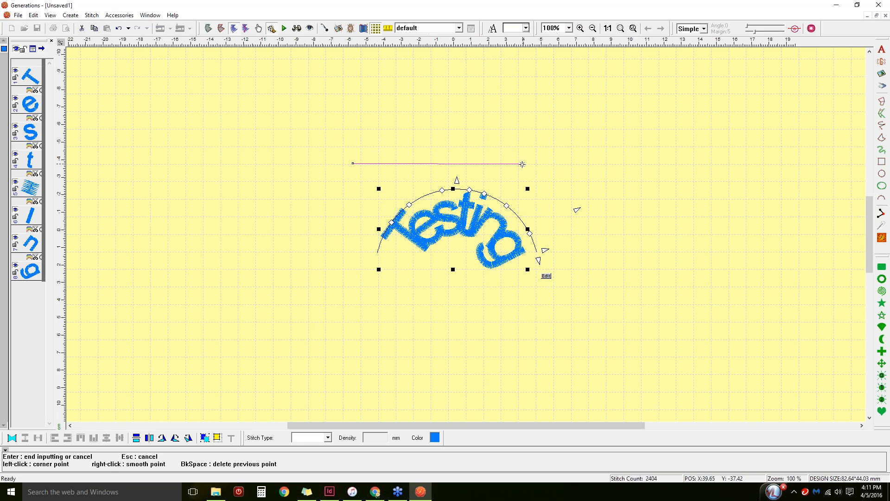
left_click(521, 164)
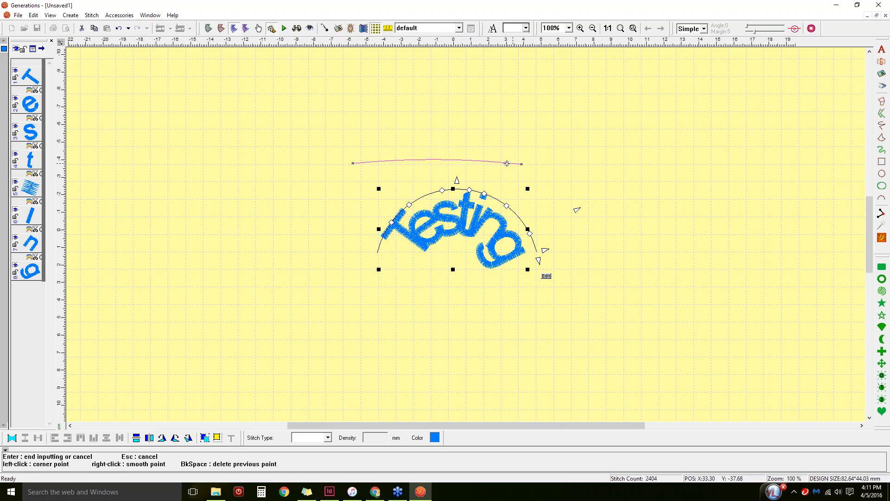
left_click(450, 213)
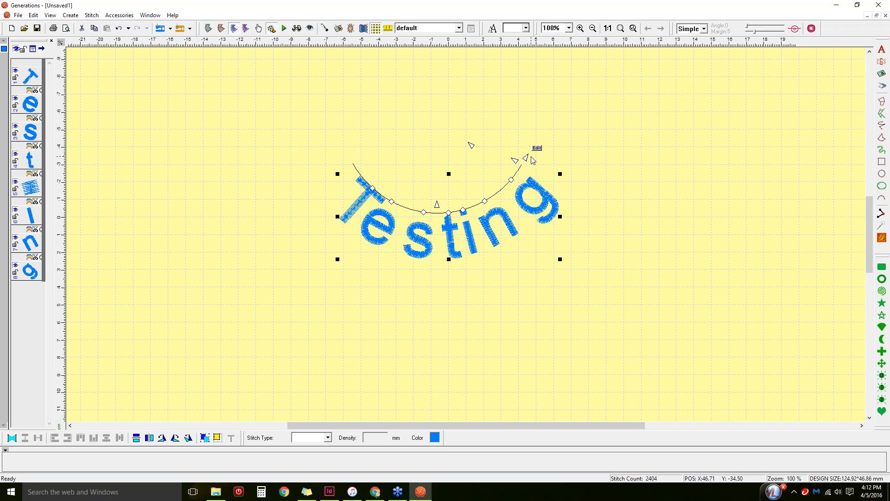
Tighten the letter spacing along the downward arc and reduce the letter height, bringing the design to about 101 x 38 mm
left_click_drag(525, 158, 504, 183)
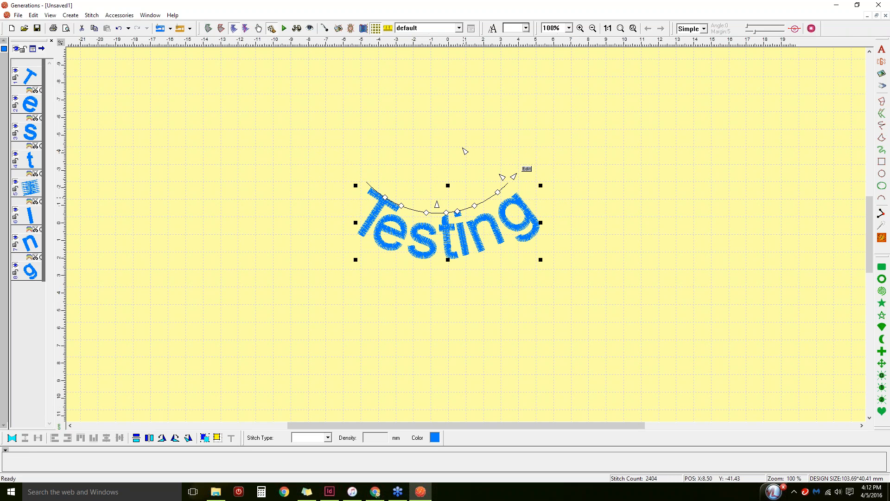
left_click_drag(462, 151, 494, 190)
left_click_drag(507, 209, 477, 154)
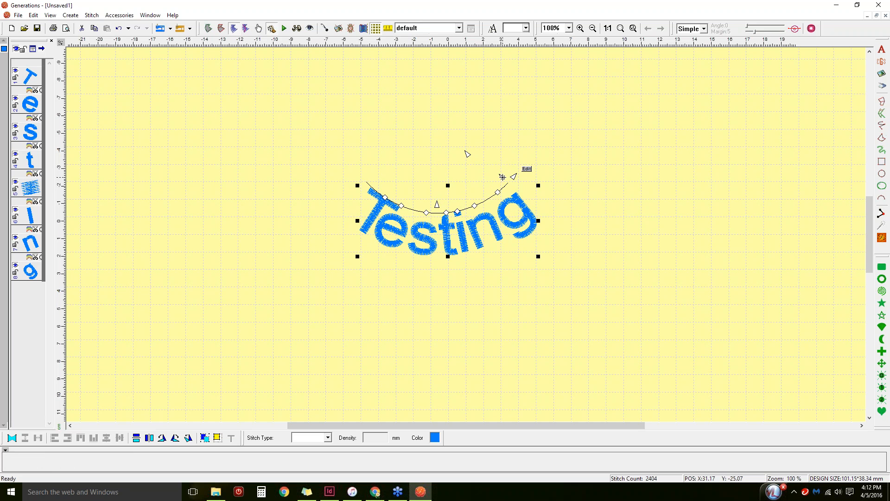
Deepen the downward arc under the lettering and readjust its letter spacing and height, making the design about 123 x 56 mm
left_click_drag(502, 177, 551, 135)
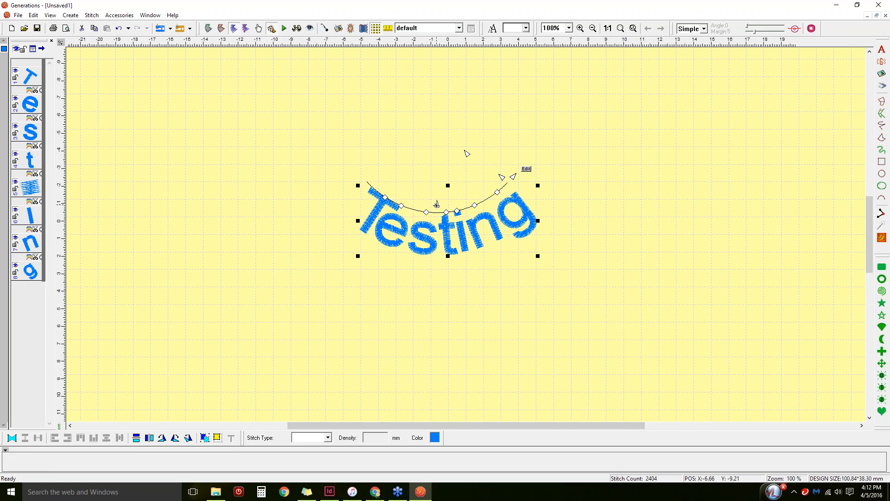
left_click_drag(437, 204, 447, 249)
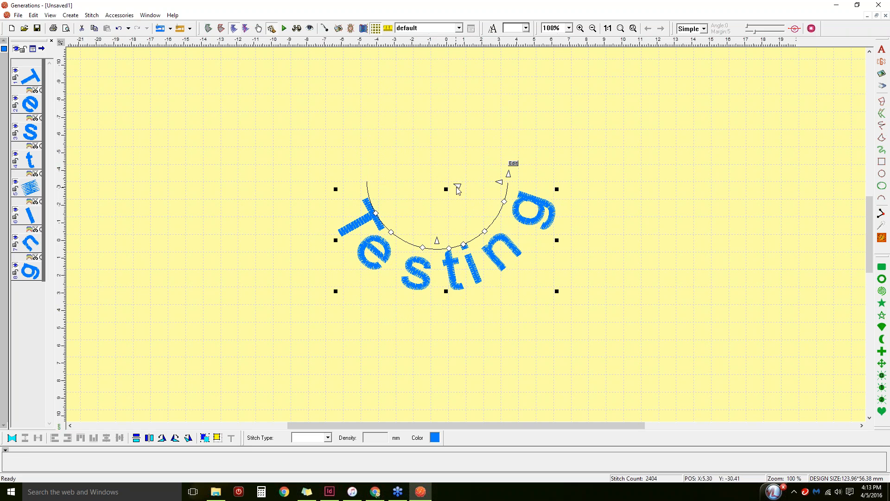
mouse_move(458, 186)
left_mouse_down()
mouse_move(437, 175)
mouse_move(462, 193)
left_mouse_up()
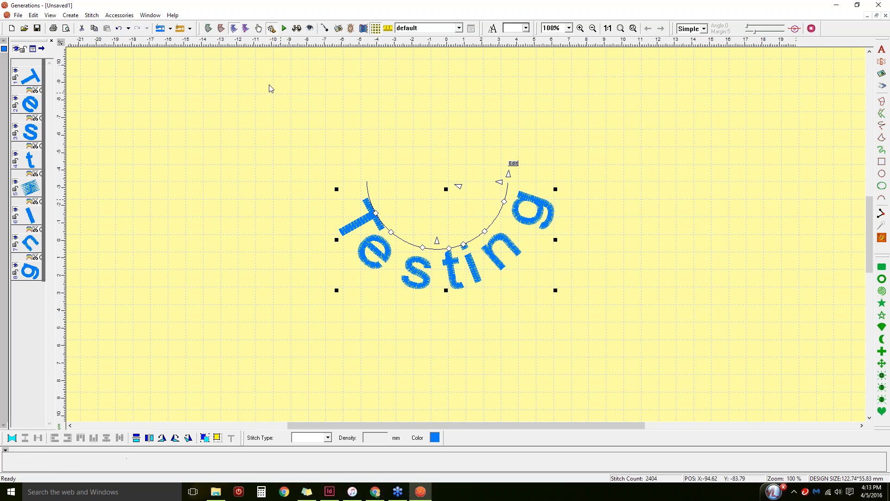
Step back and forth through the undone text layout changes and delete the arched lettering
left_click(119, 28)
left_click(129, 29)
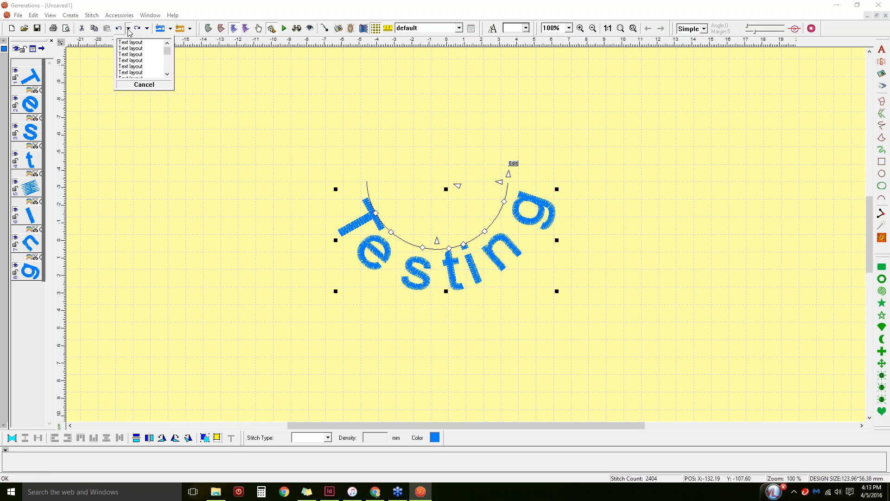
left_click(133, 69)
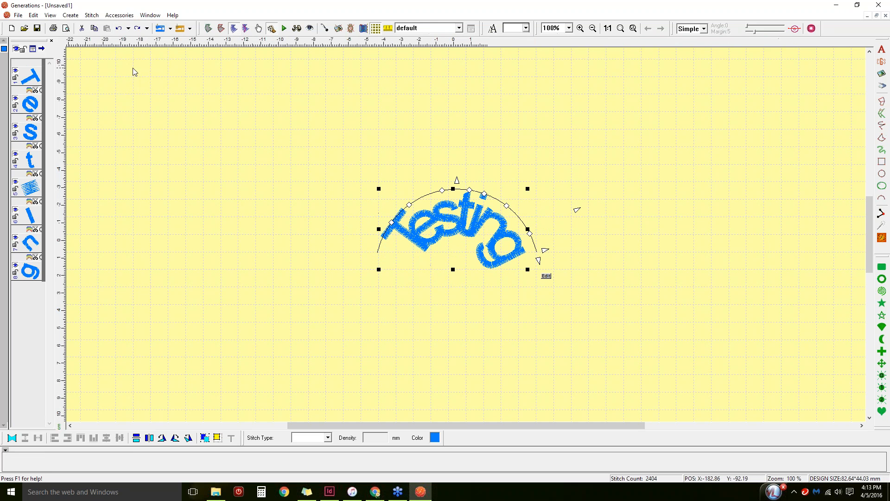
left_click(138, 29)
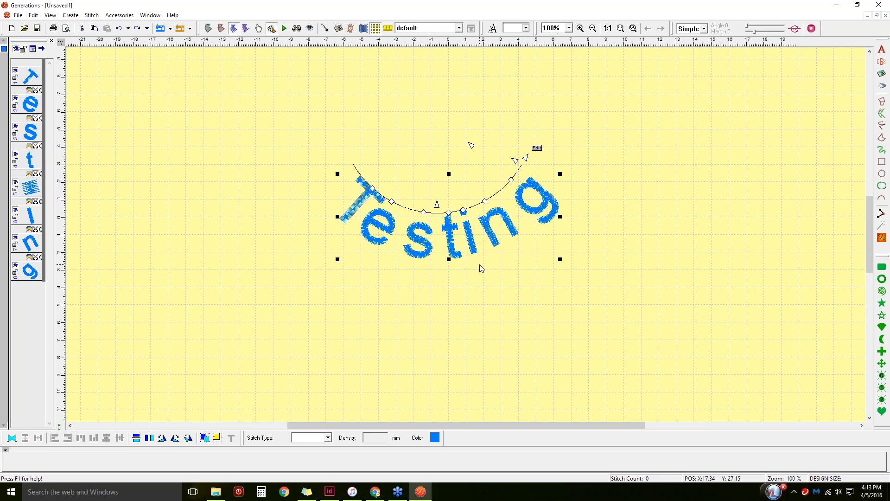
key("Delete")
Insert "Testing" above the line on a circular Ellipse path and generate its stitches, making the design about 101 x 95 mm
left_click(881, 48)
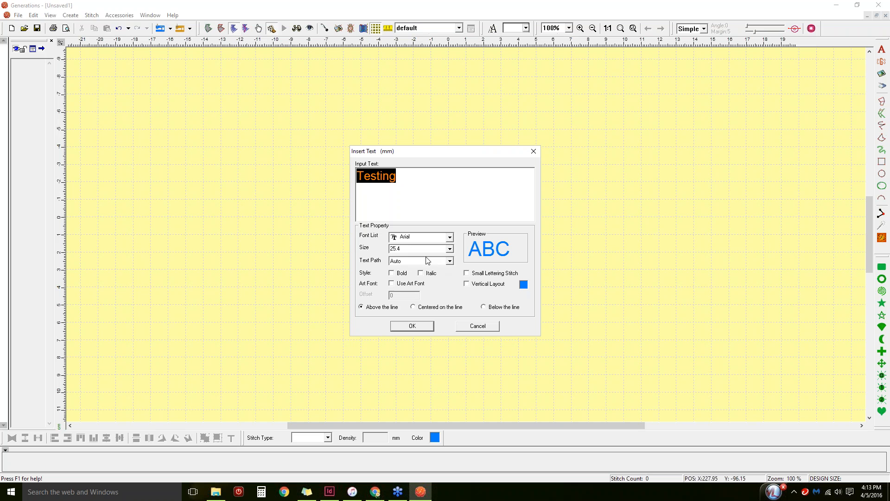
left_click(449, 261)
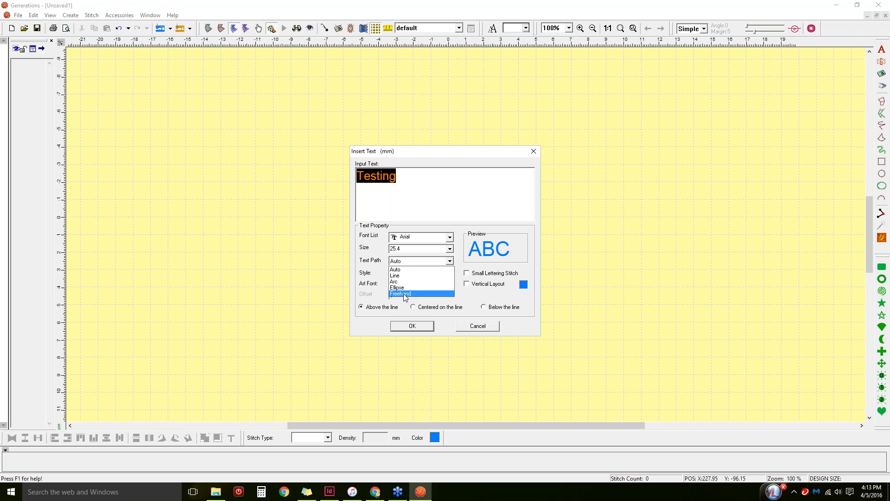
left_click(398, 288)
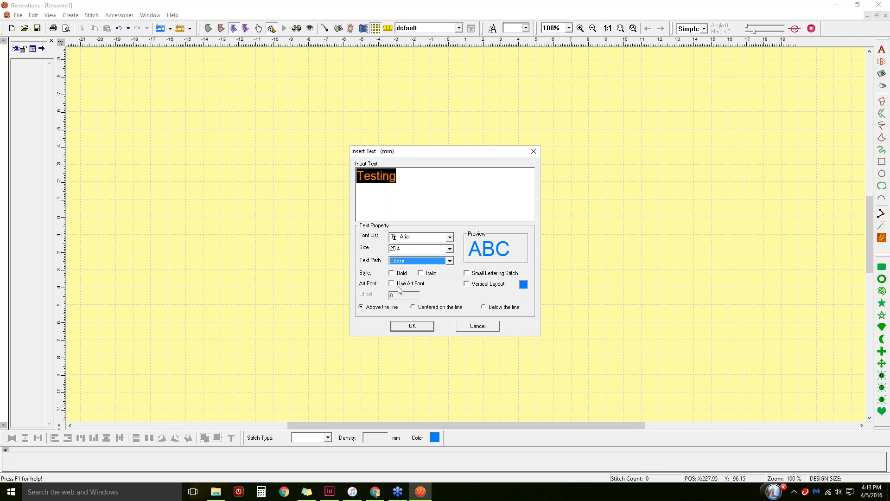
left_click(412, 326)
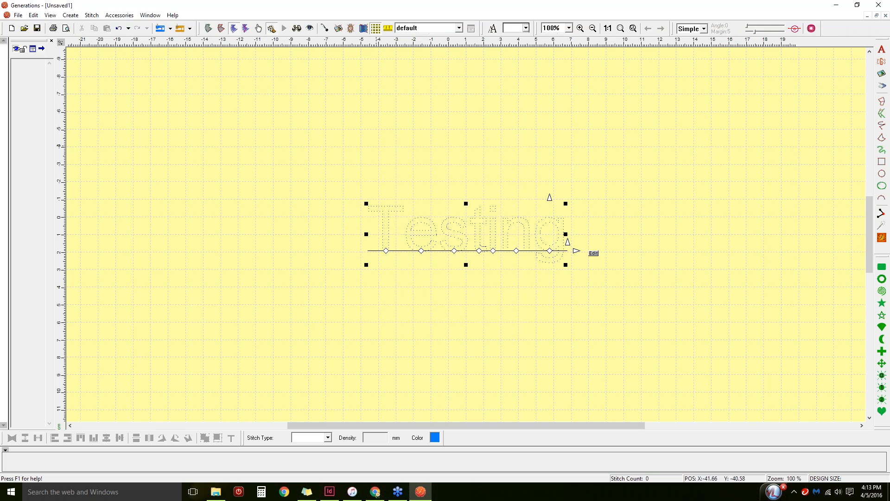
left_click(374, 136)
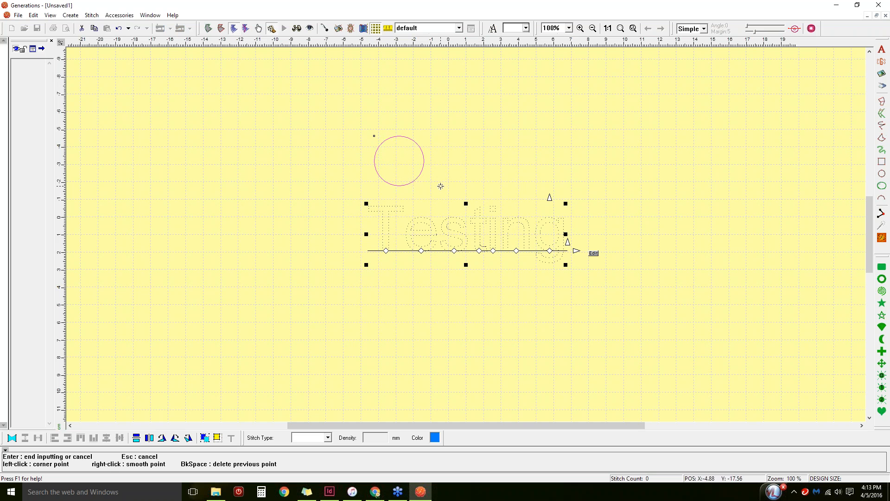
left_click(509, 236)
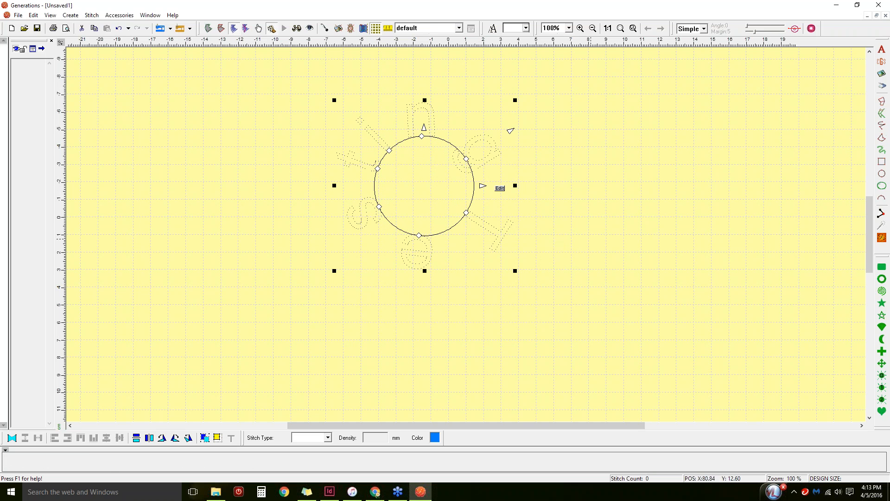
left_click(881, 237)
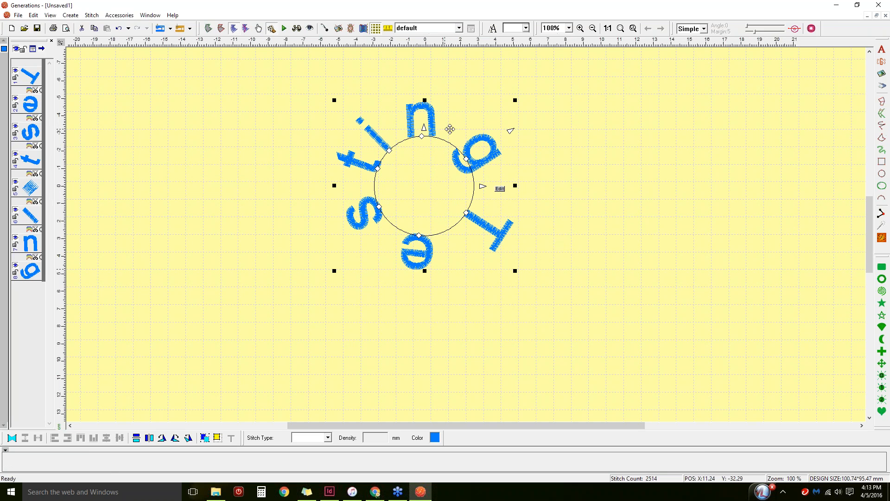
Increase the letter height and reshape the circular path into a smaller, flattened ellipse, making the design about 82 x 73 mm
left_click(510, 131)
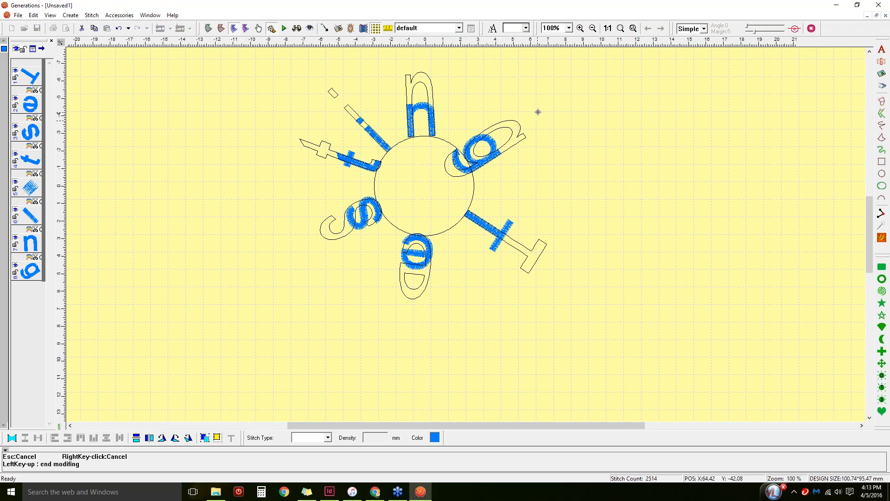
left_click(487, 208)
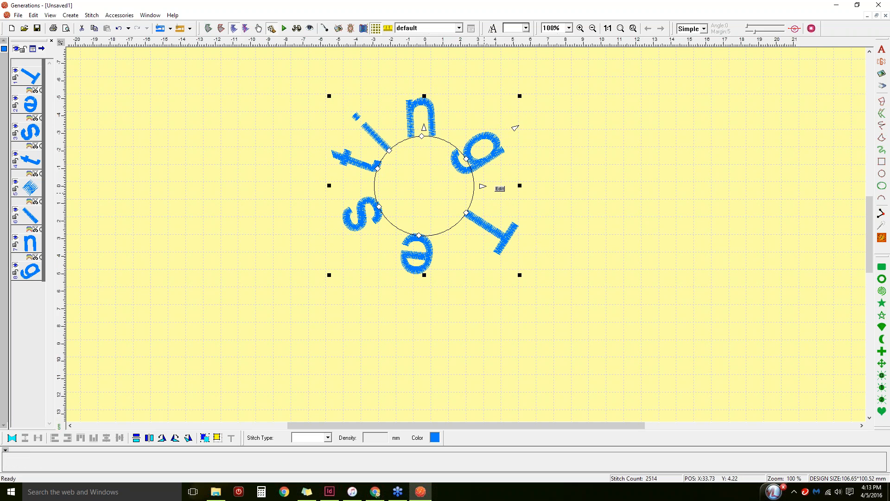
mouse_move(466, 213)
left_mouse_down()
mouse_move(455, 202)
mouse_move(487, 218)
mouse_move(455, 200)
left_mouse_up()
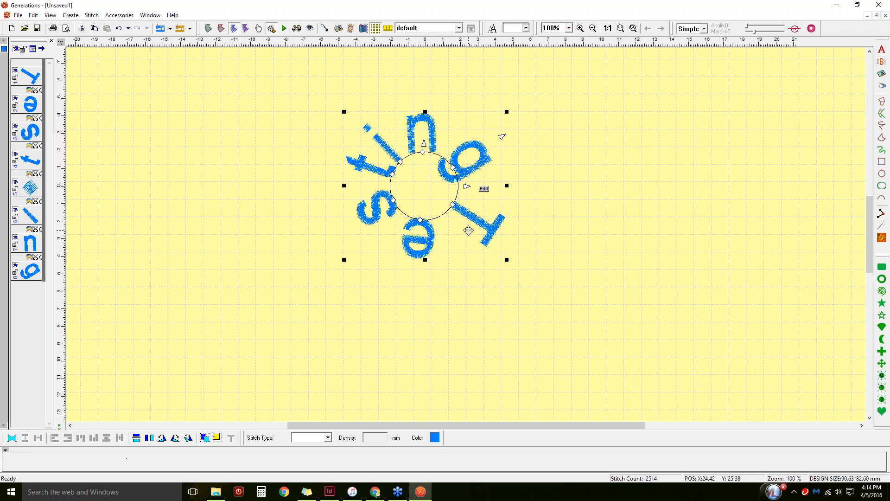
left_click_drag(424, 143, 423, 163)
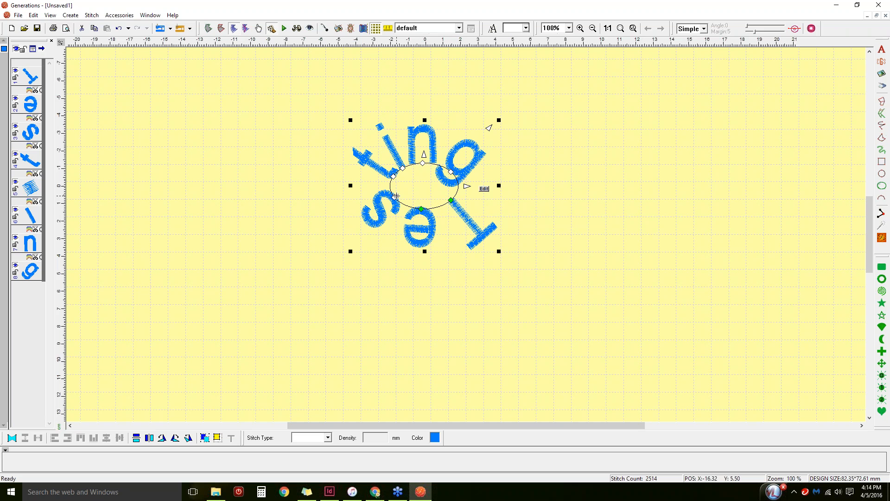
Slide the letters T, e and s clockwise around the ellipse, with the T at its lowest point, and regenerate the stitches
left_click_drag(420, 209, 406, 207)
left_click(448, 206)
left_click(447, 208)
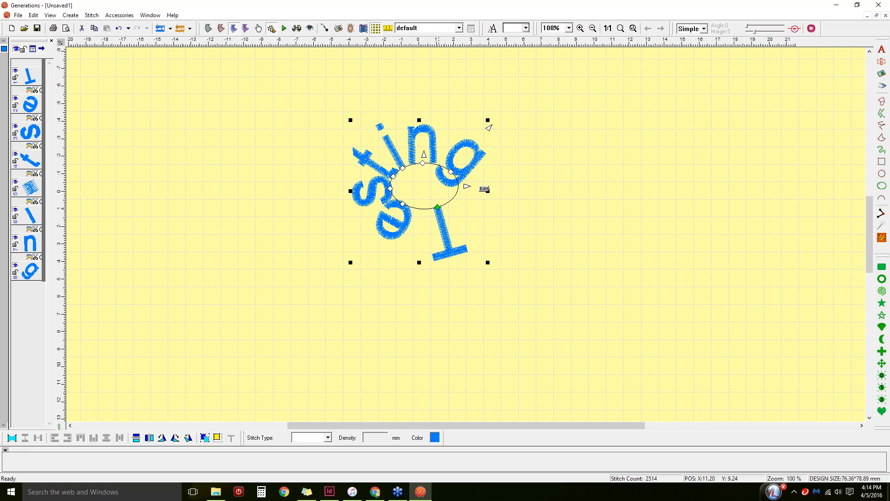
left_click_drag(437, 207, 420, 209)
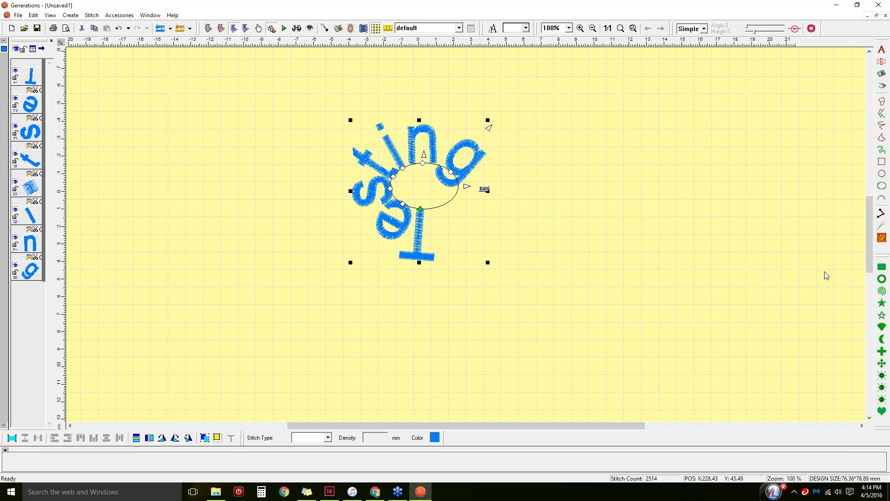
left_click(882, 239)
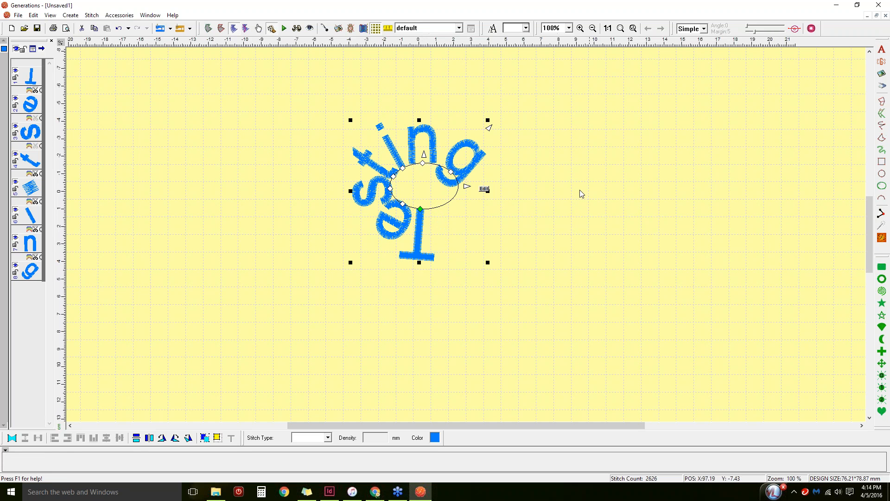
Replace the ellipse lettering with the text "Testing This Out" in Arial 25.4, using a Freehand path and centered on the line
key("Delete")
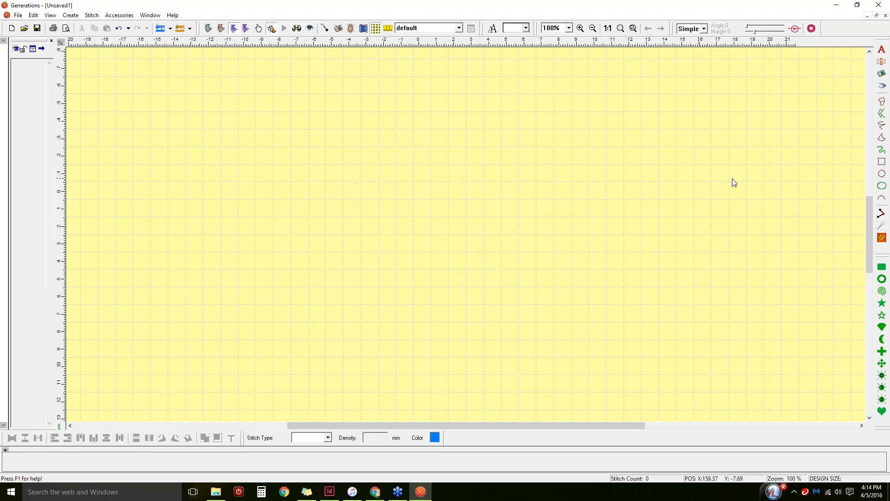
left_click(882, 49)
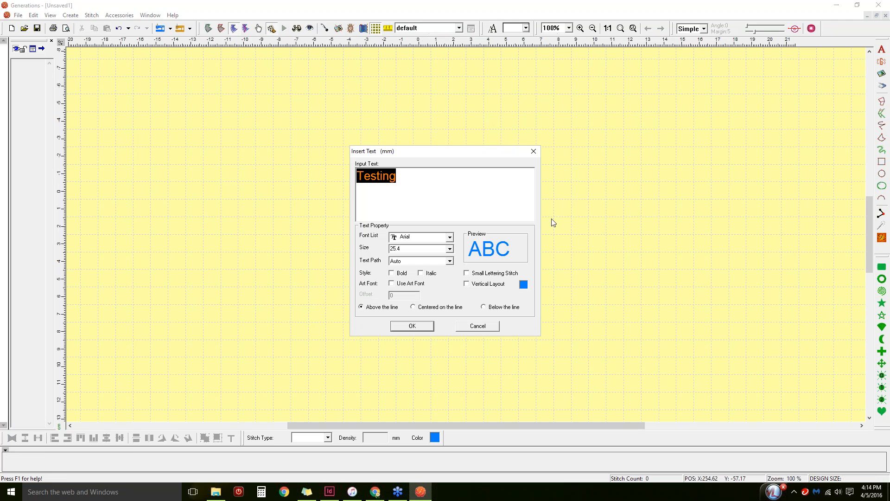
left_click(449, 261)
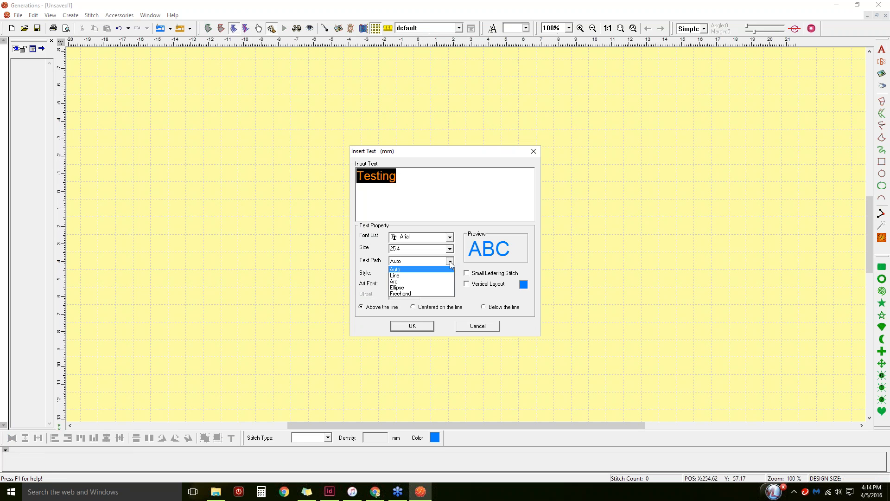
left_click(399, 292)
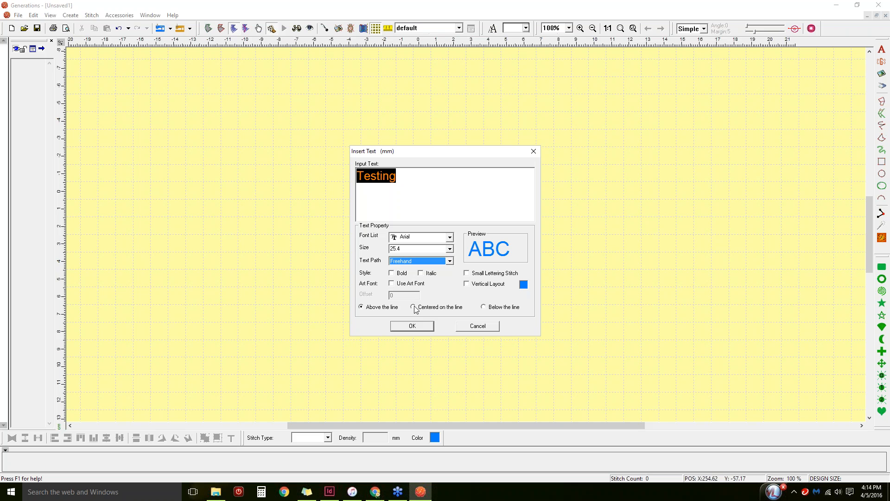
left_click(413, 307)
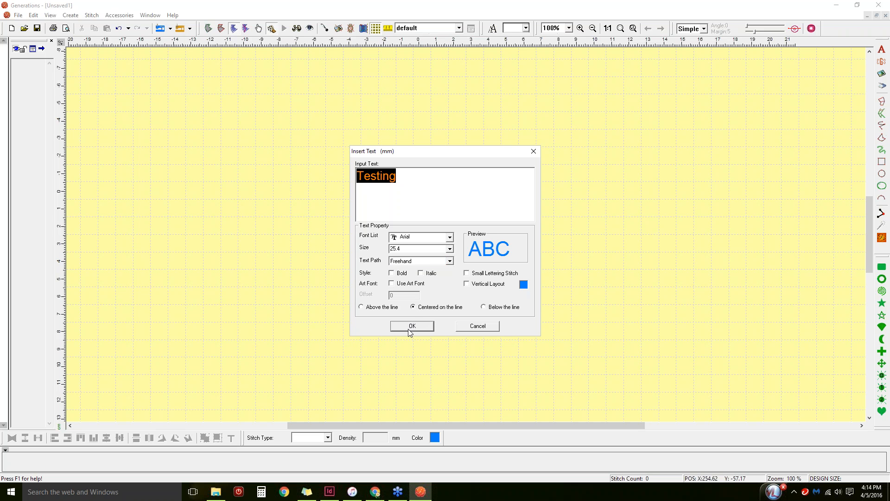
left_click(417, 176)
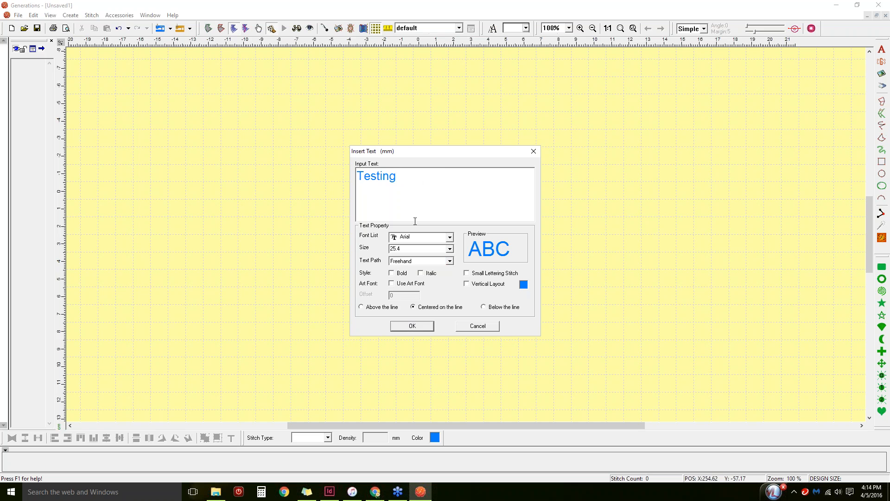
type("This Out")
left_click(412, 326)
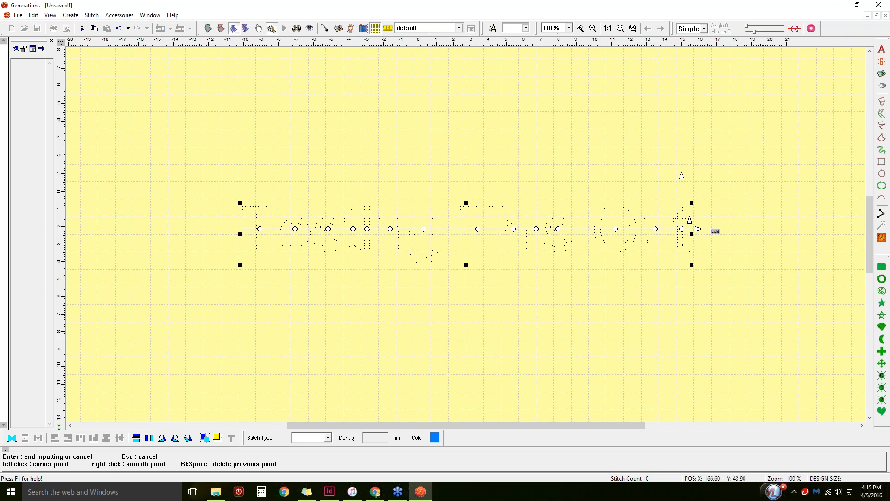
Draw a smooth S-shaped wave as the freehand text path and generate the stitches, making the design about 317 x 77 mm
left_click(133, 268)
left_click(219, 199)
key("BackSpace")
right_click(271, 179)
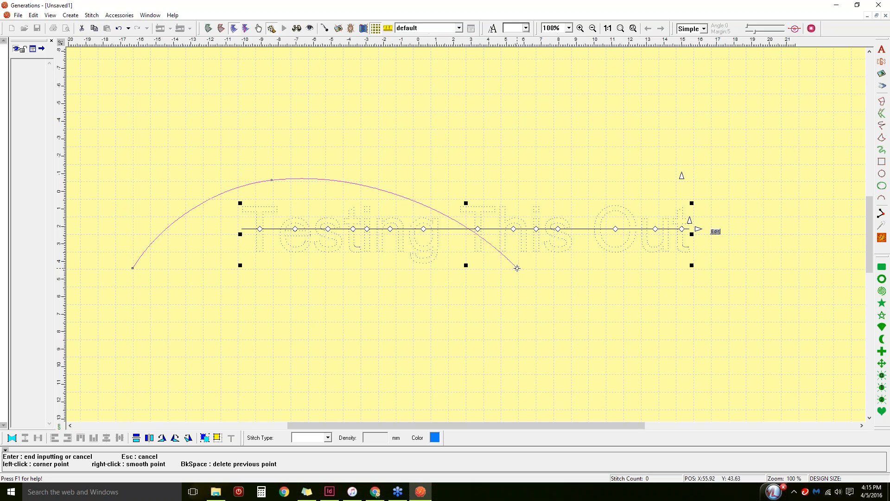
right_click(519, 268)
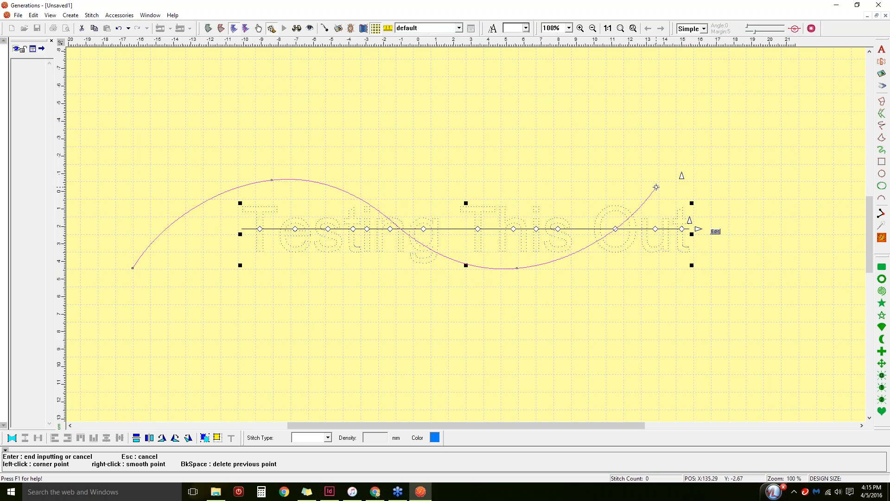
key("Return")
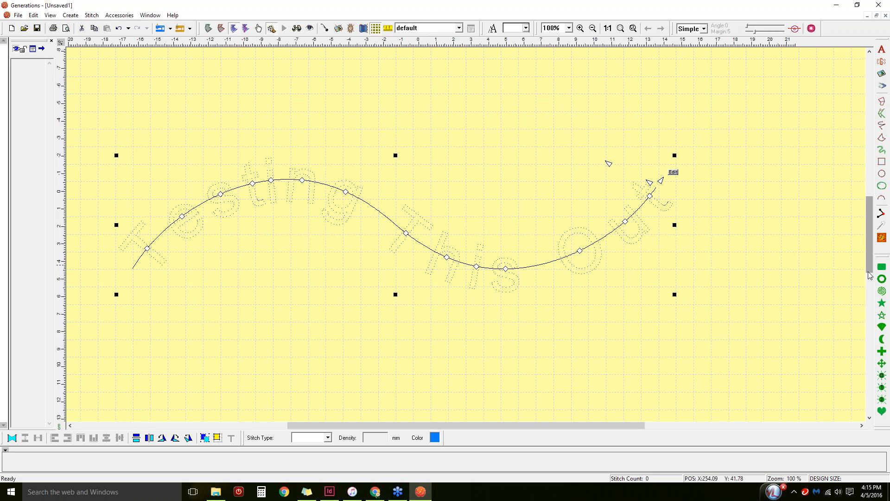
left_click(880, 237)
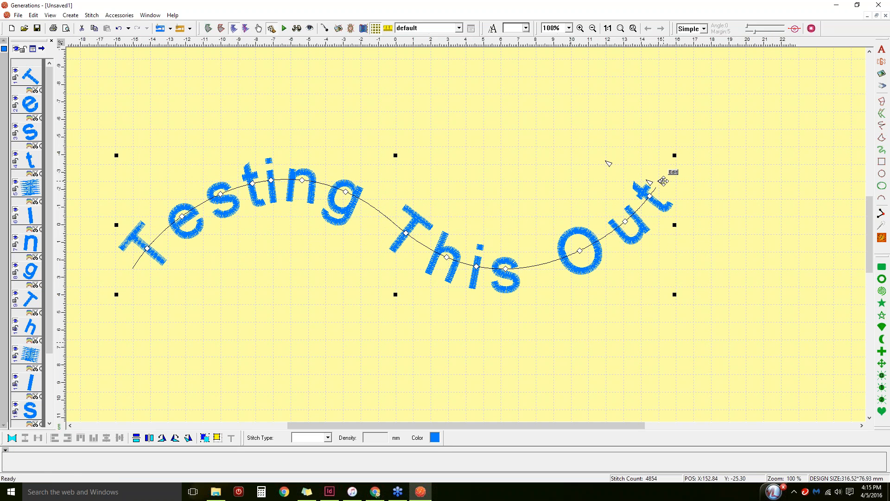
Tighten the letter spacing along the wave, move the first T closer to the e and adjust the letter height, reaching about 248 x 76 mm
left_click_drag(659, 182, 643, 190)
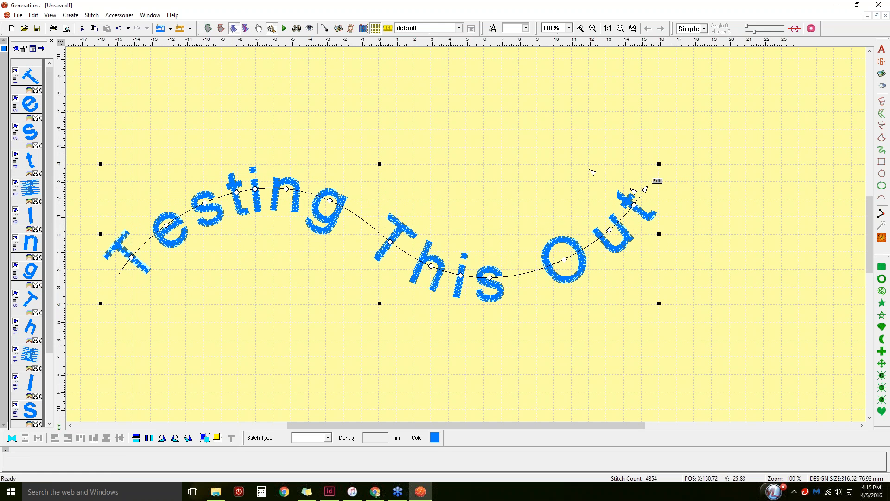
left_click_drag(644, 188, 585, 227)
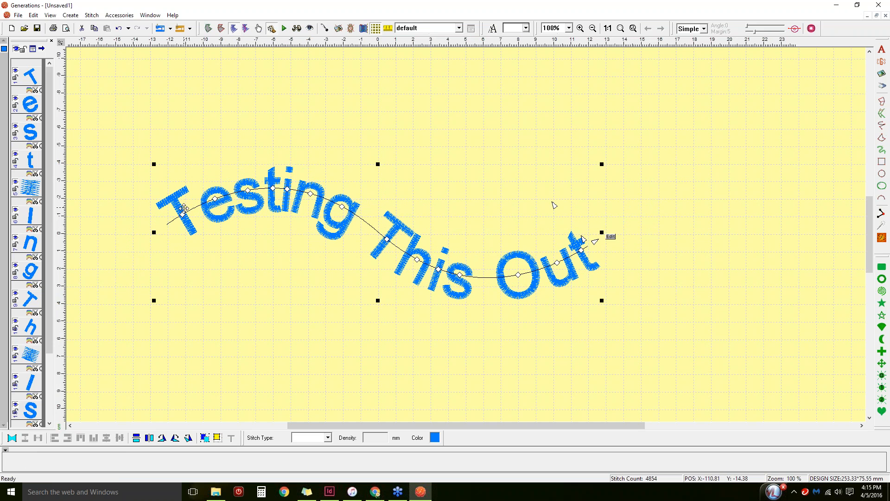
left_click_drag(182, 216, 192, 209)
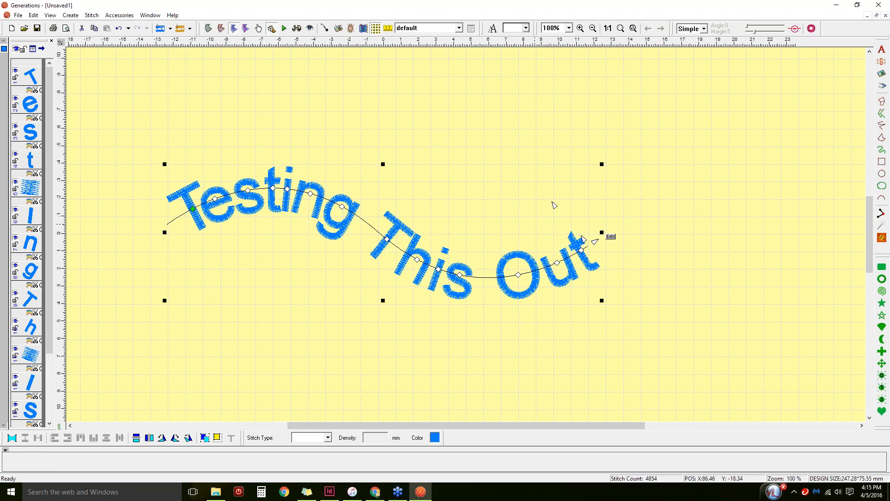
left_click_drag(552, 205, 592, 287)
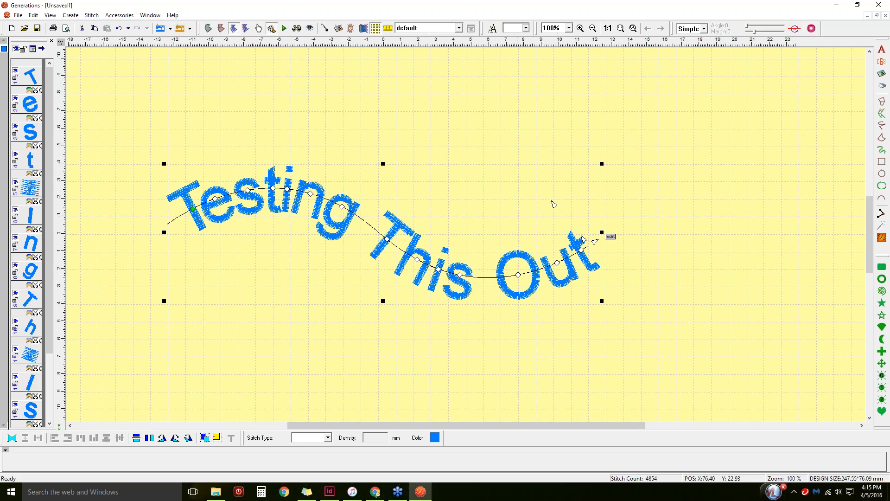
Place the freehand lettering "Testing This Out" above the line
left_click(611, 237)
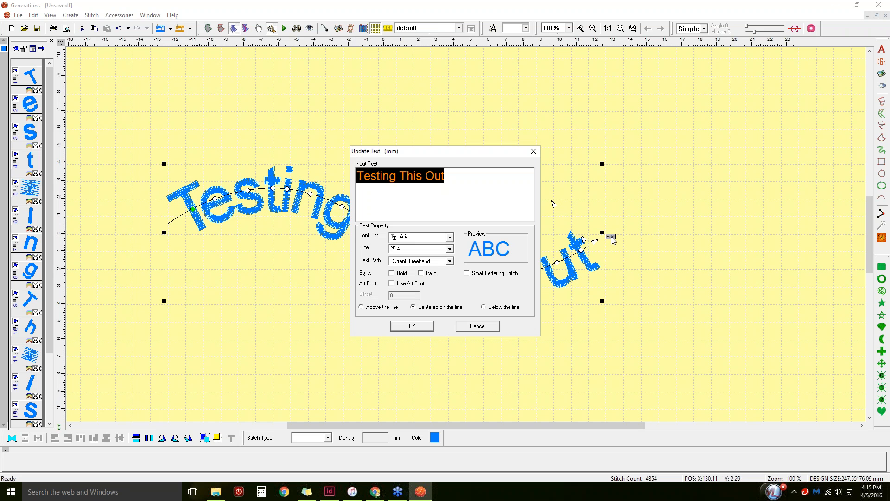
left_click_drag(492, 153, 767, 76)
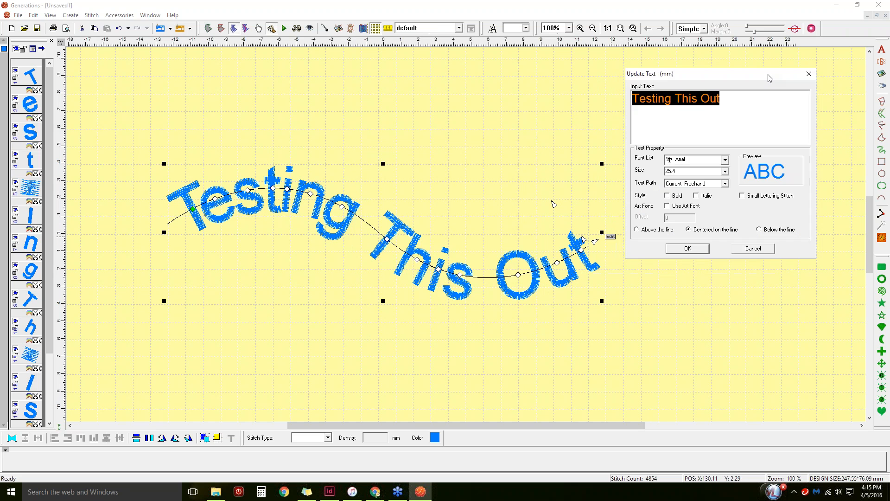
left_click(642, 230)
left_click(679, 251)
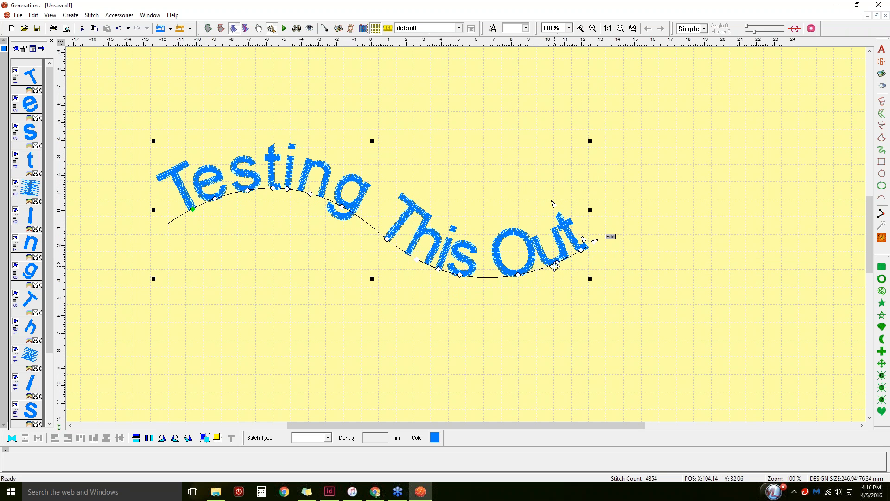
Place the wavy lettering below the line, and return it to centered on the line
left_click(612, 237)
left_click(484, 306)
left_click(401, 326)
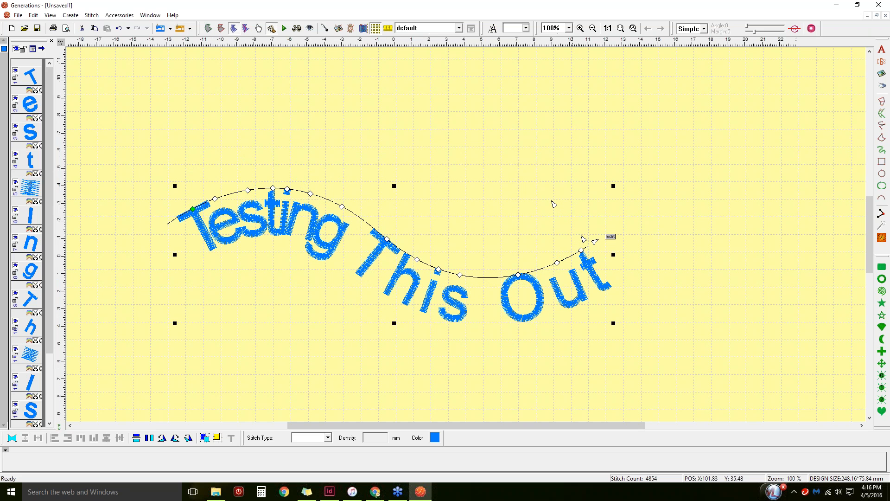
left_click(611, 238)
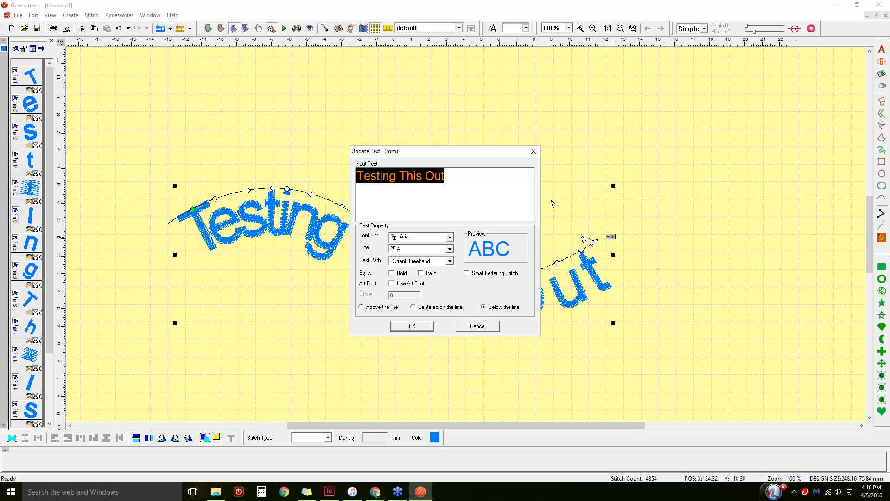
left_click(412, 326)
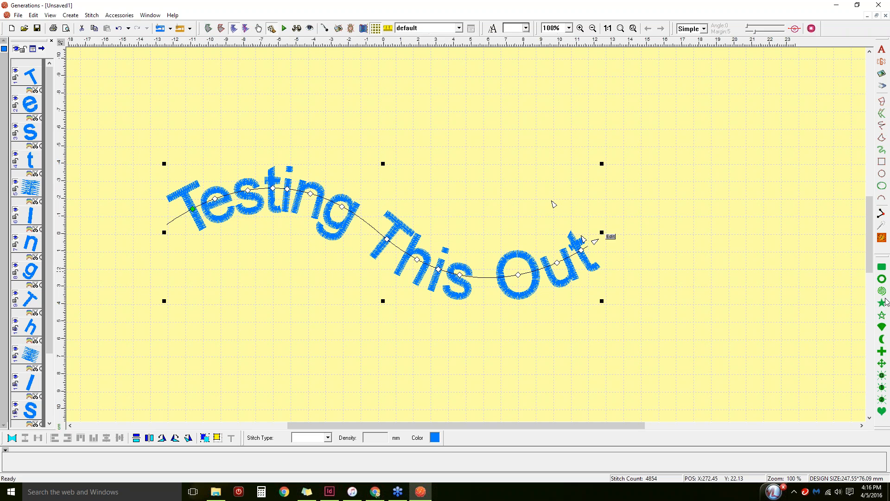
Delete the whole wavy "Testing This Out" lettering from the design
left_click(886, 298)
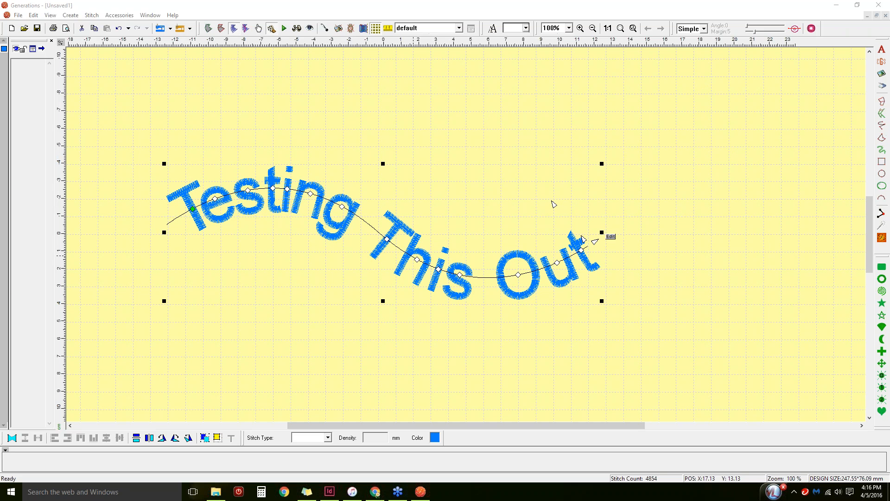
left_click(383, 232)
key("Delete")
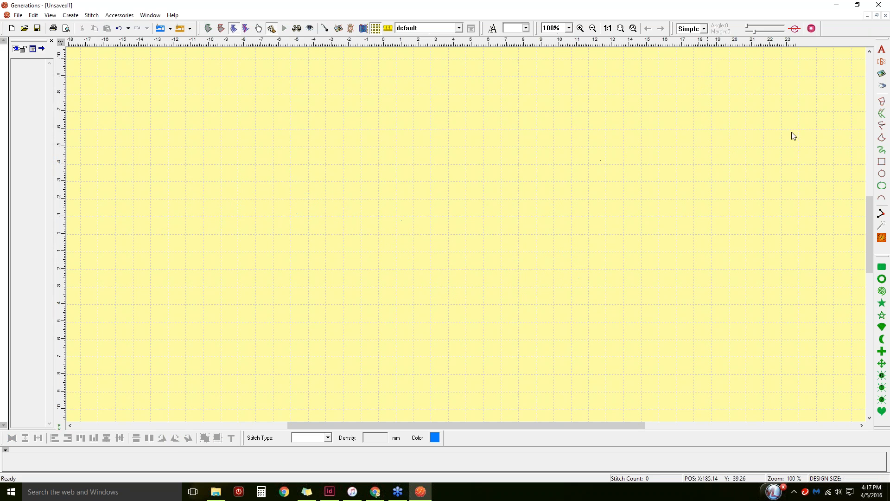
Start a new text object reading "Testing", "This" and "Out" on three separate lines
left_click(882, 49)
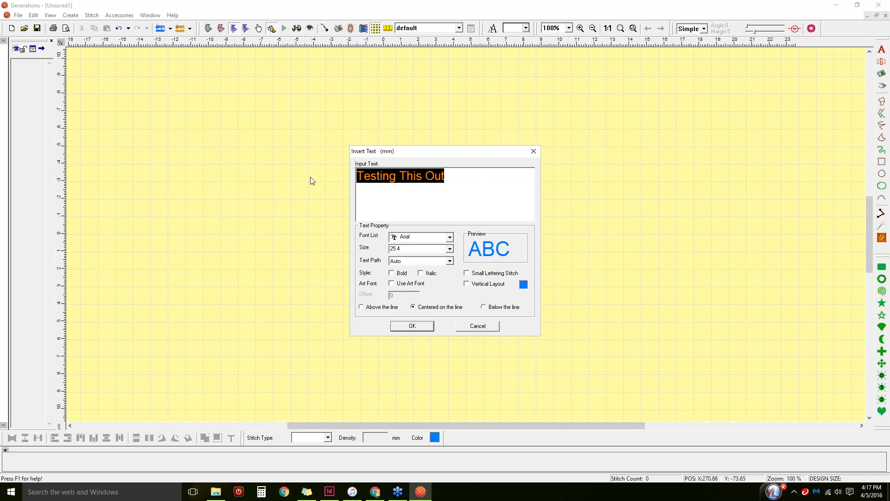
type("Thesting")
key("BackSpace")
key("BackSpace")
key("BackSpace")
key("BackSpace")
key("BackSpace")
key("BackSpace")
key("BackSpace")
type("esting")
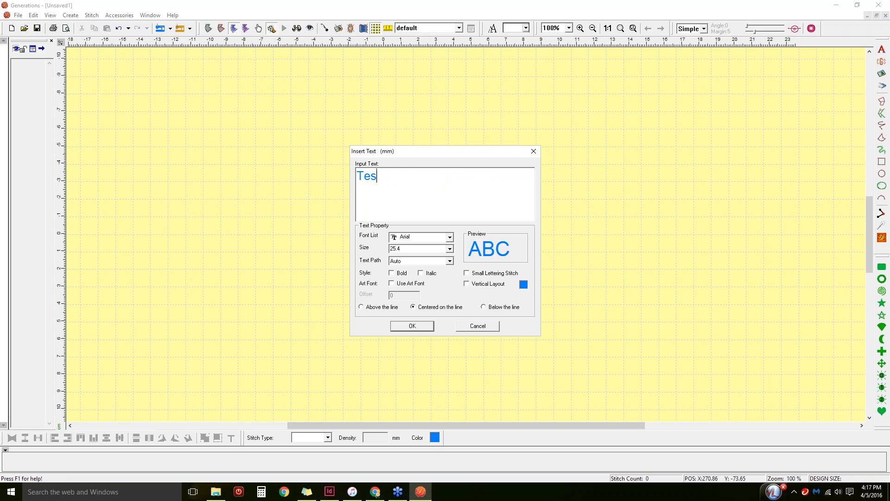
key("Return")
type("This ou")
key("BackSpace")
key("BackSpace")
key("BackSpace")
type("Out")
Set the font of only the word "Out" to Bauhaus 93
left_click_drag(377, 205, 355, 203)
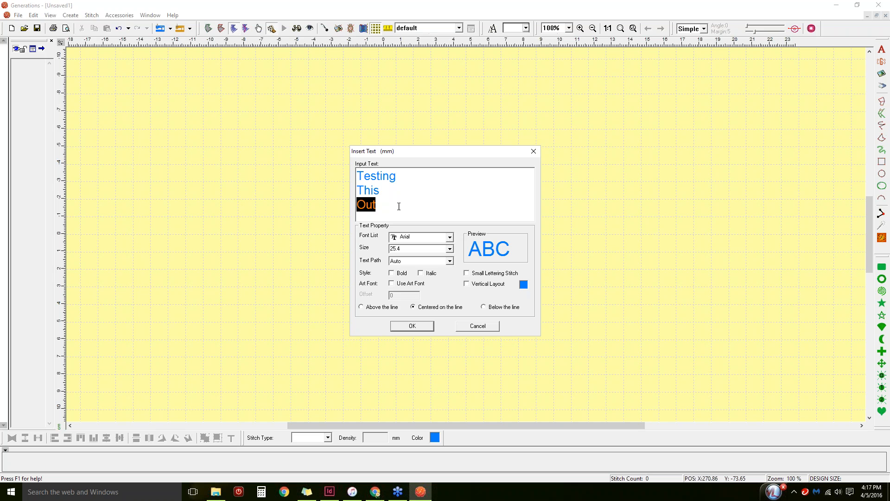
left_click(450, 238)
scroll(418, 263, "down", 5)
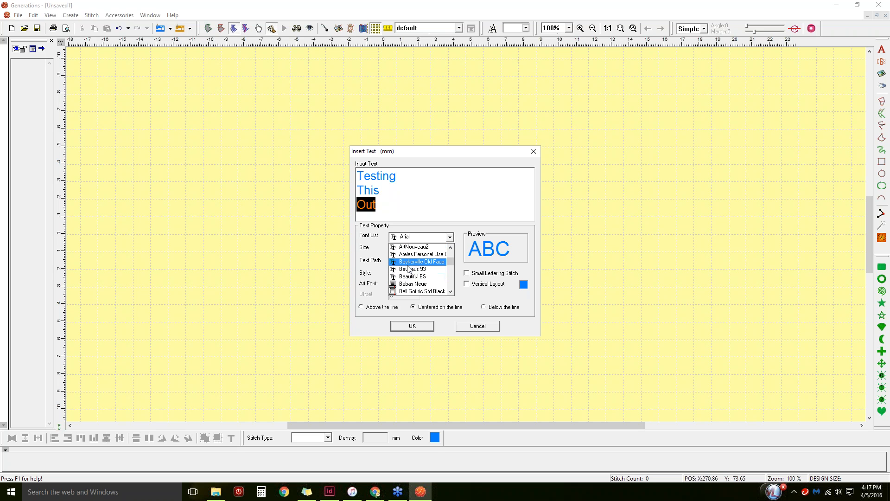
left_click(408, 268)
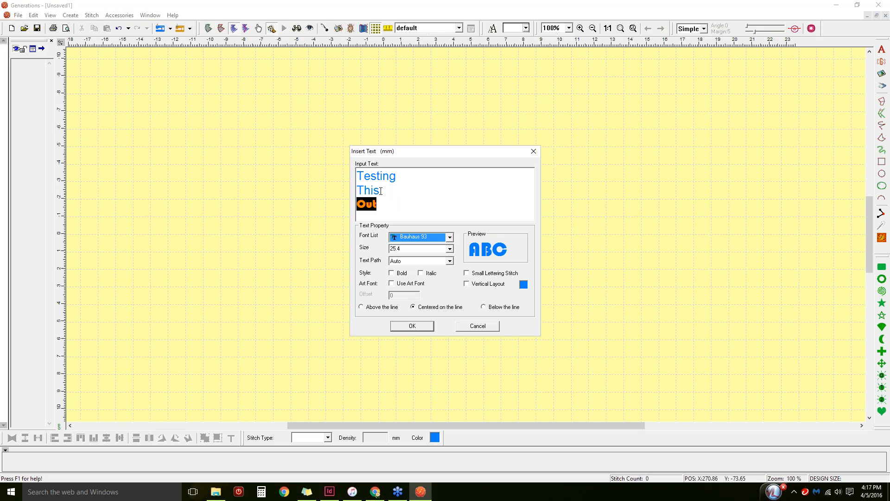
left_click_drag(380, 191, 329, 189)
left_click(414, 192)
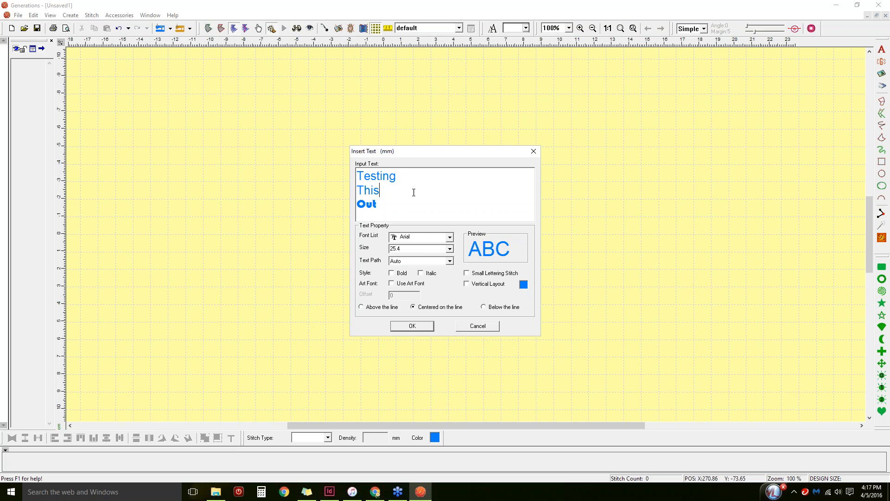
Set the font of the final letter g in "Testing" to Bauhaus 93
double_click(401, 178)
left_click_drag(390, 176, 397, 177)
left_click(449, 237)
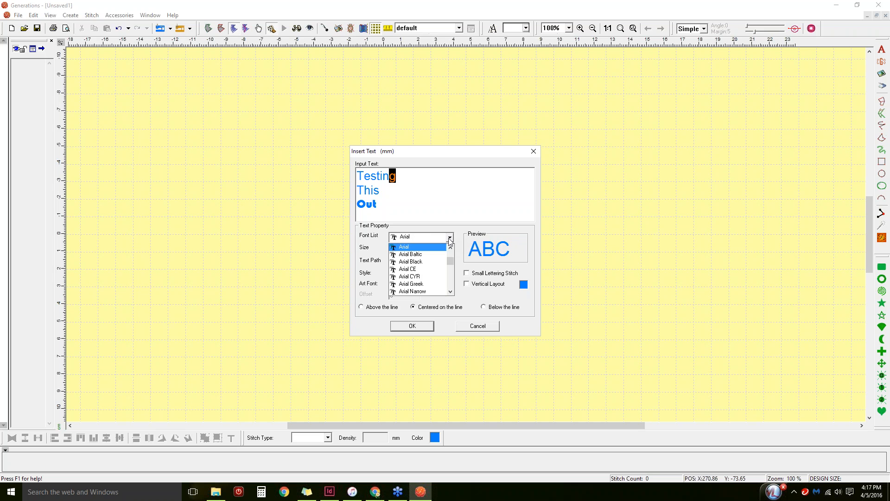
left_click(412, 247)
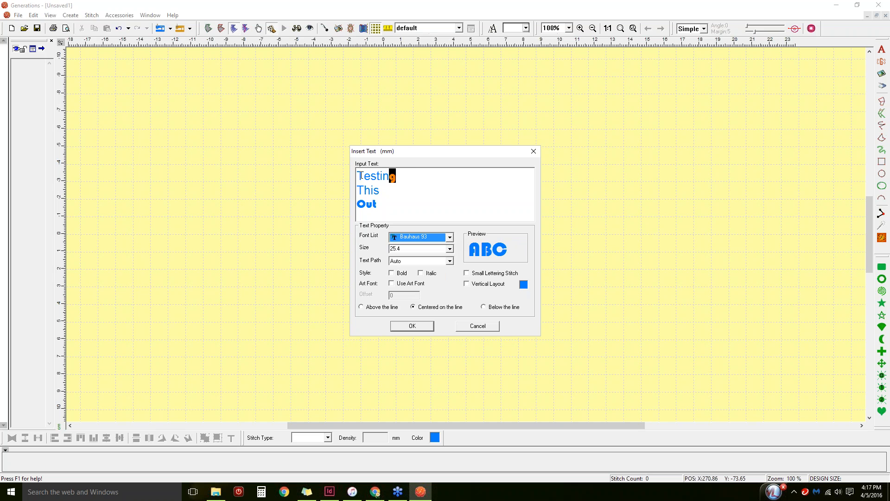
Set the font of the T in "Testing" to BigNoodleTitling, after trying Berlin Sans FB
left_click_drag(361, 177, 356, 176)
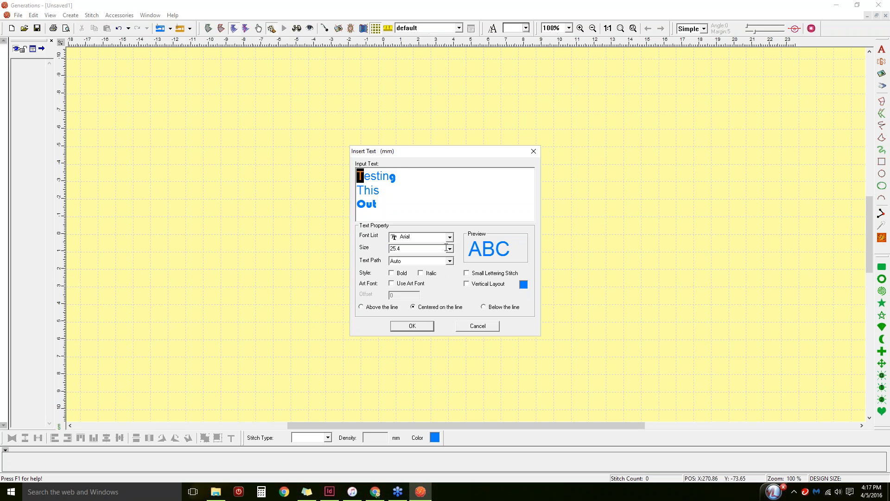
left_click(449, 236)
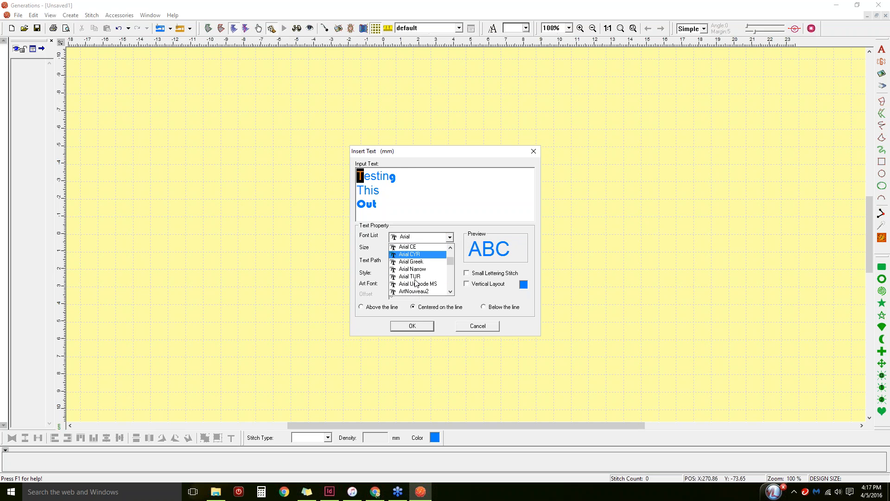
scroll(413, 257, "down", 1)
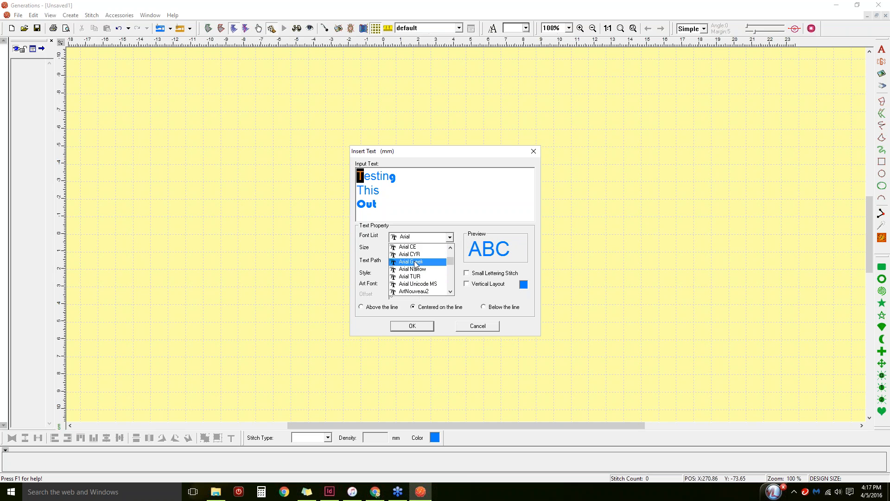
scroll(413, 258, "down", 1)
scroll(414, 273, "down", 4)
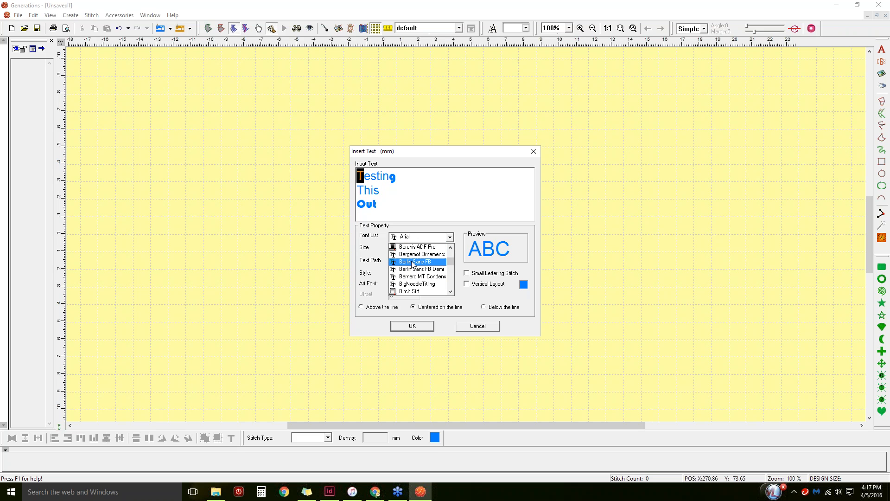
left_click(413, 262)
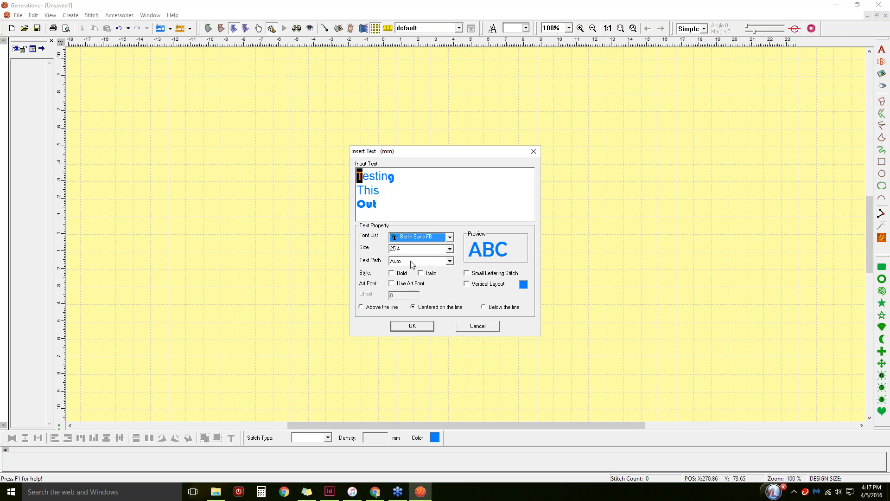
left_click(450, 239)
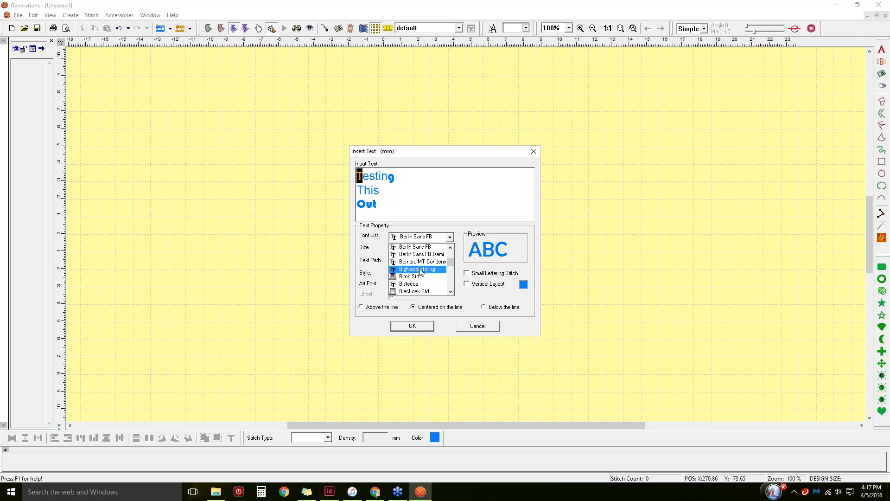
left_click(419, 269)
Set the size of the T in "Testing" to 30.0 and make it bold
left_click(449, 249)
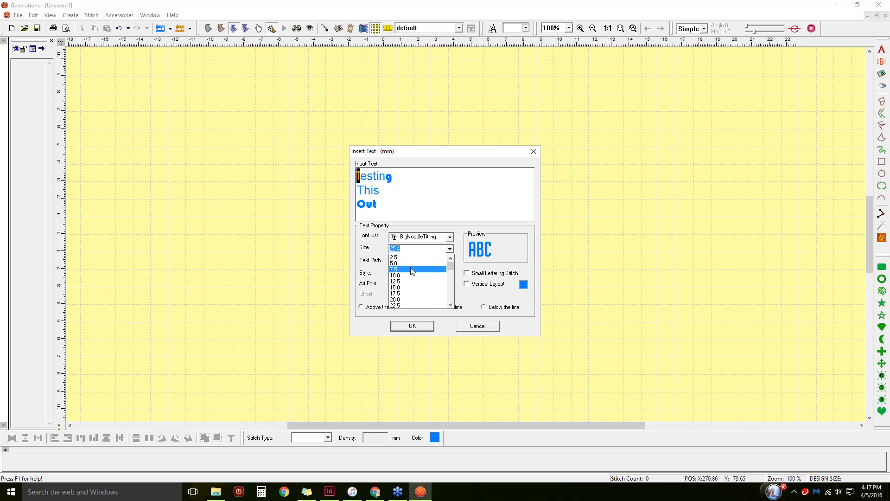
left_click(399, 290)
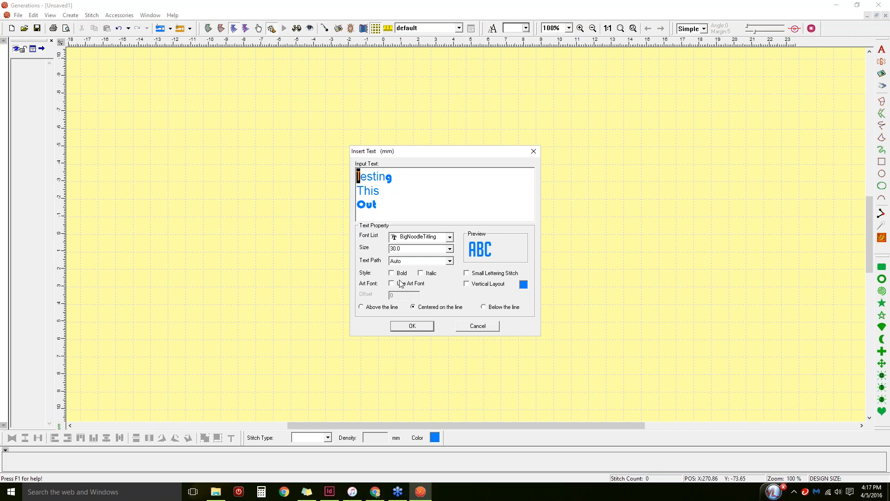
left_click(392, 274)
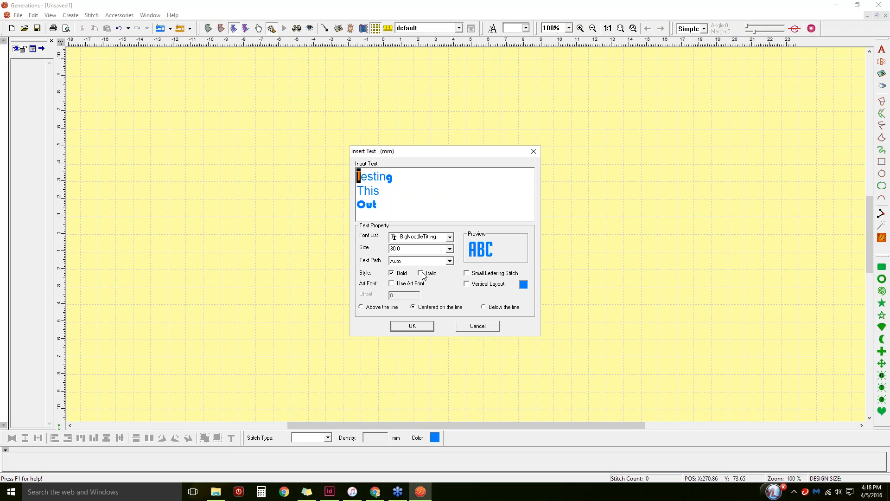
Insert the three-line lettering into the design and generate its stitches
left_click(416, 327)
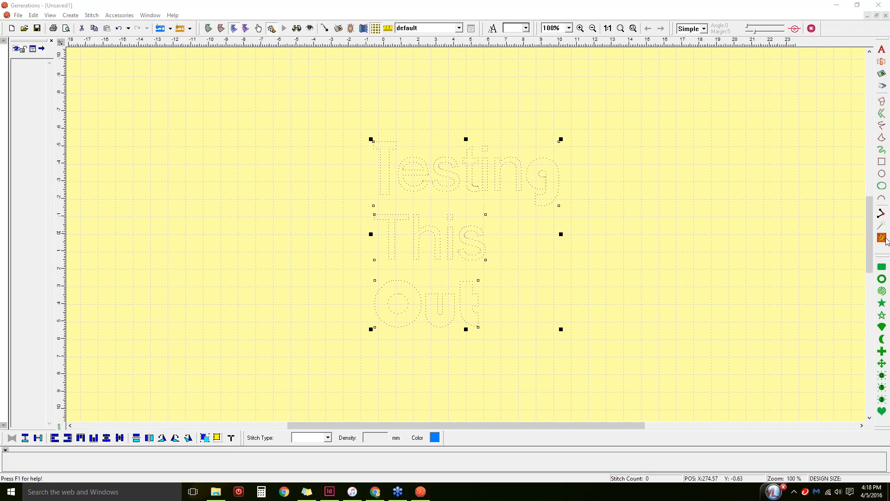
left_click(882, 238)
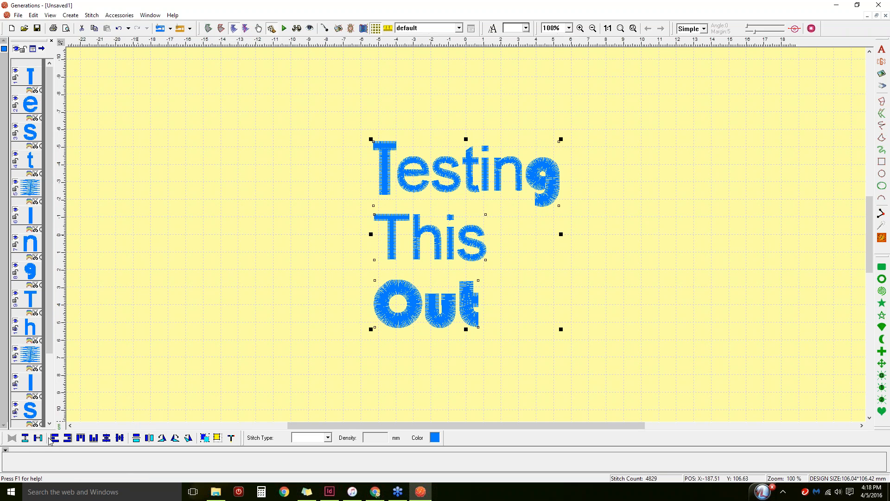
Right-align the three lettering lines, then try aligning them to the bottom and undo that
left_click(67, 437)
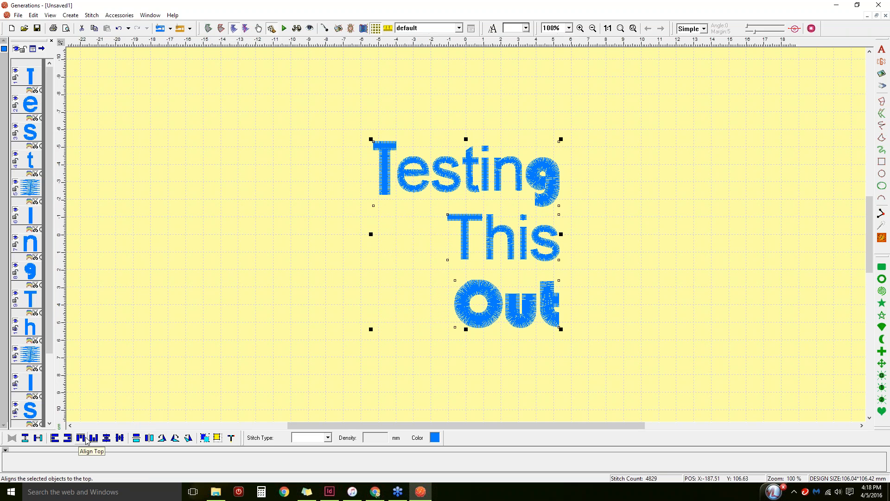
left_click(93, 439)
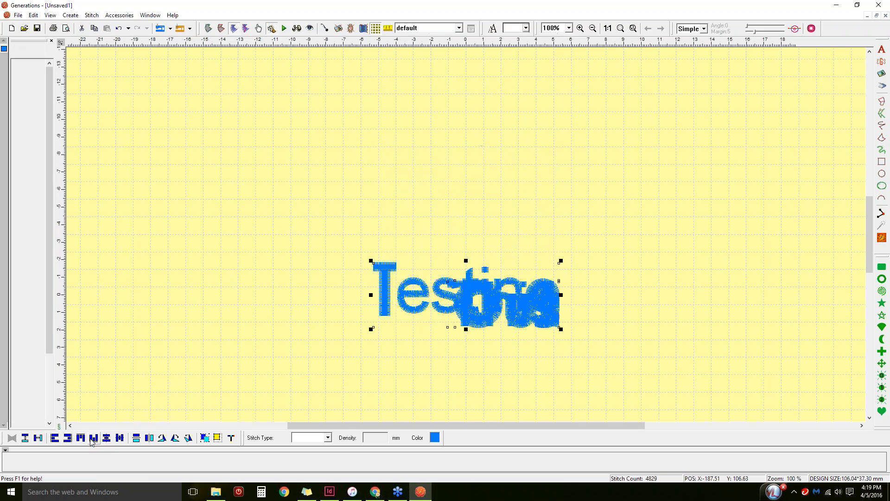
left_click(119, 28)
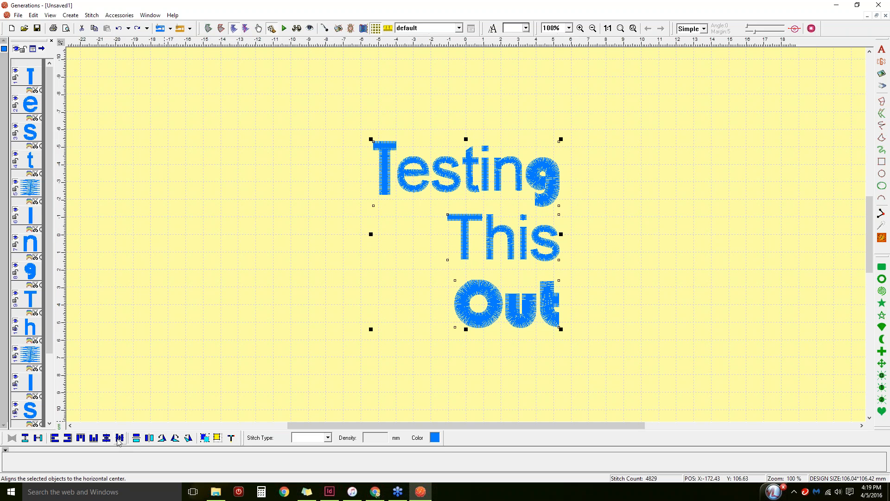
Center the three lettering lines horizontally on one another and deselect them
left_click(108, 438)
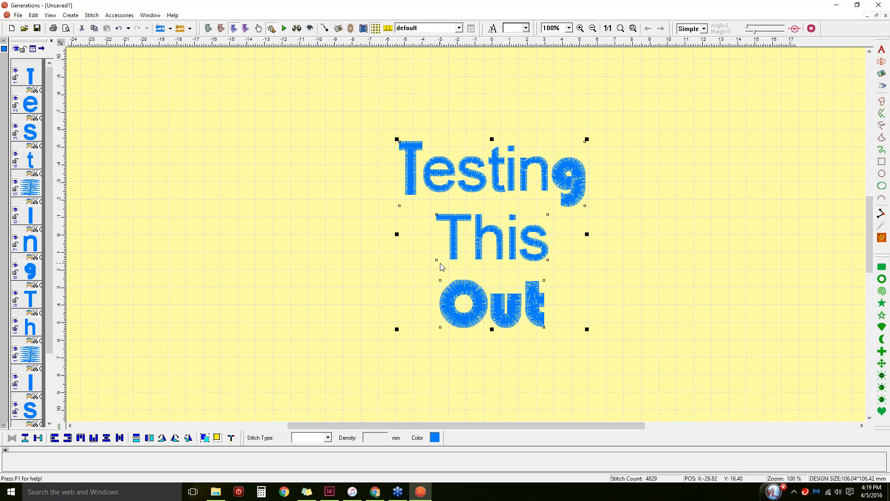
left_click(298, 222)
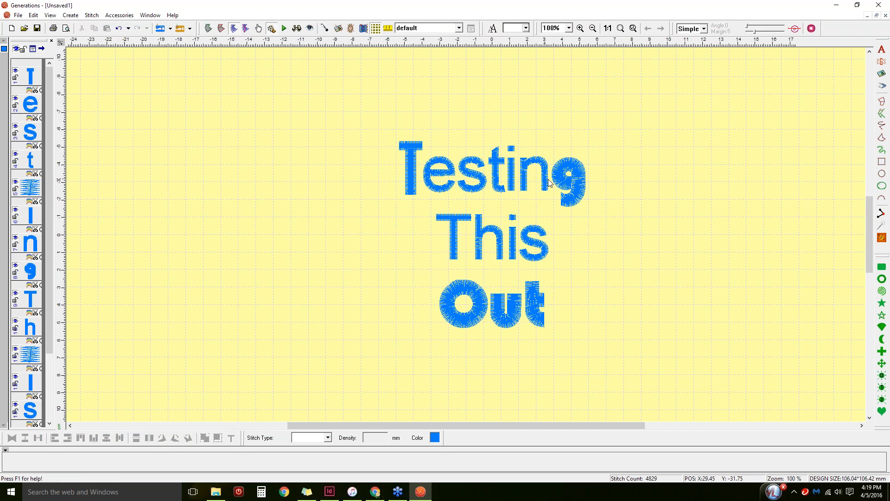
Select the lettering lines "Testing", "This" and "Out" one at a time to inspect them as separate objects
left_click(567, 181)
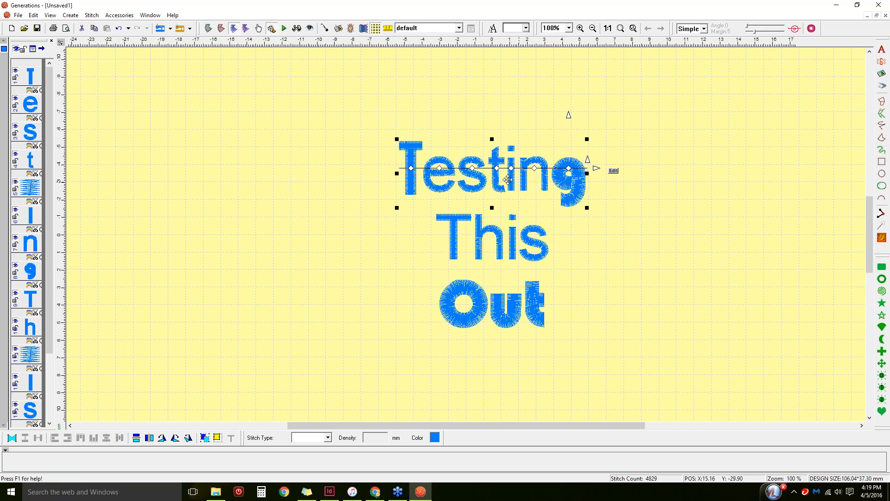
left_click(461, 242)
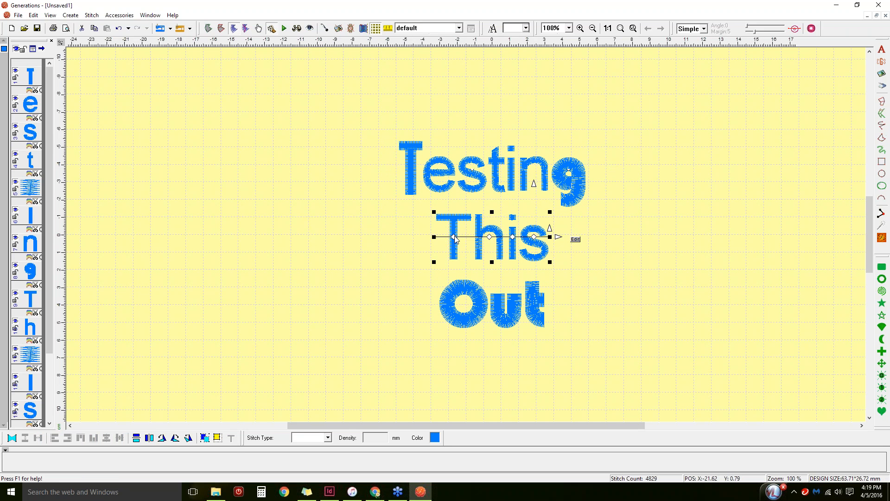
left_click(477, 305)
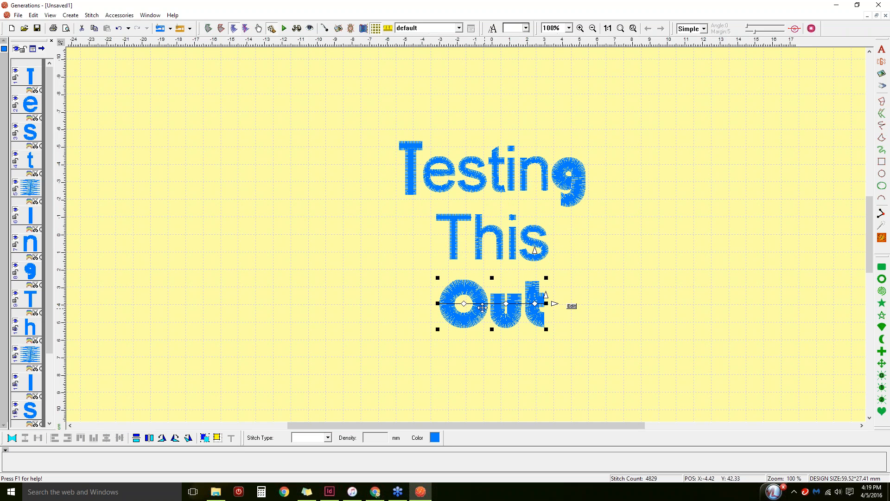
Put the "Testing" line on an arc path drawn over "This" and set its letters above the line
left_click(577, 191)
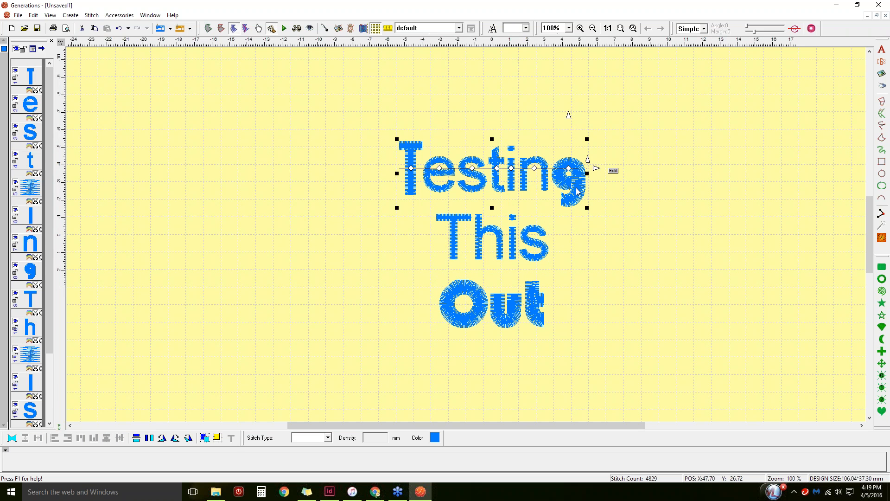
left_click(614, 171)
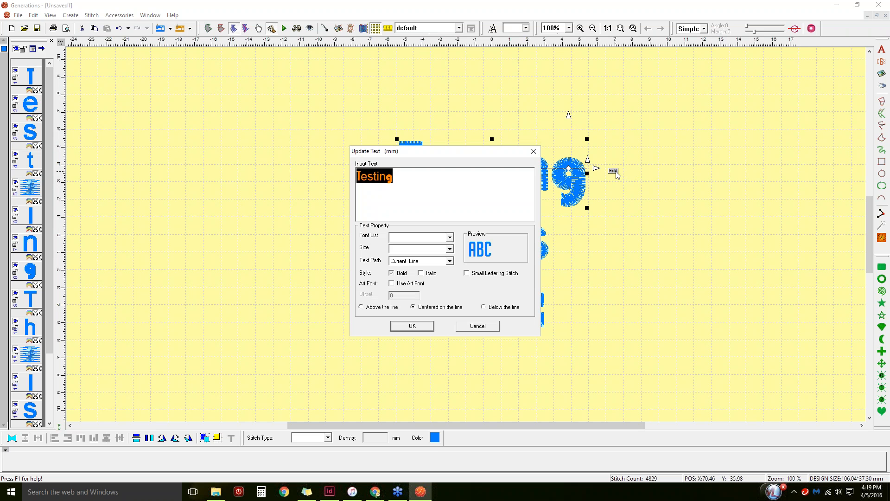
left_click(449, 261)
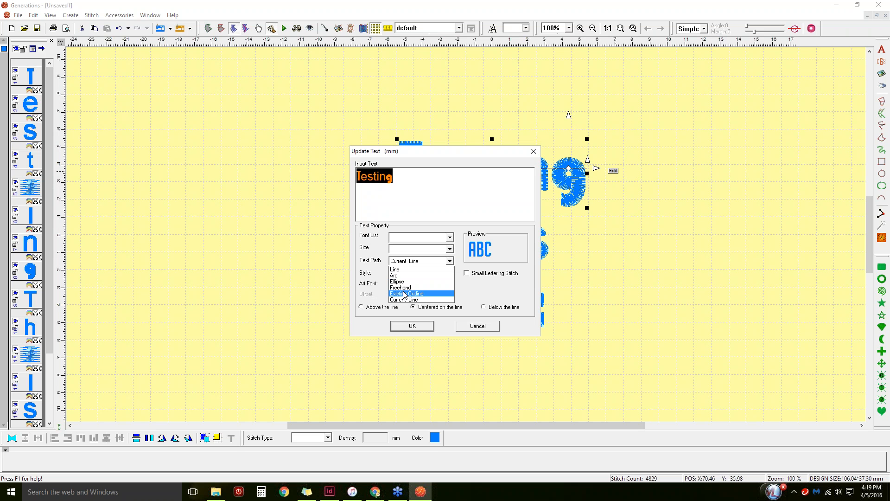
left_click(399, 275)
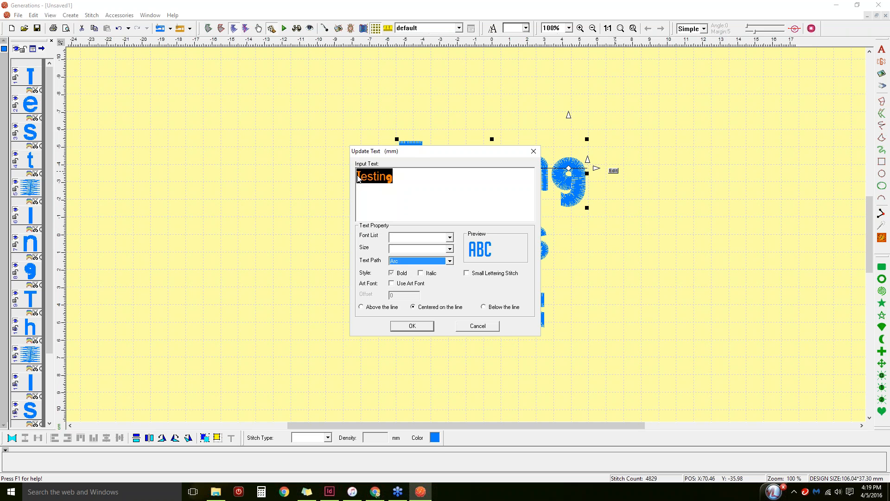
left_click(412, 326)
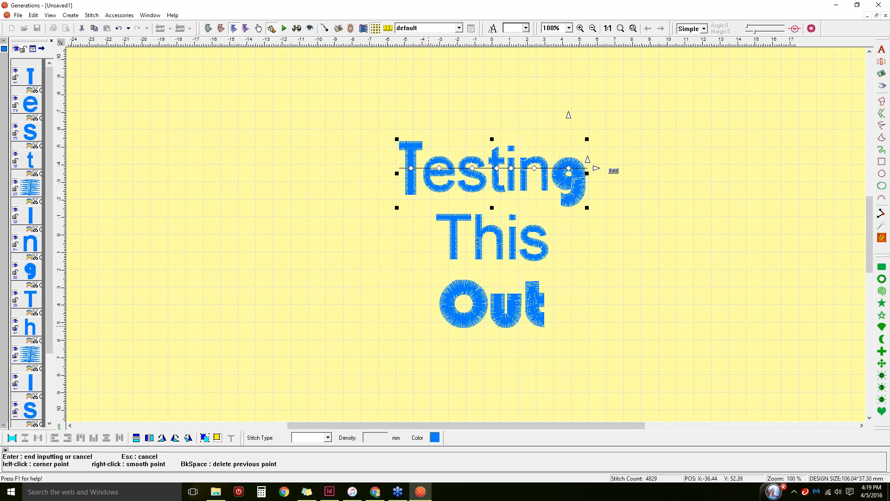
left_click(413, 251)
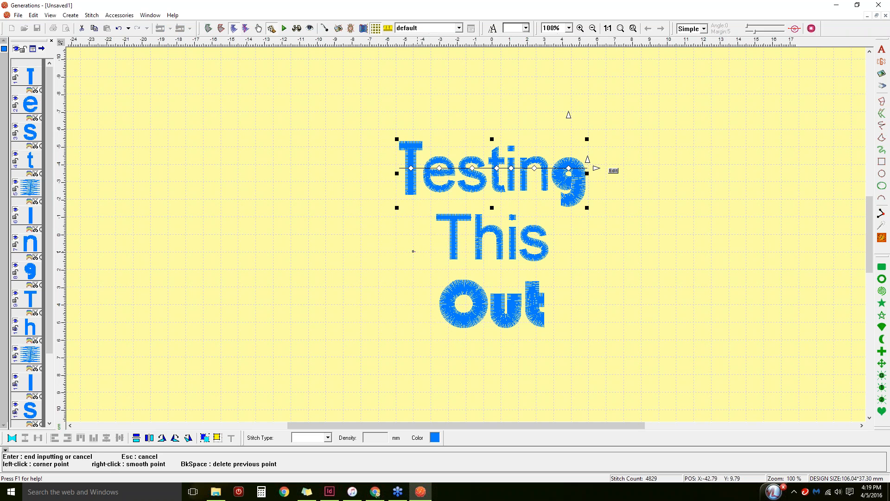
left_click(571, 252)
left_click(510, 186)
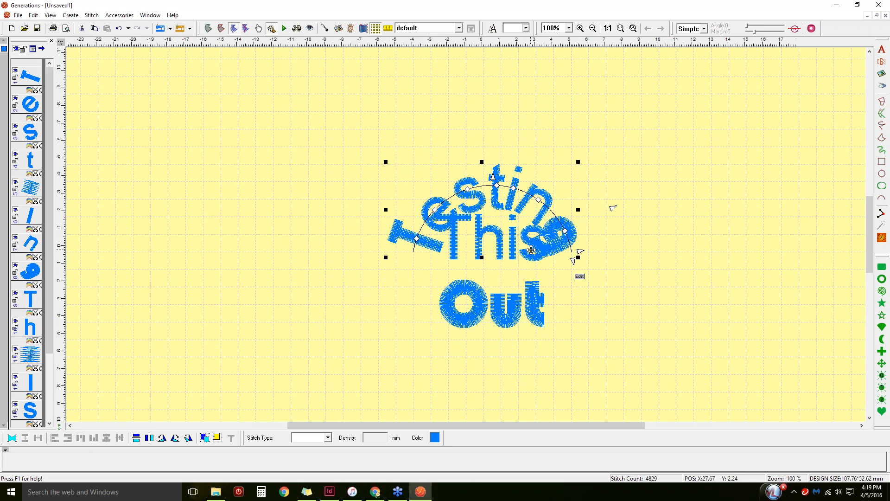
left_click(580, 278)
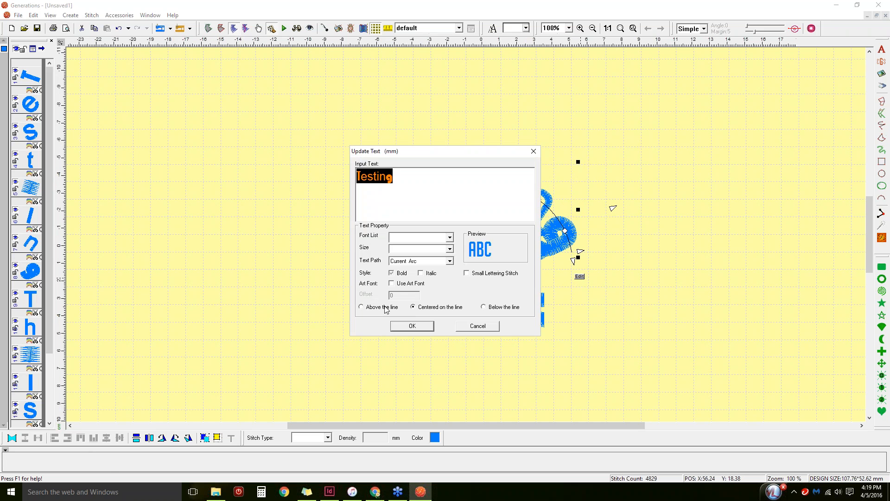
left_click(410, 326)
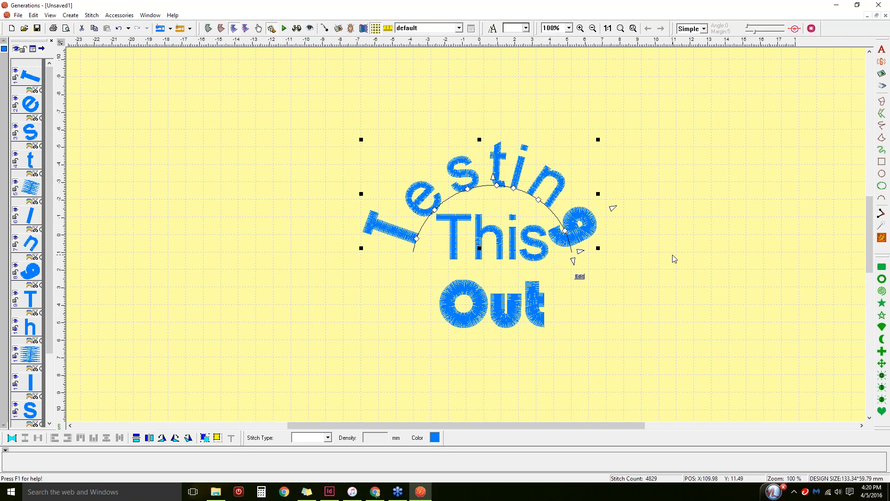
Change "This" to a new straight line path rising diagonally beside "Testing", with the letters set above the line
left_click(514, 242)
left_click(575, 240)
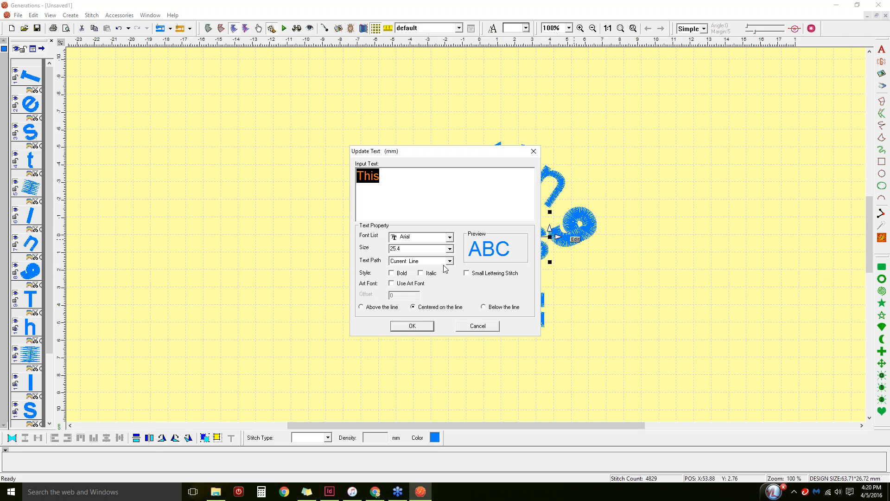
left_click(450, 261)
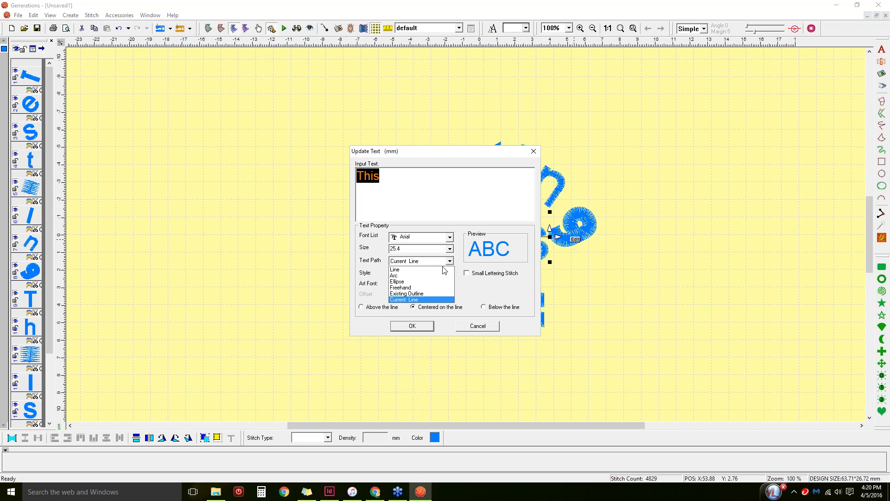
left_click(407, 269)
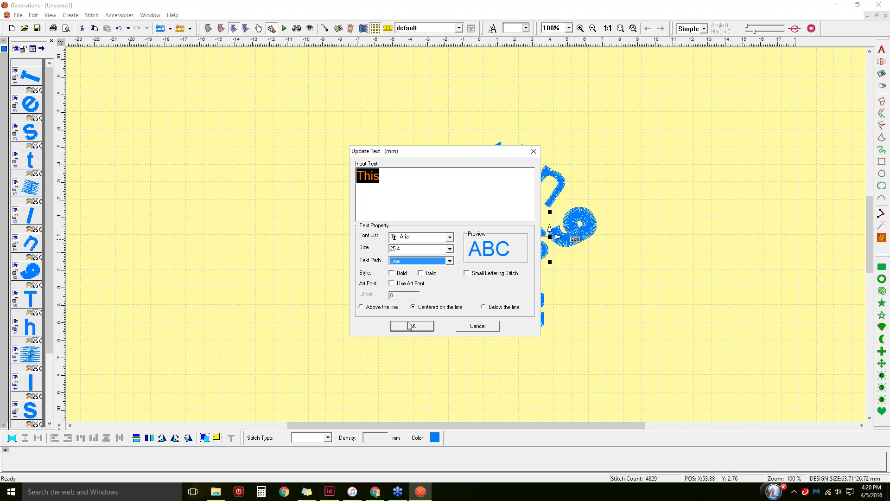
left_click(364, 308)
left_click(411, 326)
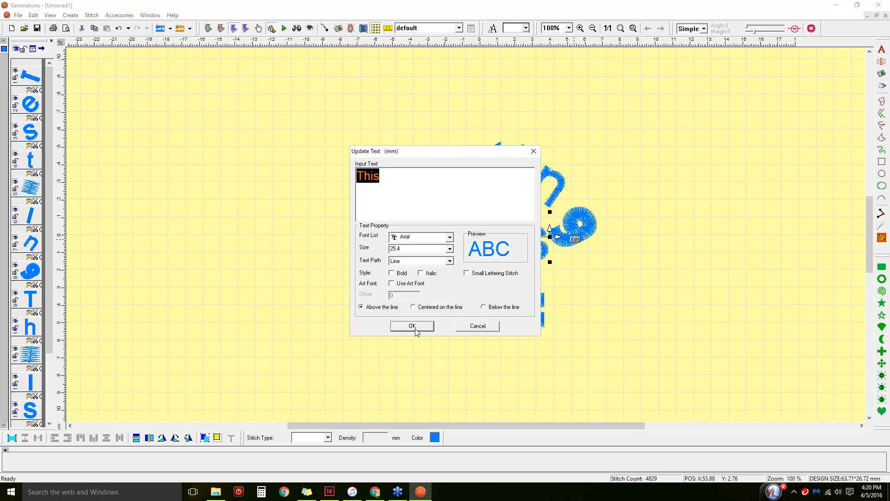
left_click(269, 288)
left_click(325, 172)
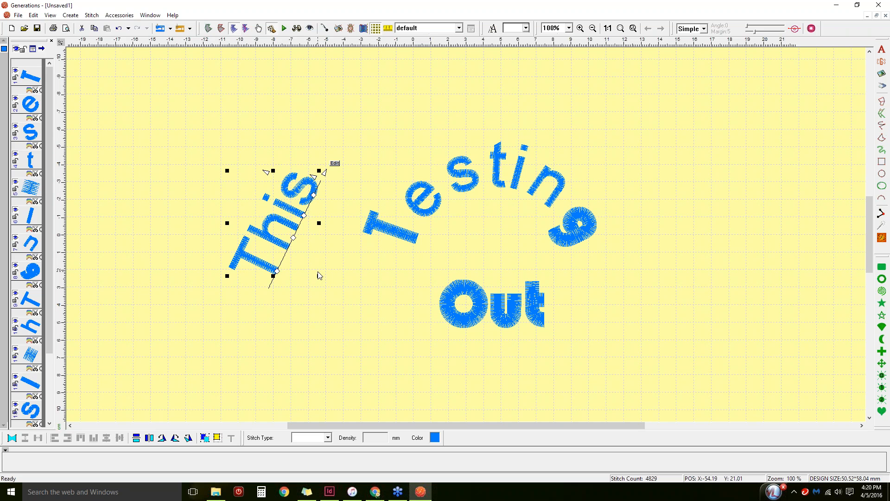
Create a new design and set up a new lettering text in the Bistecca font at size 15.0
key("ctrl+n")
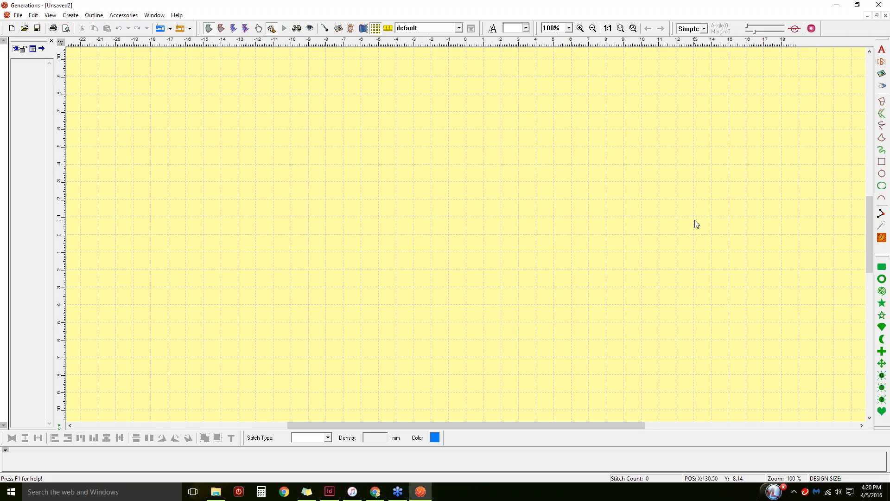
left_click(882, 49)
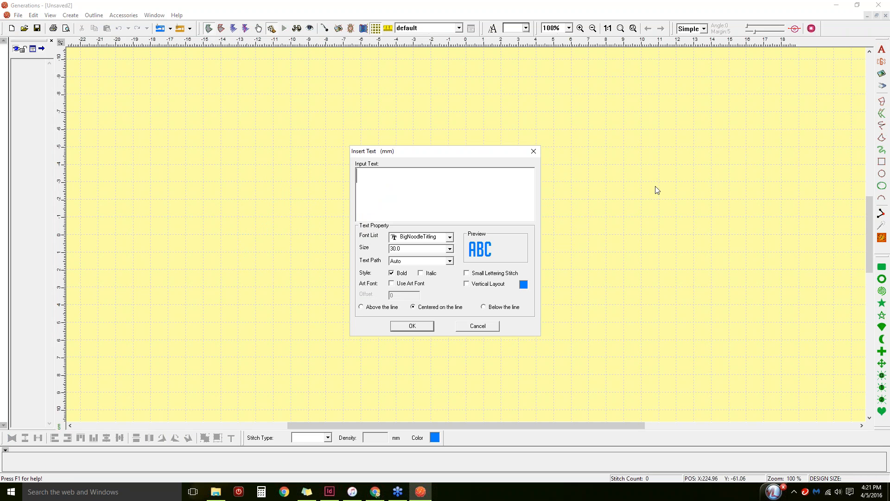
left_click(453, 239)
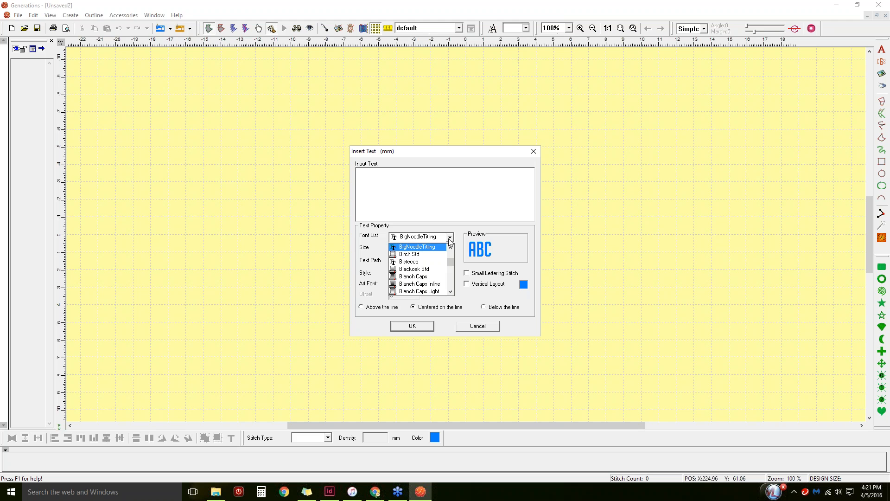
left_click(423, 262)
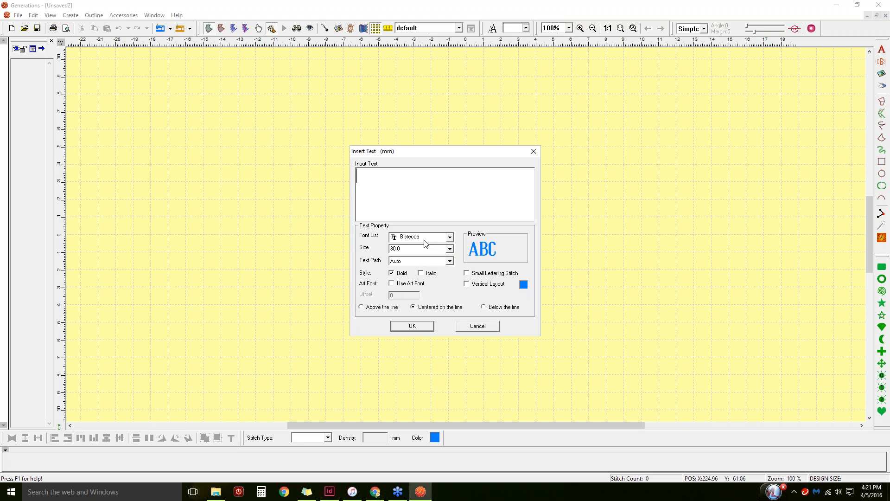
left_click(450, 249)
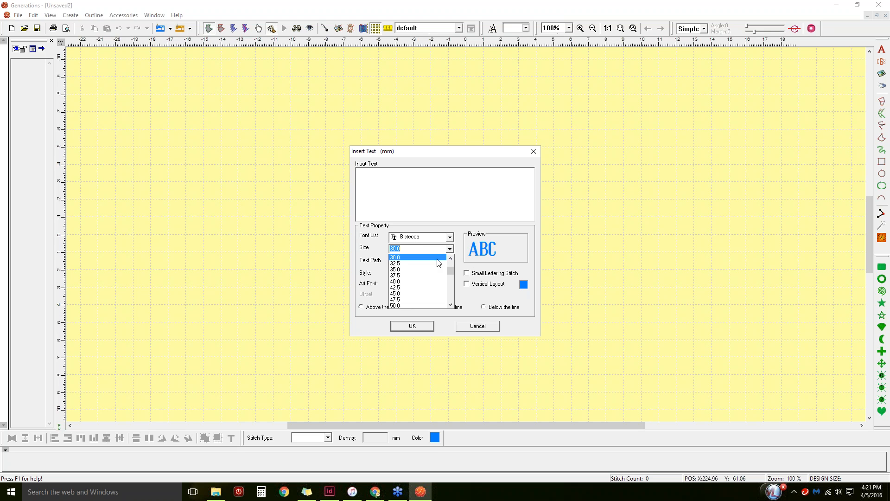
scroll(405, 269, "up", 4)
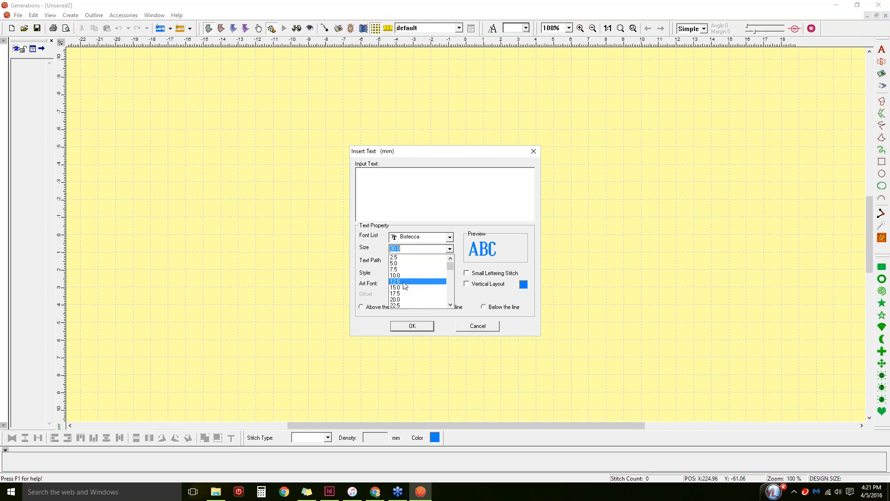
left_click(405, 288)
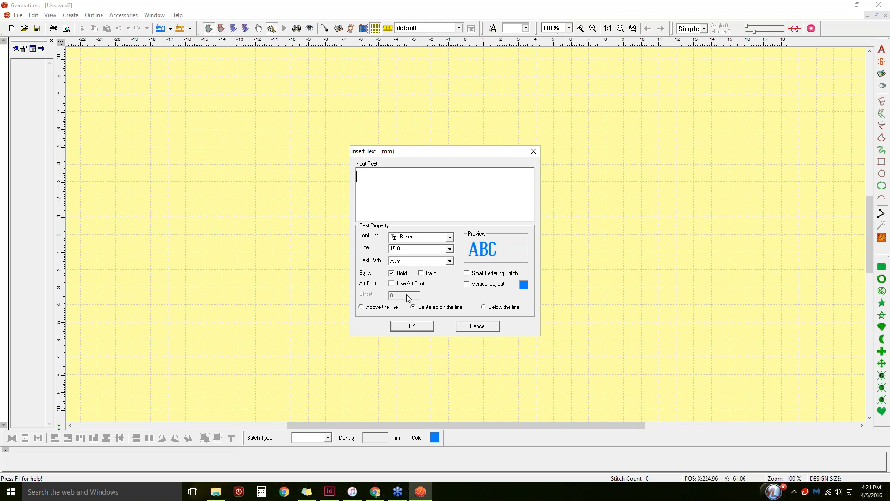
Enter the text "Small Lettering", compare it without and with bold, and insert it in bold
left_click(412, 219)
type("Small Lettering")
key("ctrl+a")
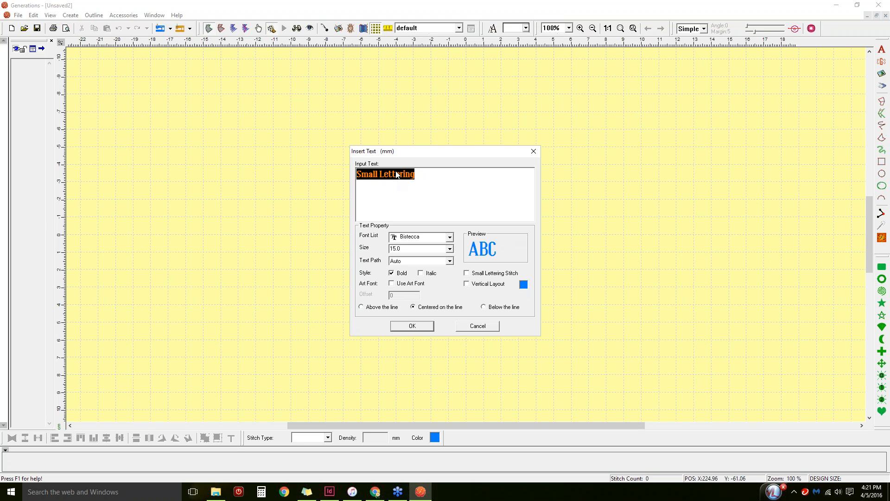
left_click(391, 274)
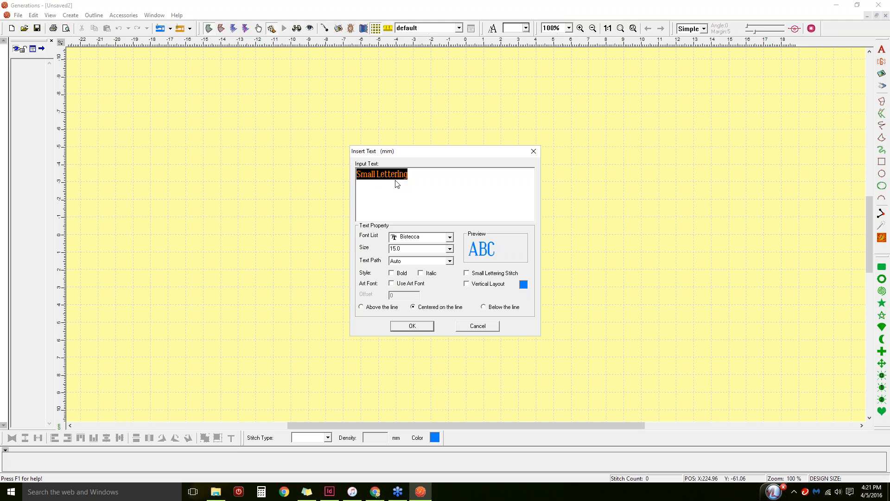
left_click(392, 273)
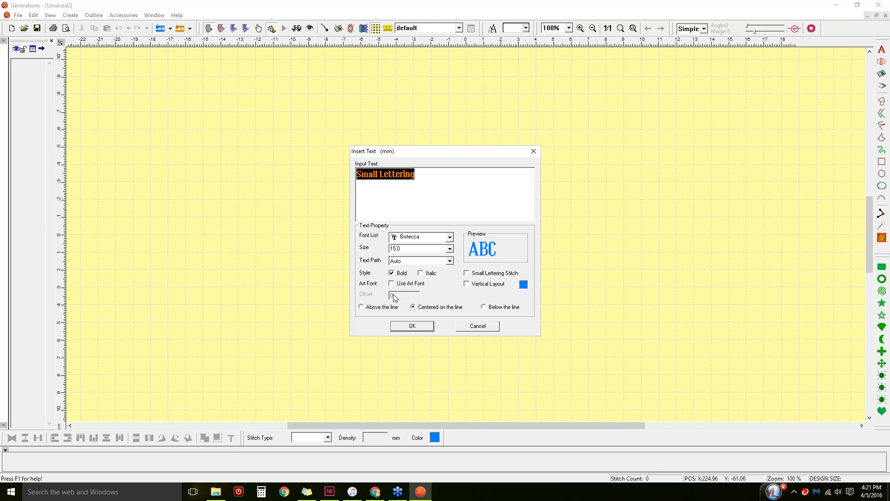
left_click(413, 325)
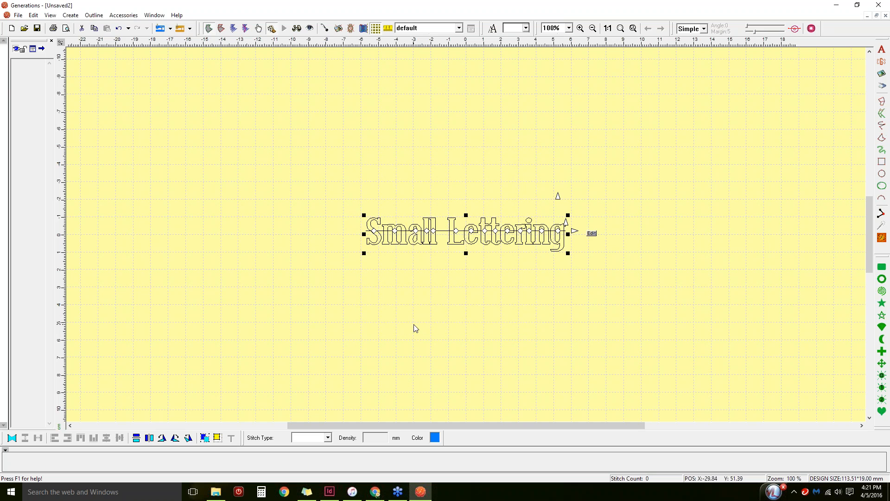
Generate stitches for the "Small Lettering" text and move it up to free the space below it
left_click(297, 28)
left_click_drag(452, 237, 443, 102)
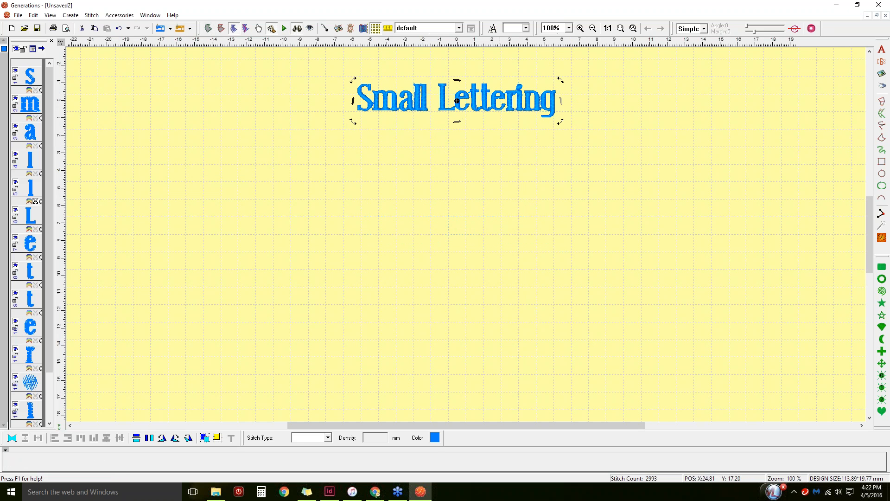
left_click(507, 138)
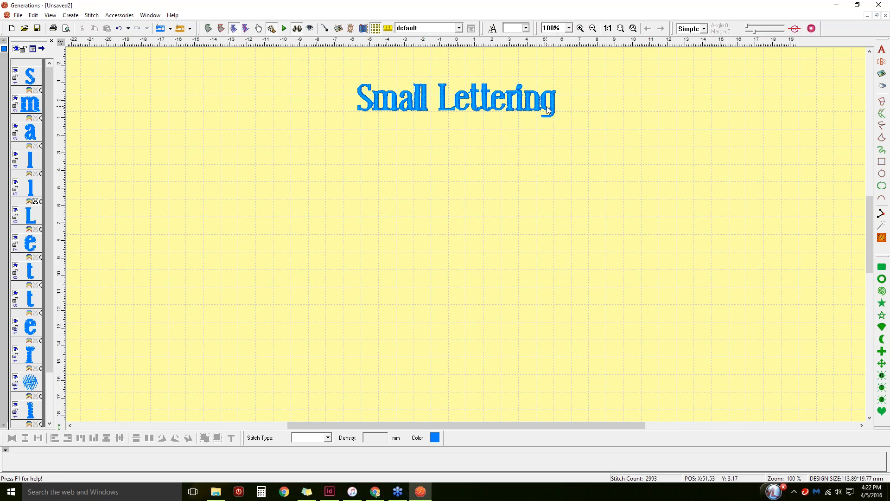
Insert a second "Small Lettering" text in Arial at size 15.0 with bold turned off
left_click(882, 50)
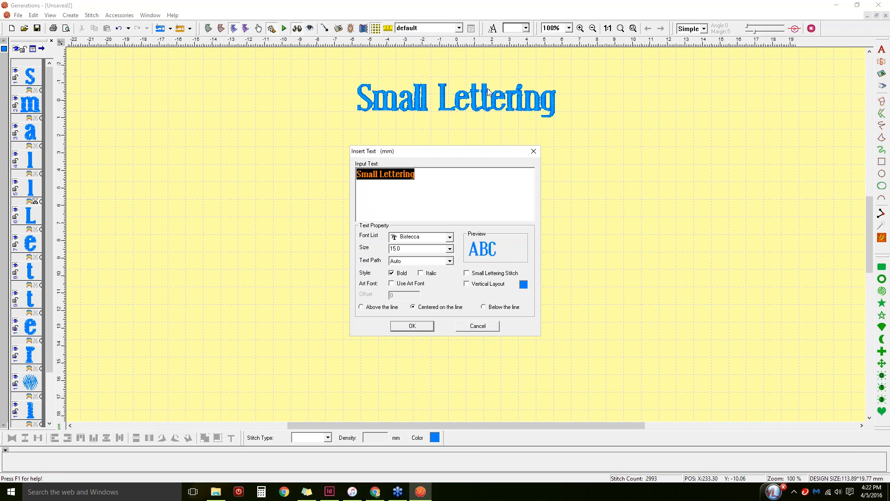
left_click(449, 237)
scroll(438, 257, "up", 3)
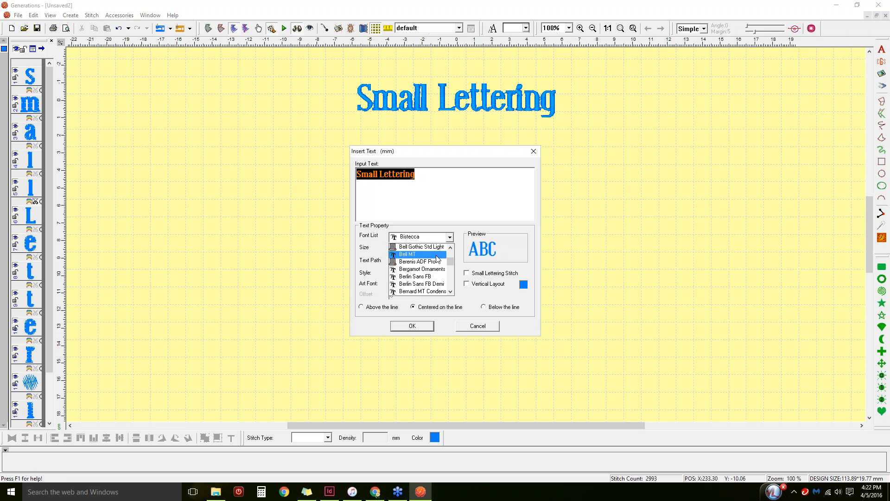
scroll(438, 259, "up", 5)
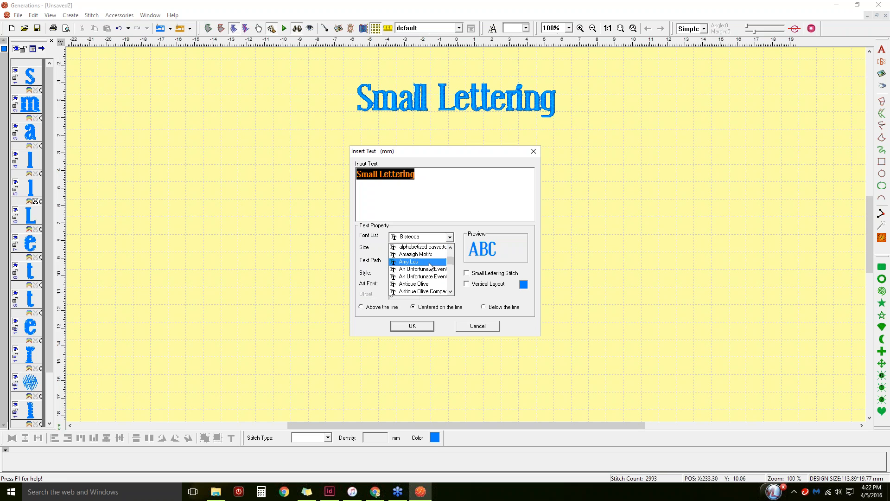
left_click(412, 284)
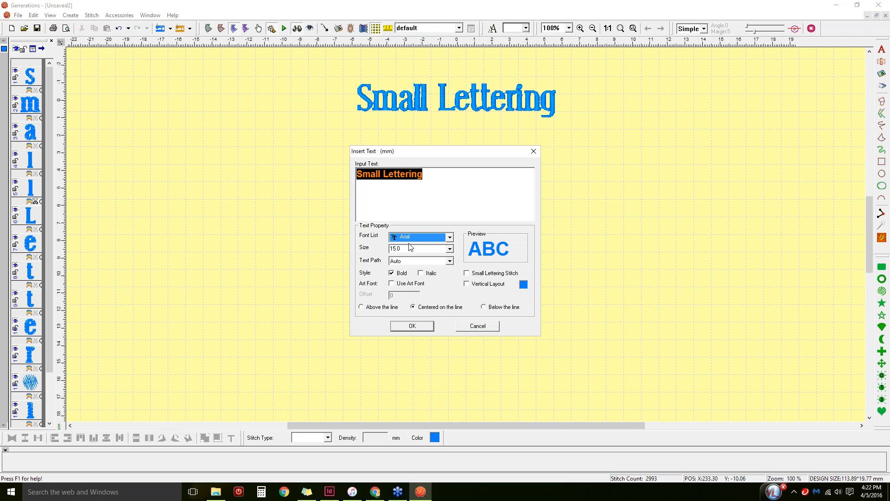
left_click(391, 273)
left_click(412, 327)
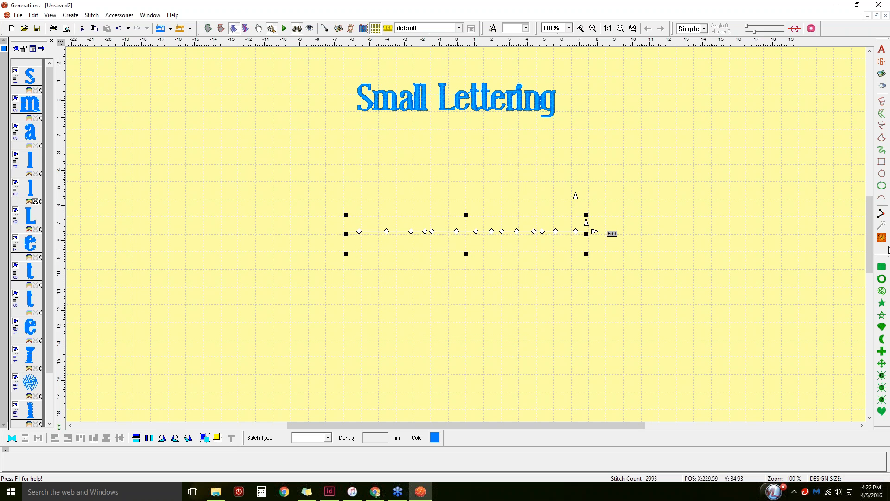
Generate stitches for the Arial lettering and move it directly beneath the Bistecca line
left_click(882, 238)
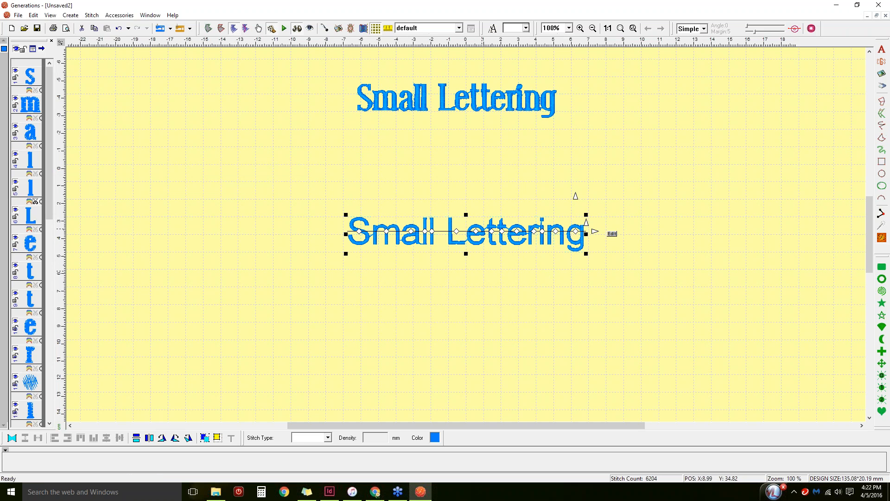
left_click_drag(445, 229, 449, 138)
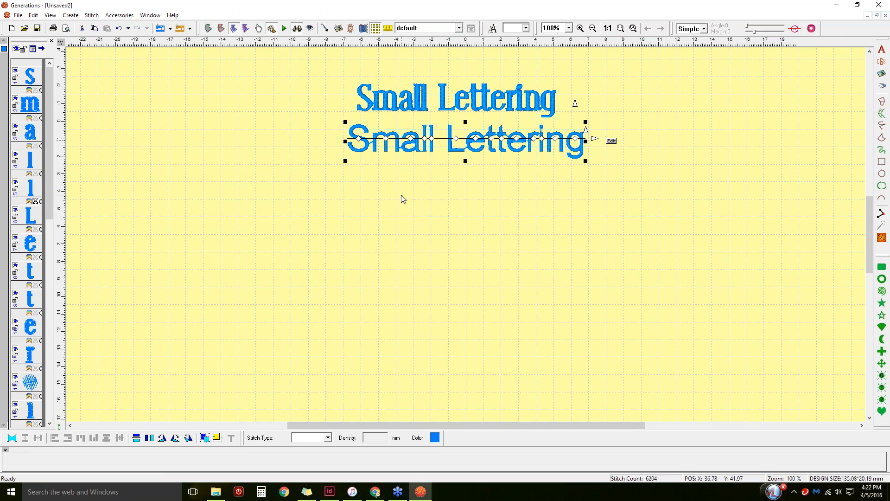
left_click(473, 199)
Insert a "Small Lettering" text in Arial at size 10.0 and move it just beneath the size 15.0 Arial line
left_click(882, 49)
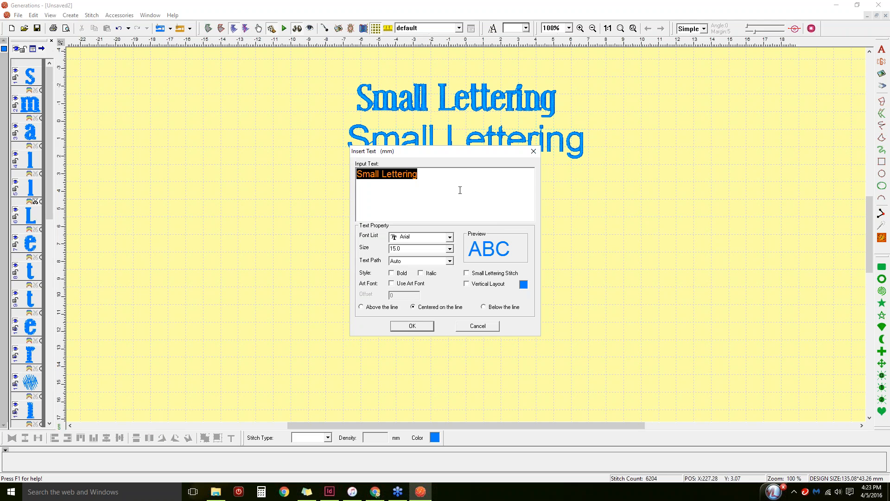
left_click(450, 249)
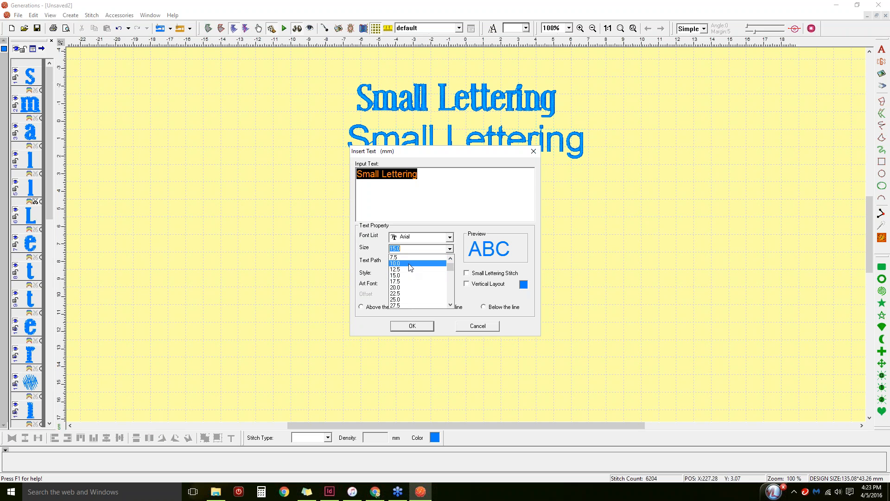
left_click(405, 263)
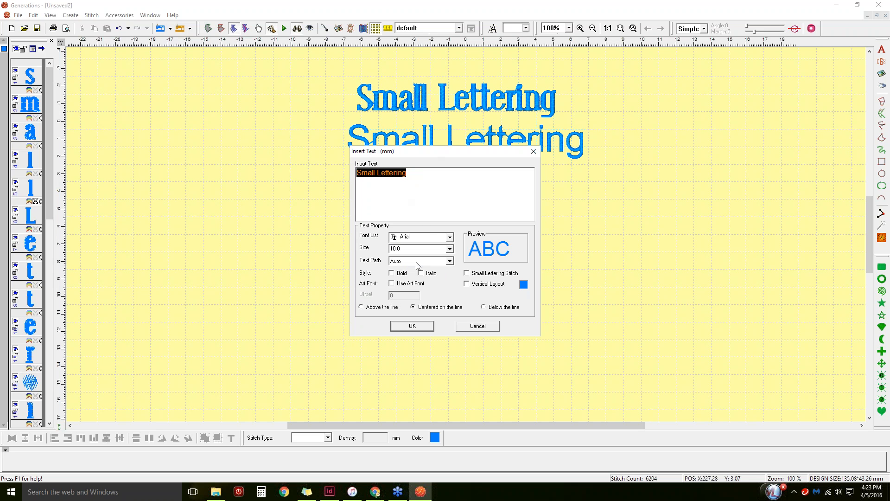
left_click(413, 327)
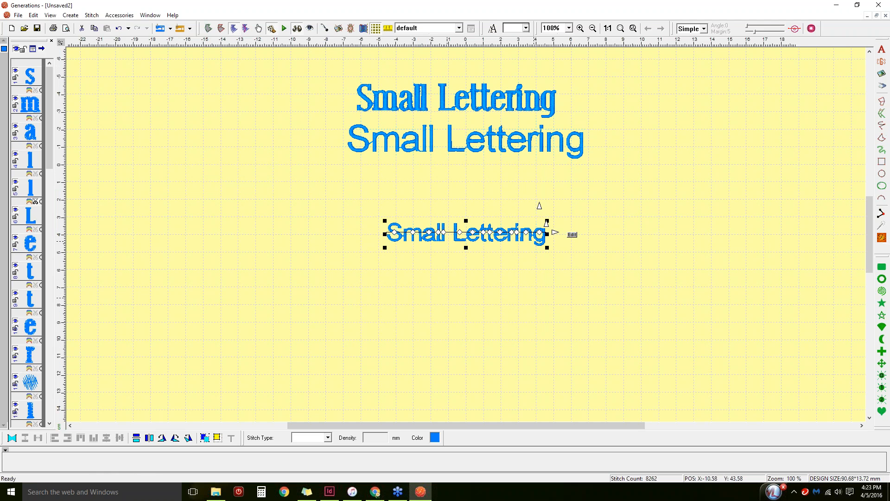
left_click_drag(445, 237, 436, 179)
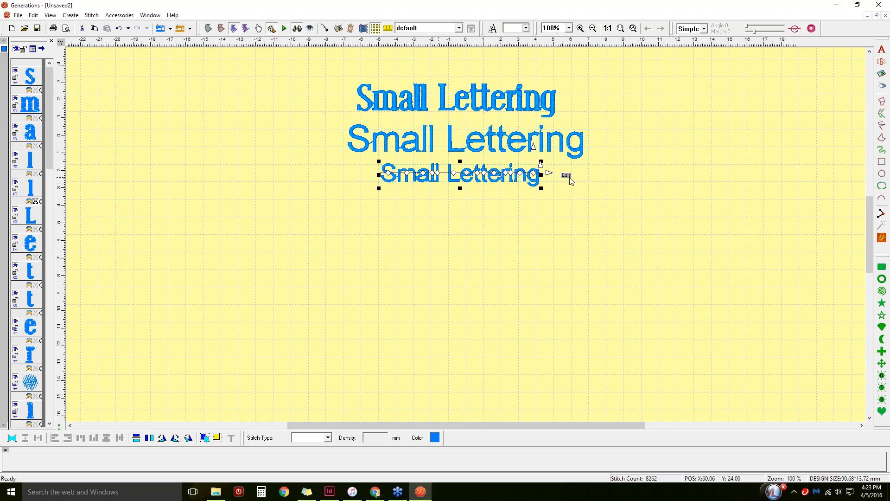
left_click_drag(510, 177, 511, 189)
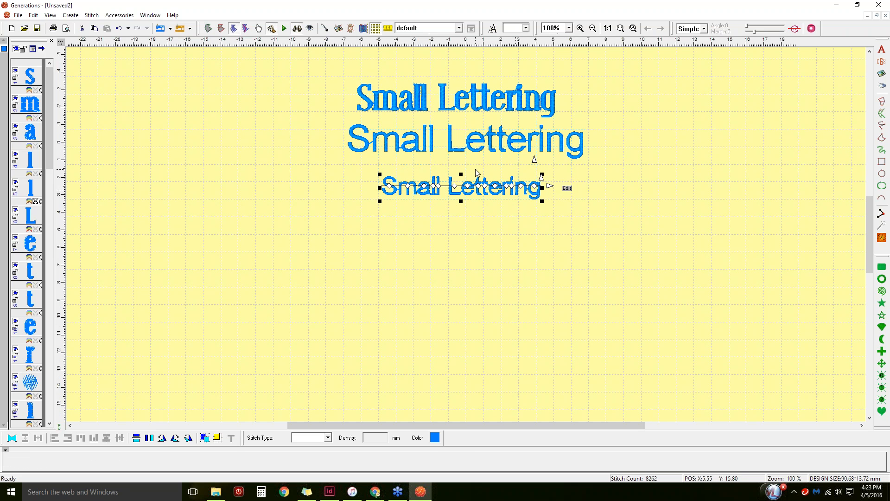
Change the size 10.0 lettering to bold placed above the line, and widen its letter spacing
left_click(567, 189)
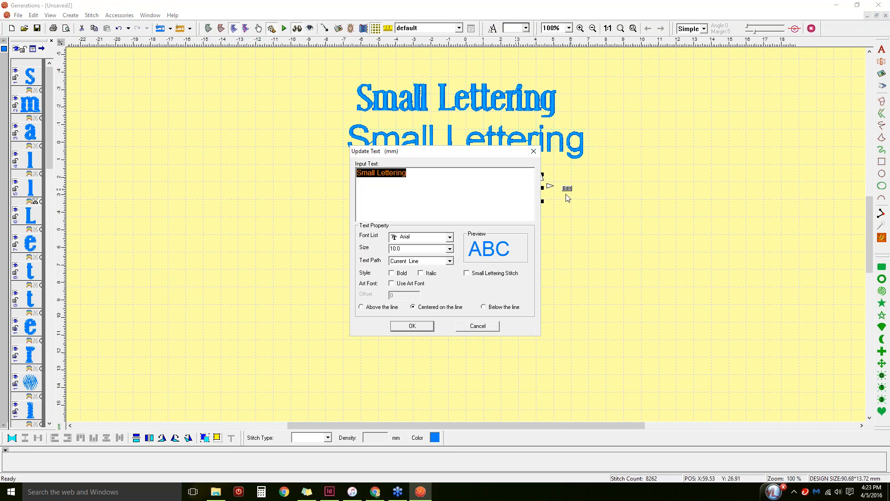
left_click(398, 274)
left_click(361, 307)
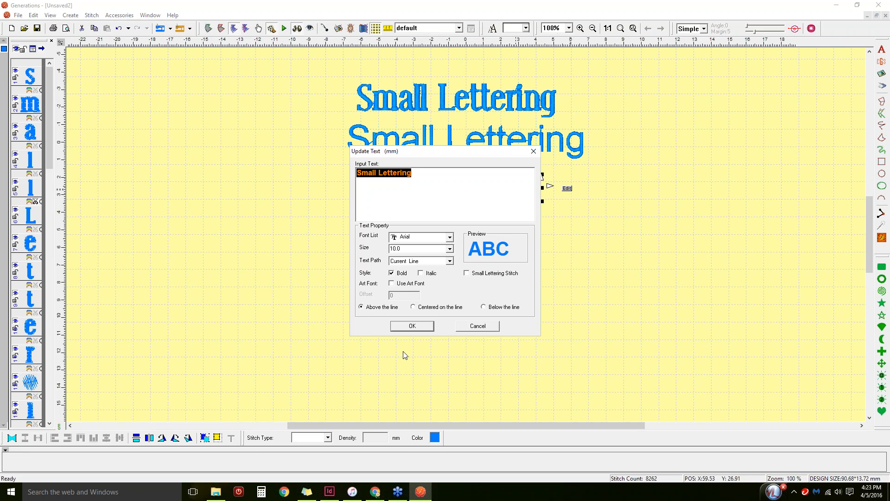
left_click(411, 326)
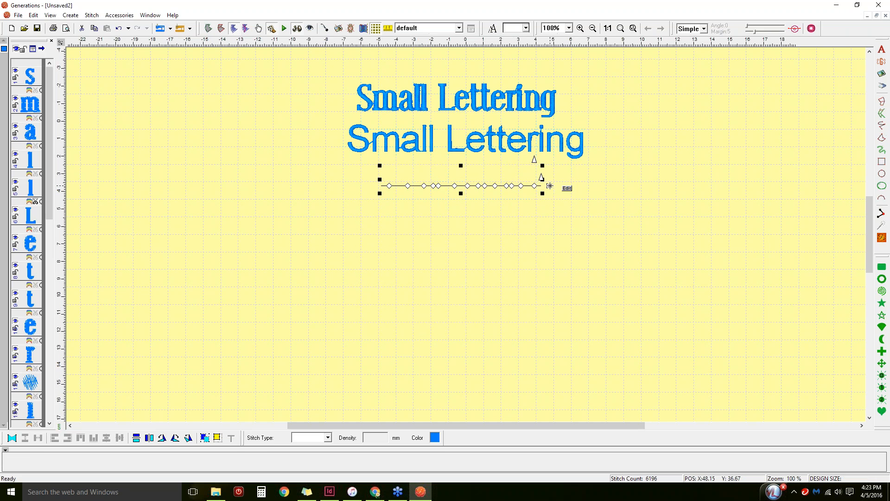
left_click_drag(551, 186, 553, 186)
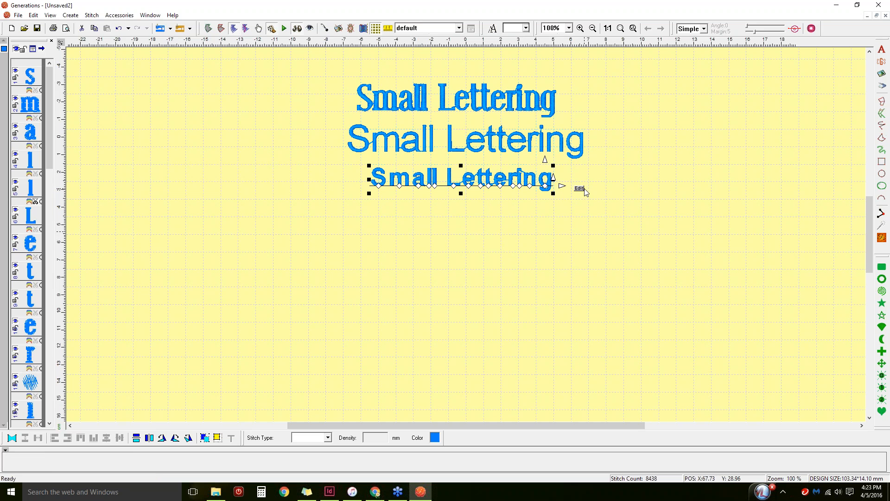
Insert a bold Arial "Small Lettering" text at size 5.0 with Small Lettering Stitch enabled, and generate its stitches
left_click(882, 50)
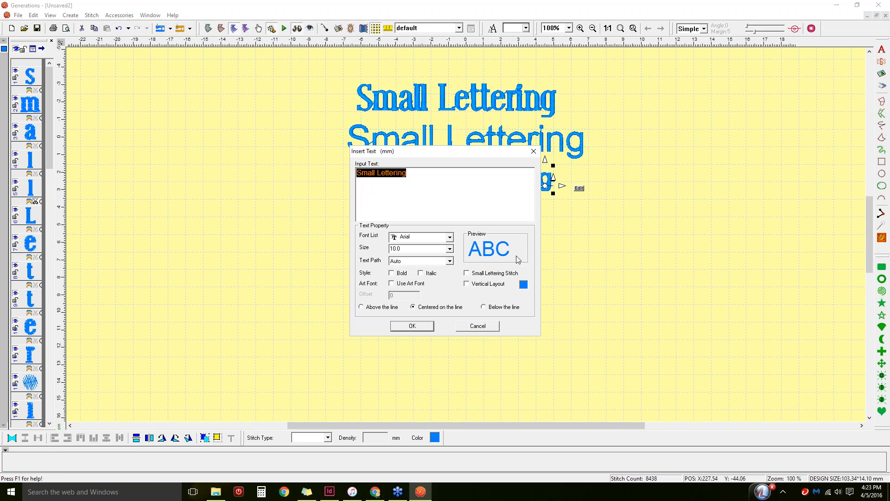
left_click(449, 249)
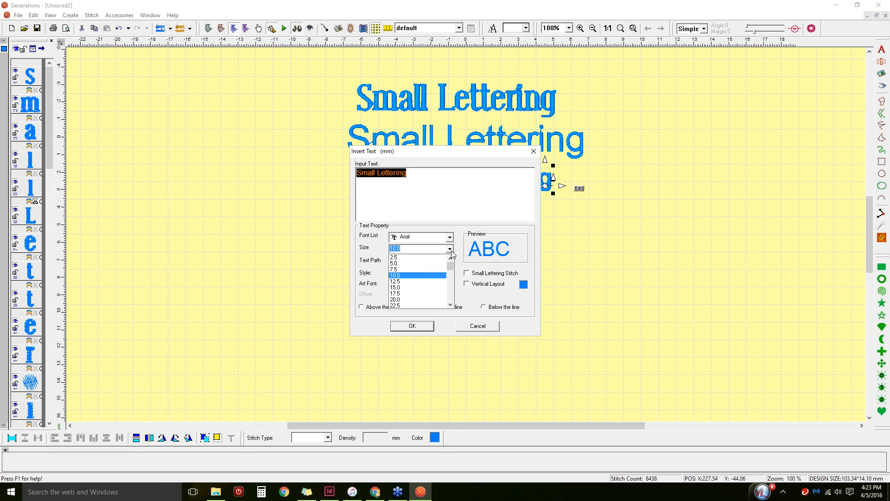
left_click(401, 263)
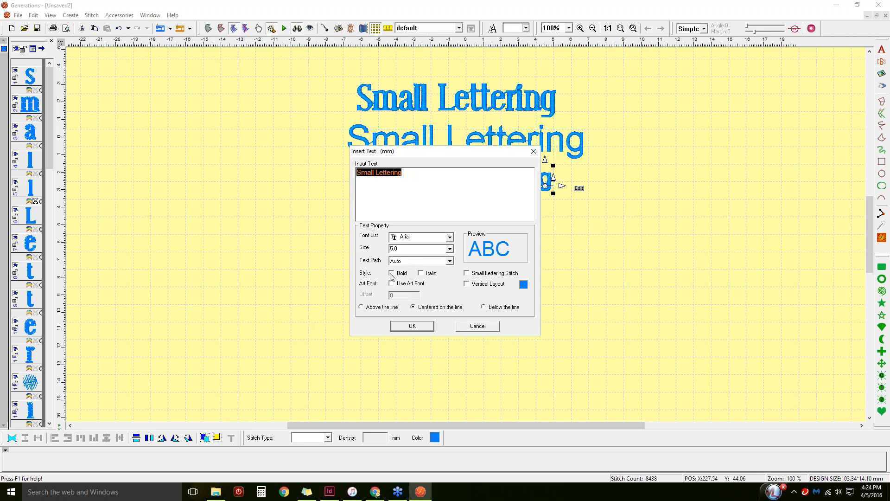
left_click(391, 273)
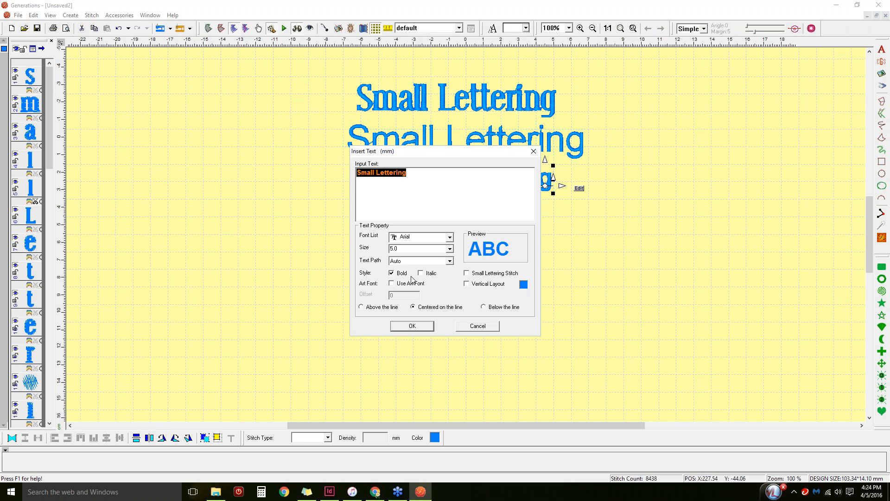
left_click(467, 273)
left_click(412, 327)
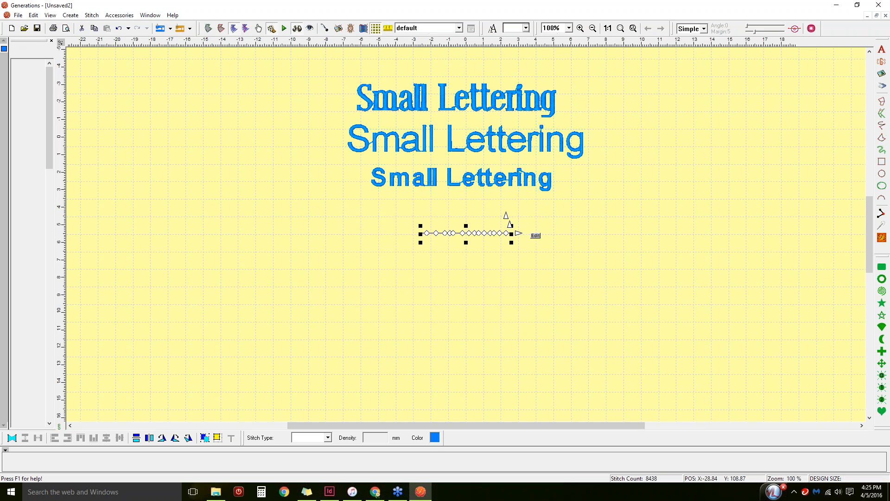
left_click(886, 239)
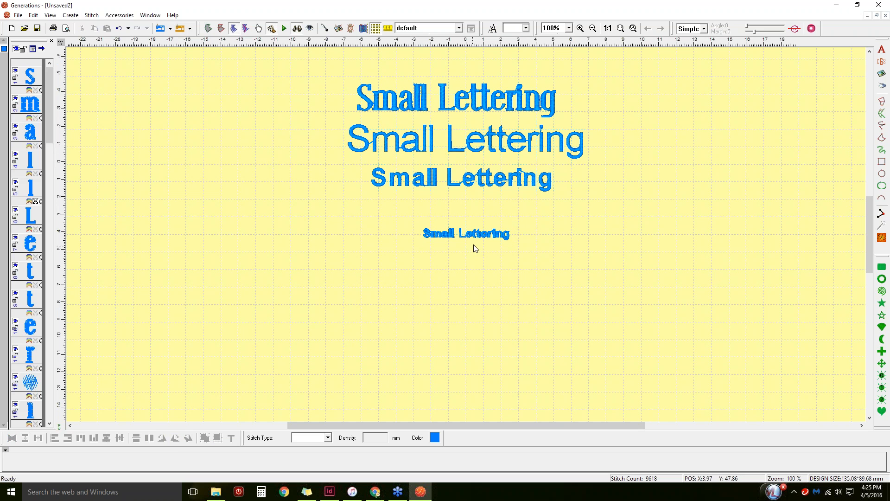
Widen the letter spacing of the size 5.0 lettering, regenerate its stitches and move it directly beneath the bold size 10.0 line
left_click(496, 238)
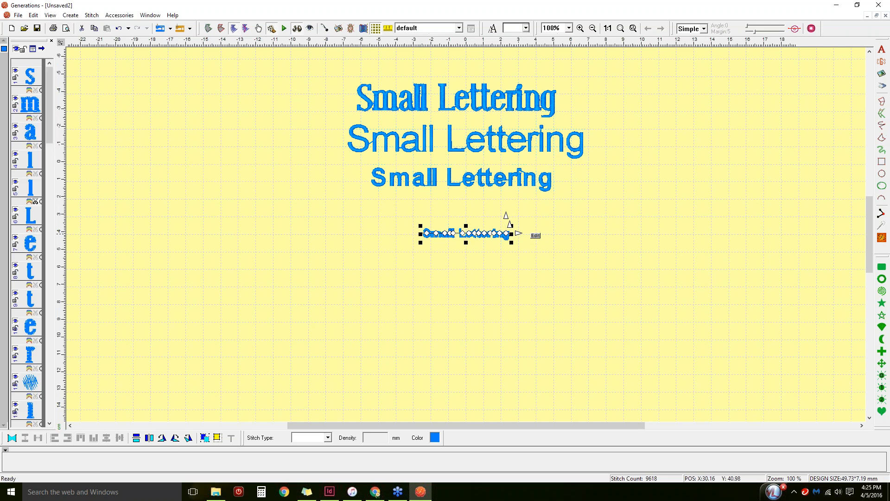
left_click(793, 222)
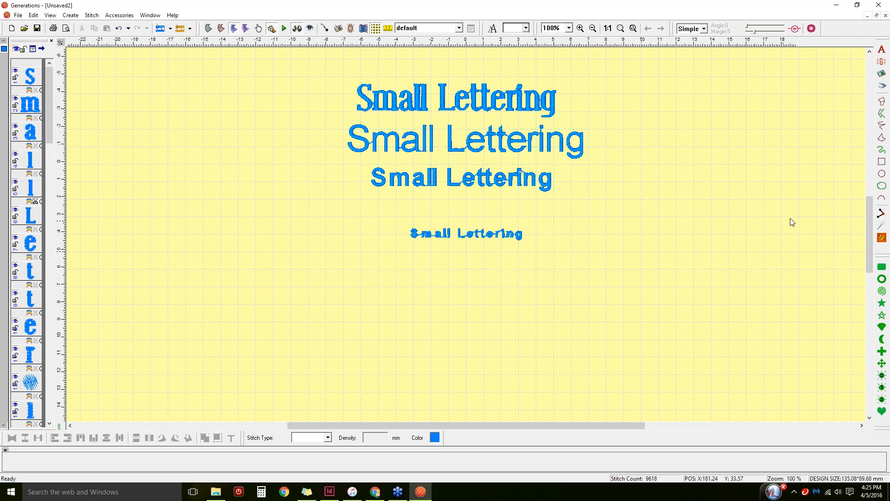
left_click(881, 237)
left_click_drag(434, 235, 434, 198)
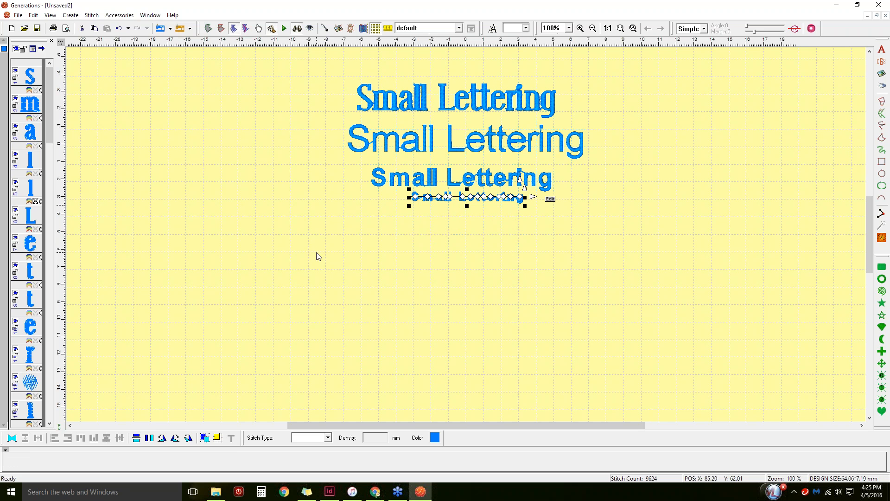
Show the Building Block Bar
left_click(52, 18)
mouse_move(59, 27)
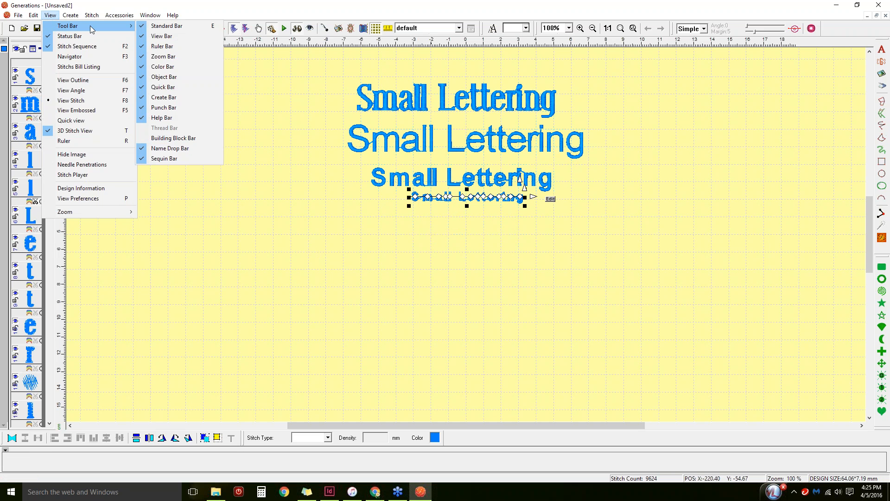
left_click(172, 138)
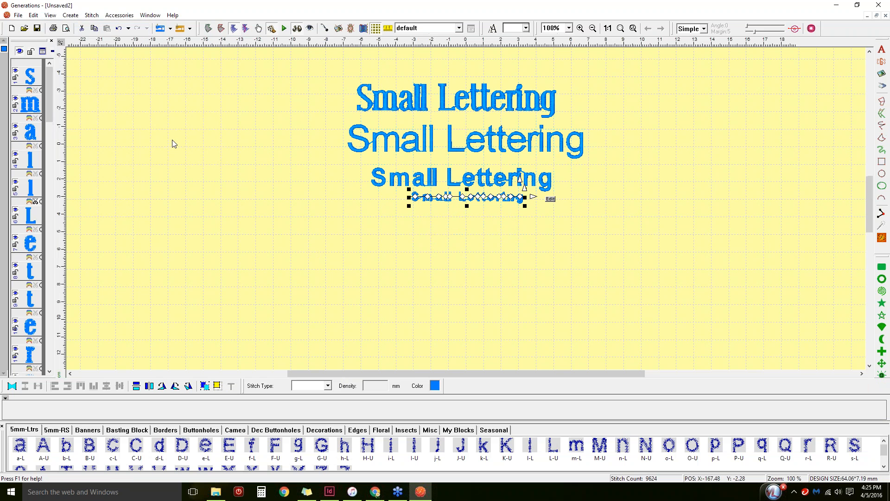
Place the uppercase A, lowercase b and lowercase e from the 5mm-Ltrs blocks side by side in an empty area of the design
left_click_drag(48, 446, 126, 218)
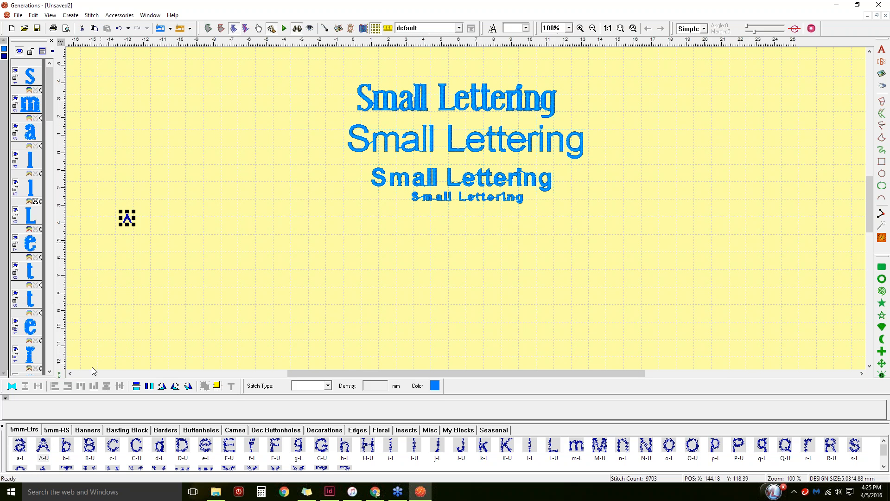
left_click_drag(64, 443, 140, 221)
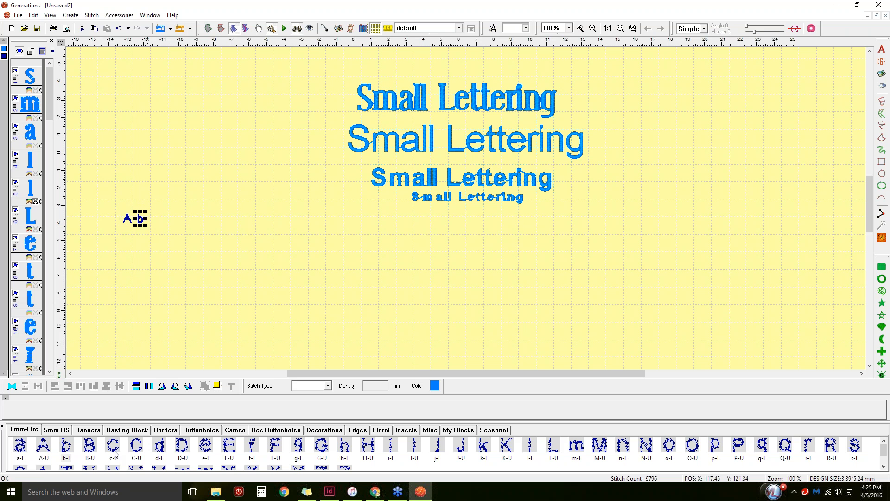
left_click(204, 448)
left_click_drag(205, 445, 154, 217)
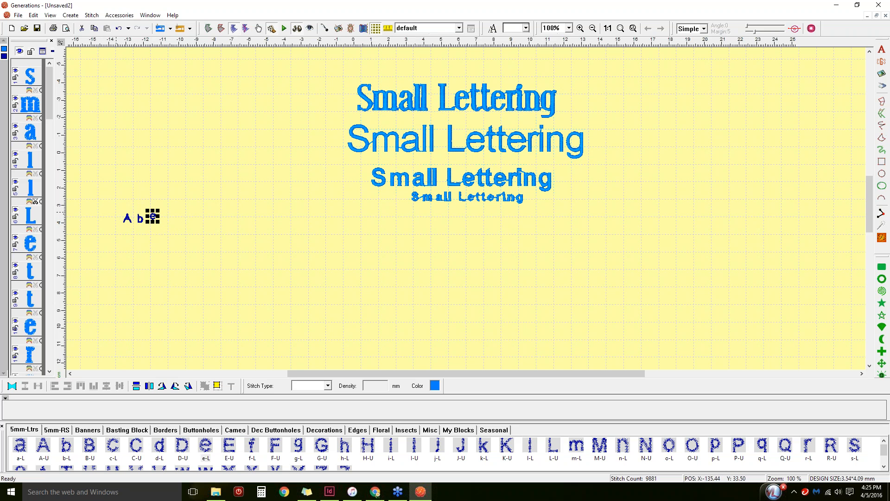
Align the A, b and e building-block letters along their bottom edges
left_click_drag(111, 200, 177, 250)
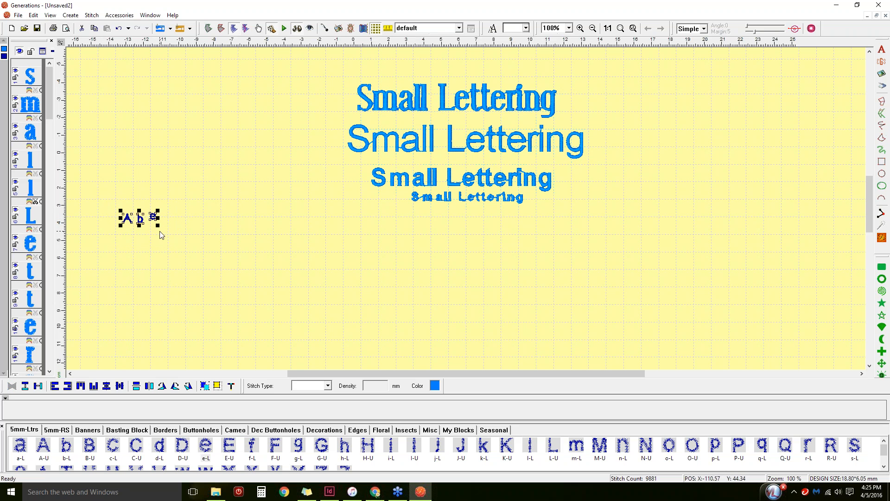
left_click(94, 385)
left_click(158, 228)
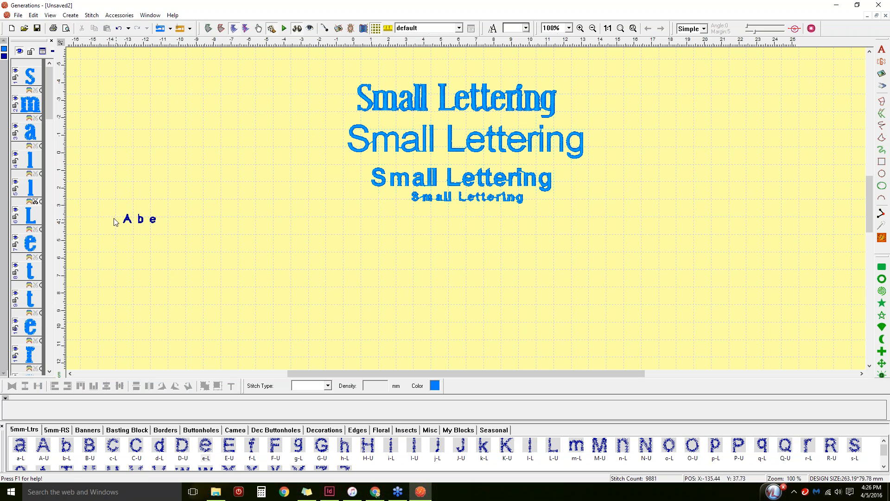
Super Align the three block letters above a line path drawn just beneath the size 5.0 lettering
left_click_drag(113, 206, 186, 256)
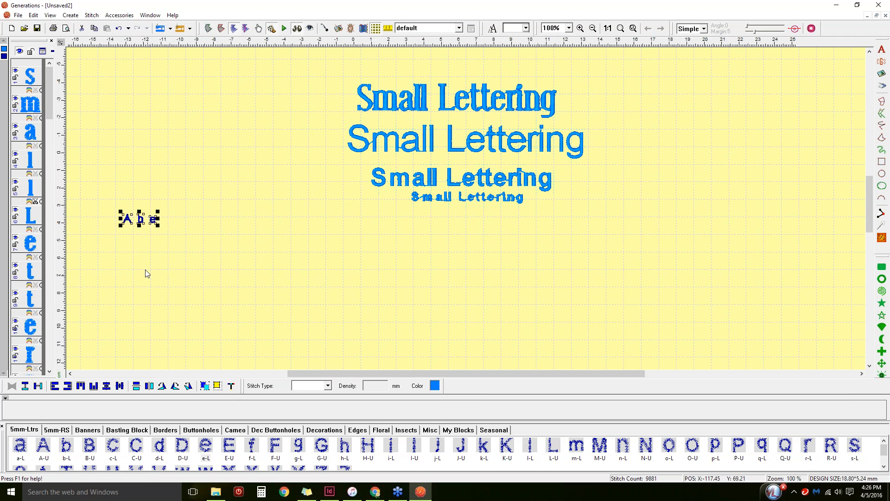
left_click(231, 386)
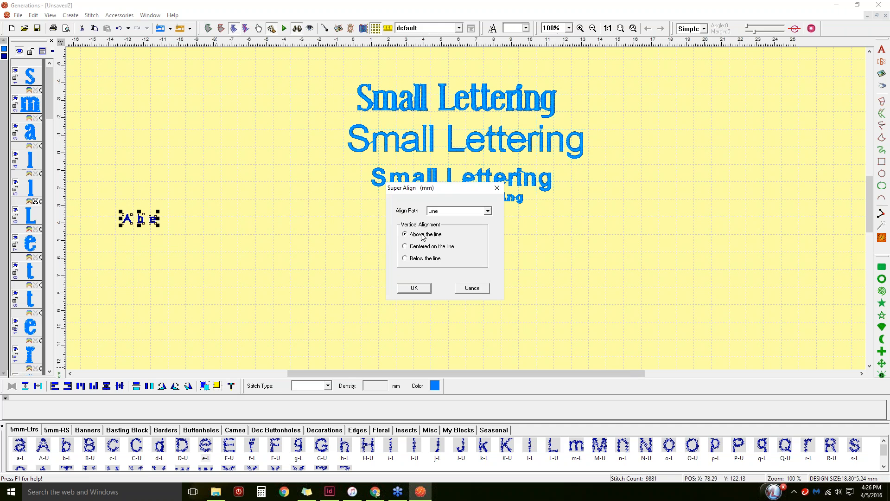
left_click(414, 291)
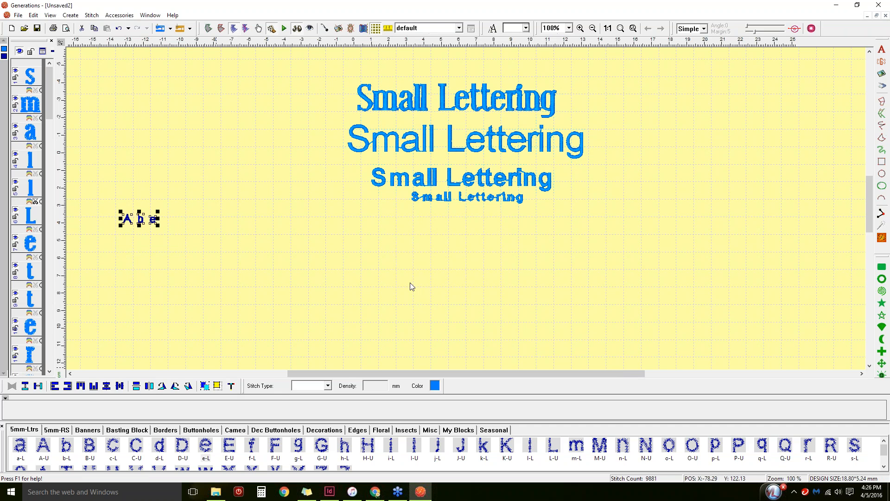
left_click(412, 209)
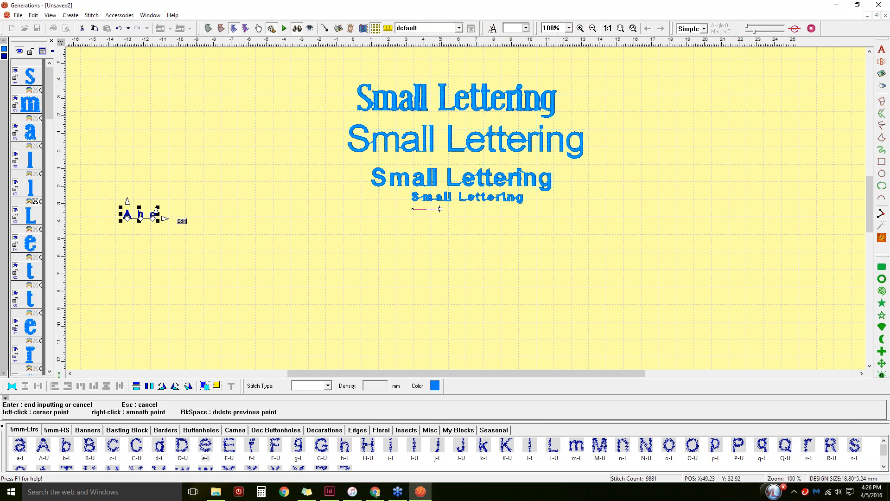
key("Return")
left_click(442, 266)
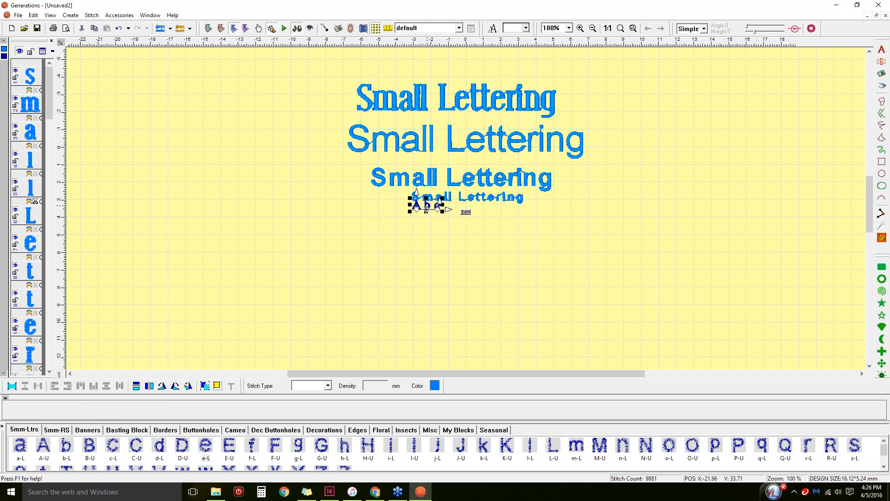
left_click(485, 220)
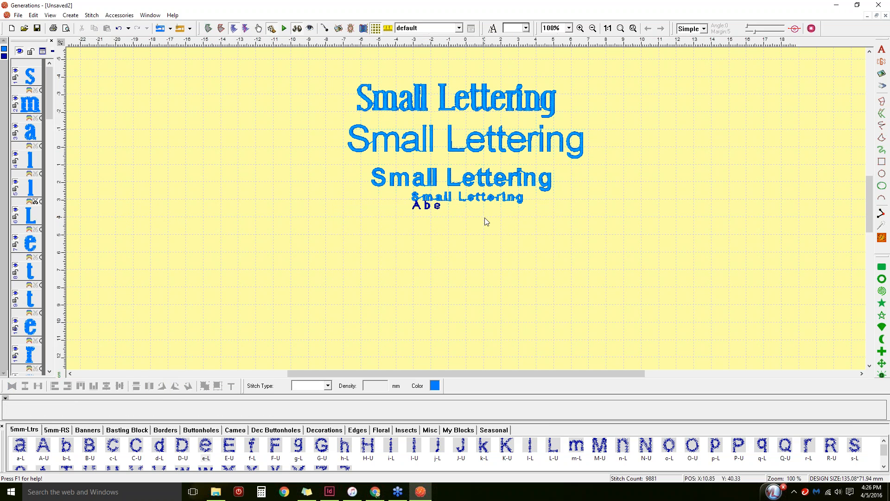
Move the aligned A, b and e block letters to the empty area beside the Small Lettering lines
left_click(422, 203)
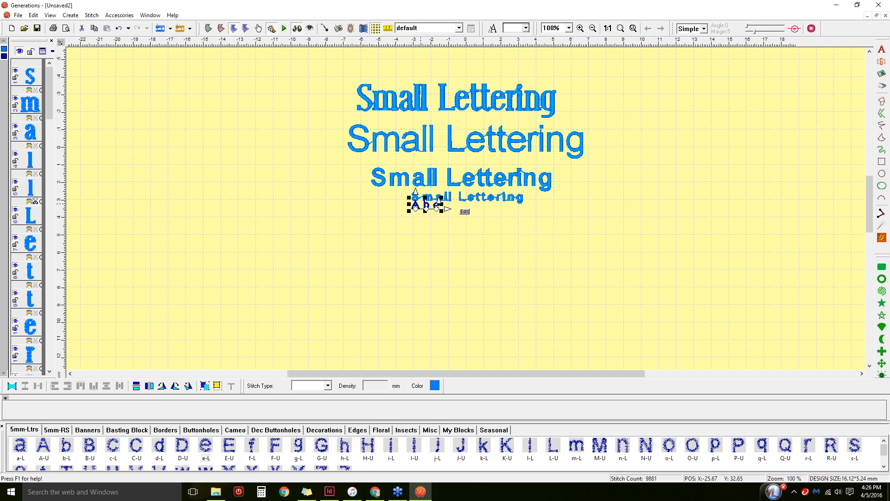
left_click_drag(444, 208, 227, 132)
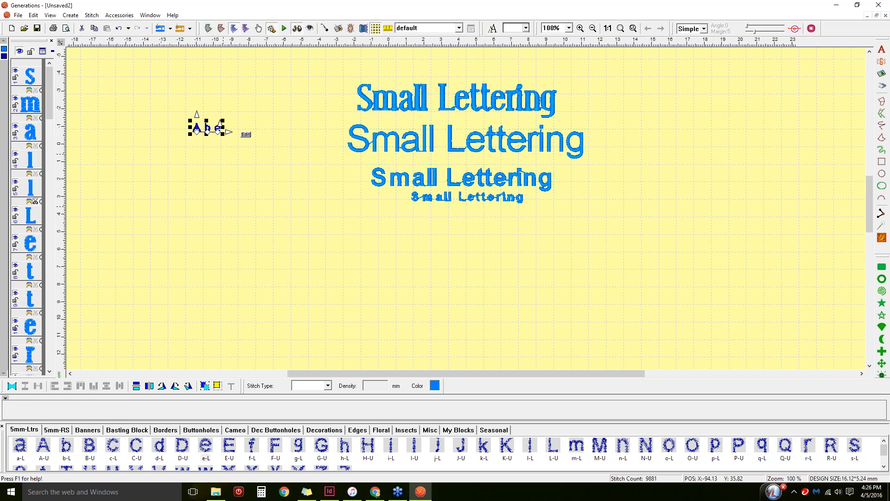
left_click(220, 182)
Reopen the Super Align settings of the A, b and e letters and review the available align path types
left_click(212, 128)
left_click(244, 135)
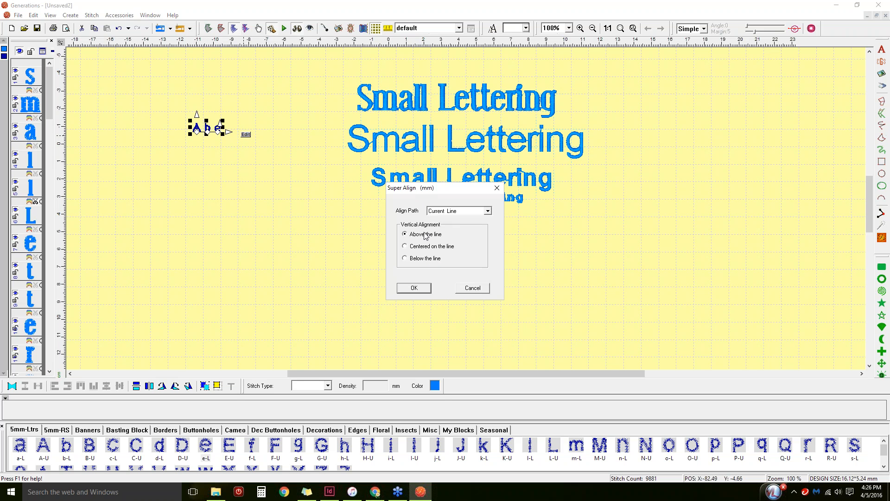
left_click(448, 215)
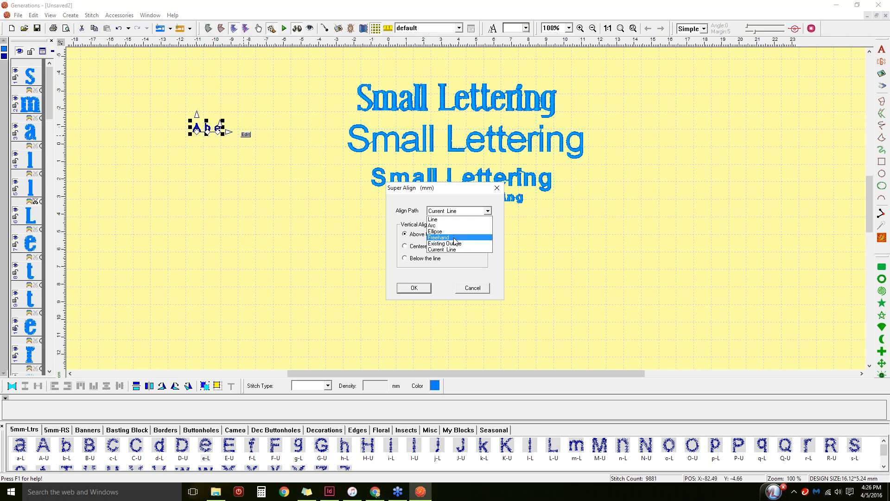
left_click(419, 268)
left_click(427, 297)
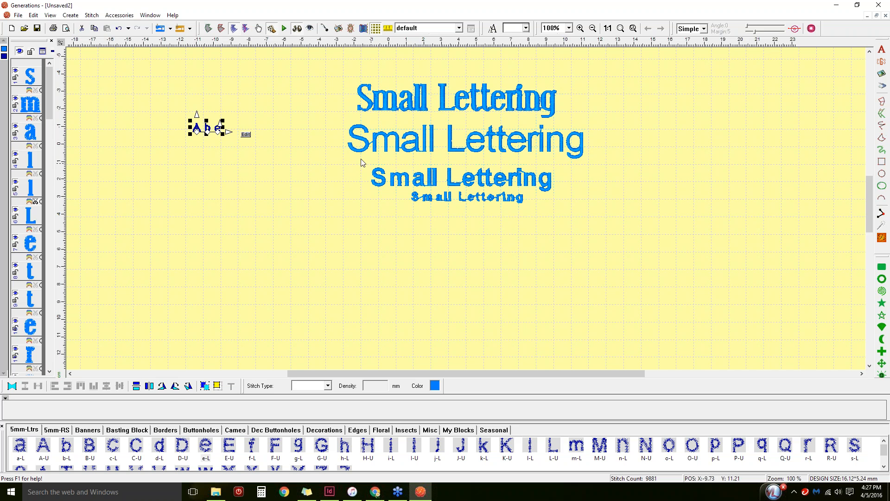
left_click(234, 148)
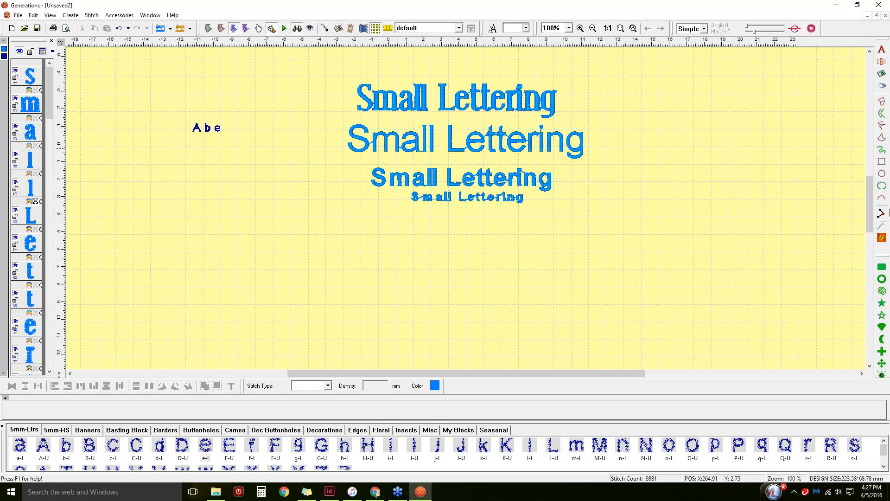
left_click(887, 432)
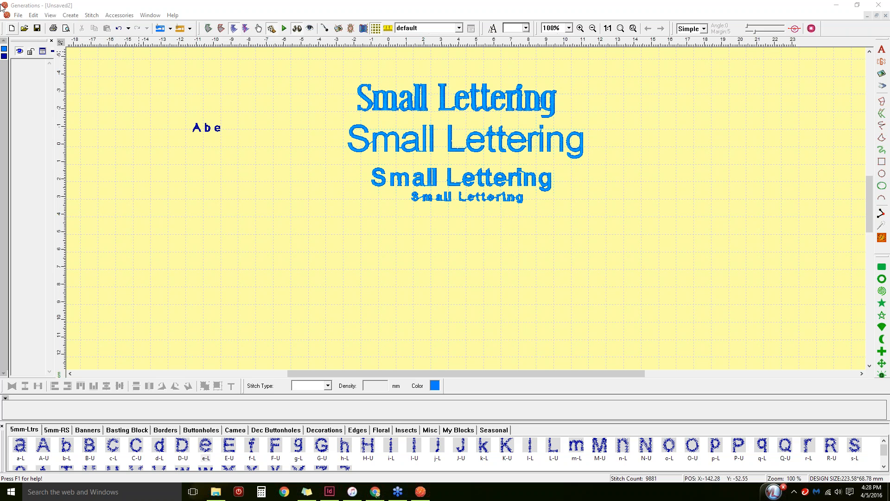
Create a new blank design and start inserting text with the size set to 25.0
left_click(12, 28)
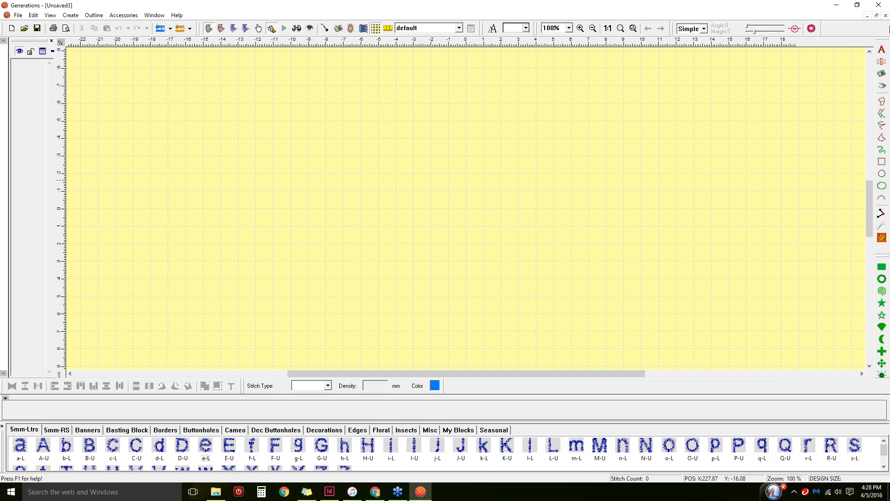
left_click(882, 49)
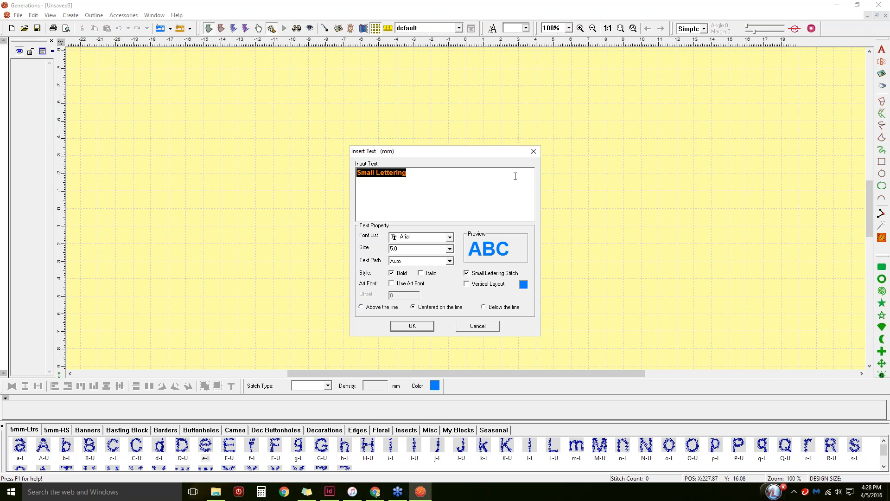
left_click(449, 249)
scroll(421, 260, "up", 1)
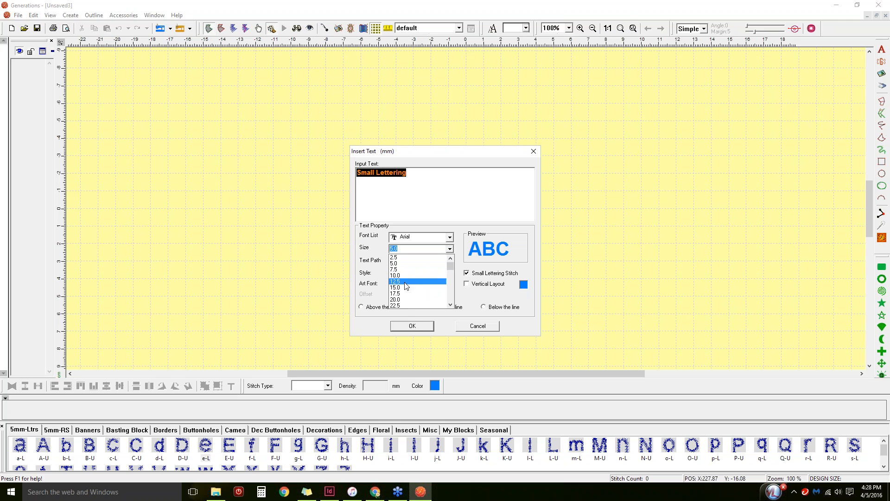
scroll(415, 291, "down", 2)
scroll(416, 291, "up", 2)
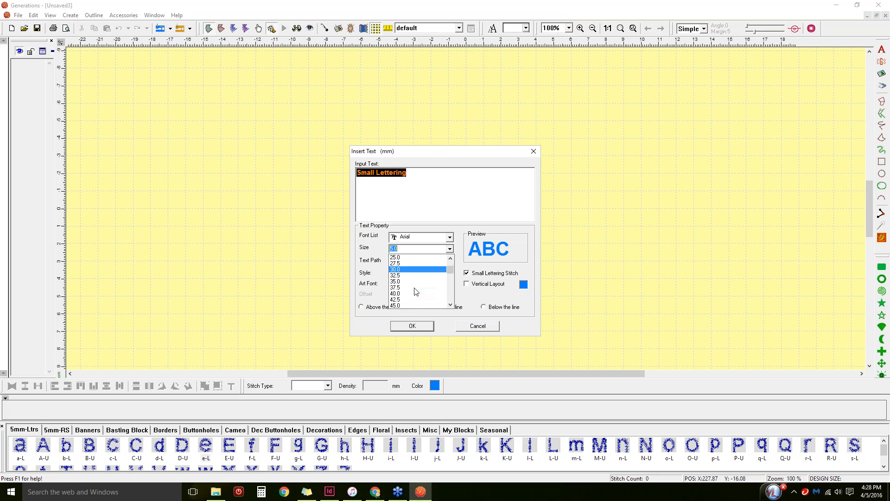
left_click(402, 262)
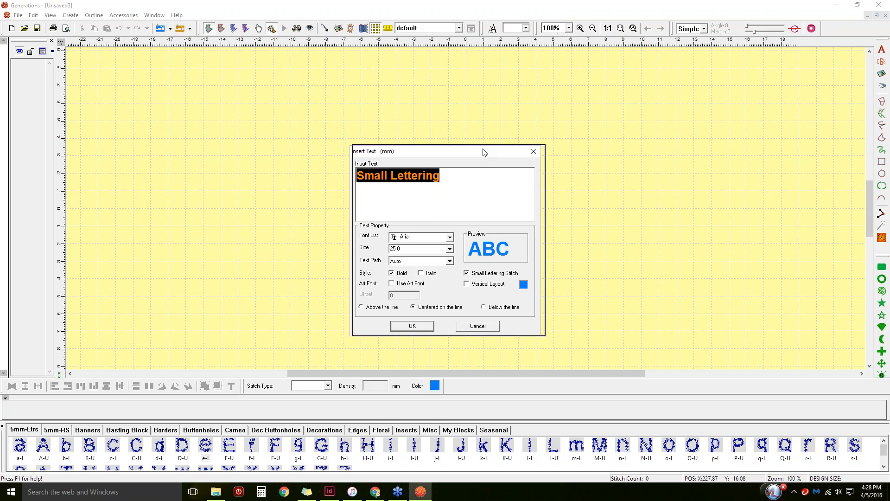
left_click_drag(483, 149, 547, 136)
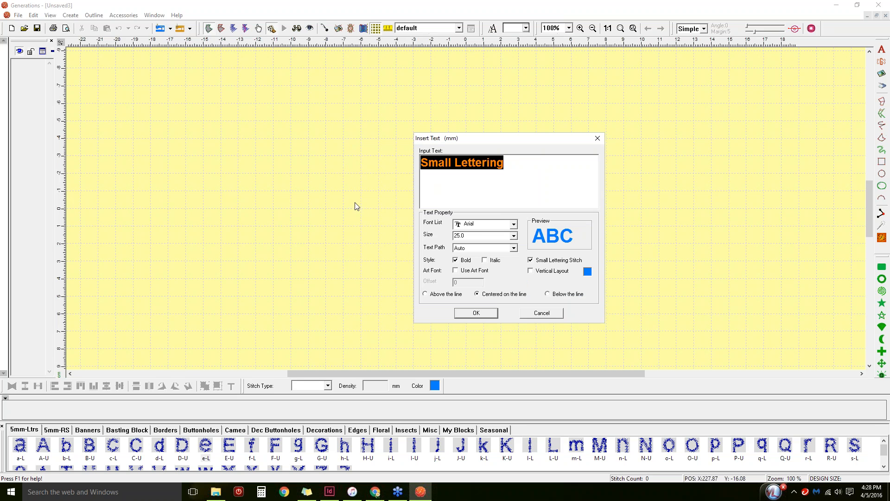
Replace the input text with CHEER and set its size to 25.0
type("CHEER")
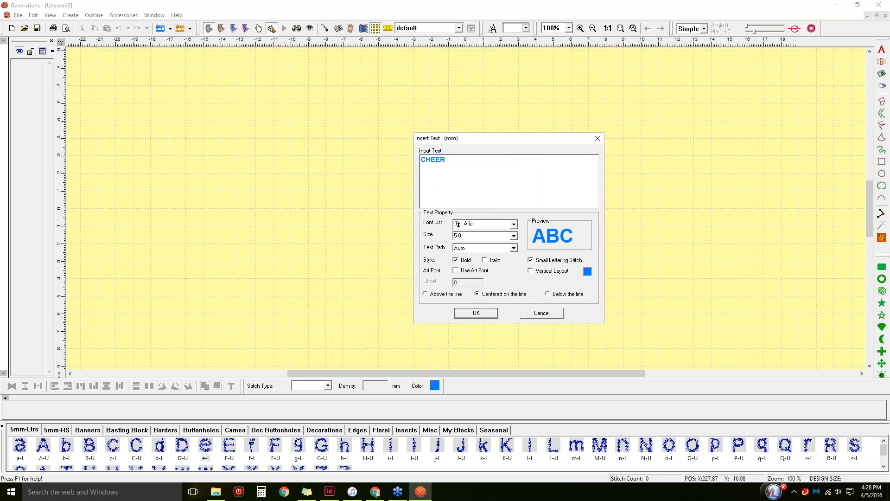
double_click(457, 159)
left_click(514, 236)
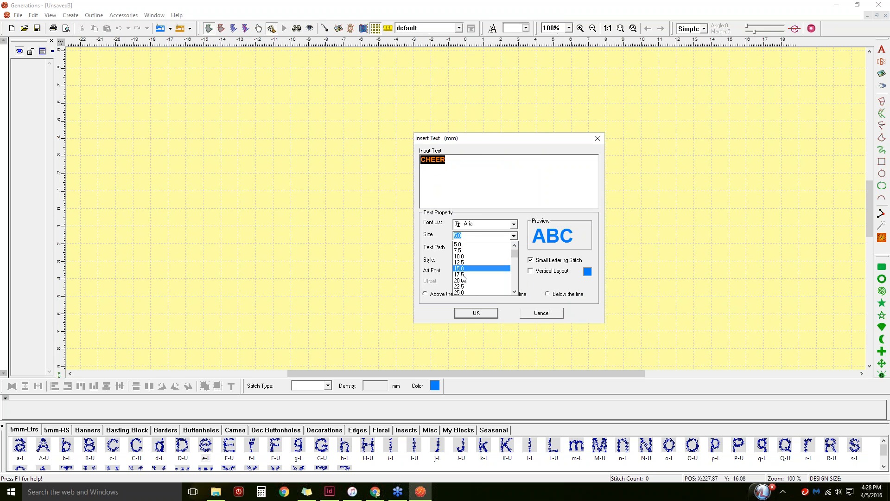
left_click(462, 293)
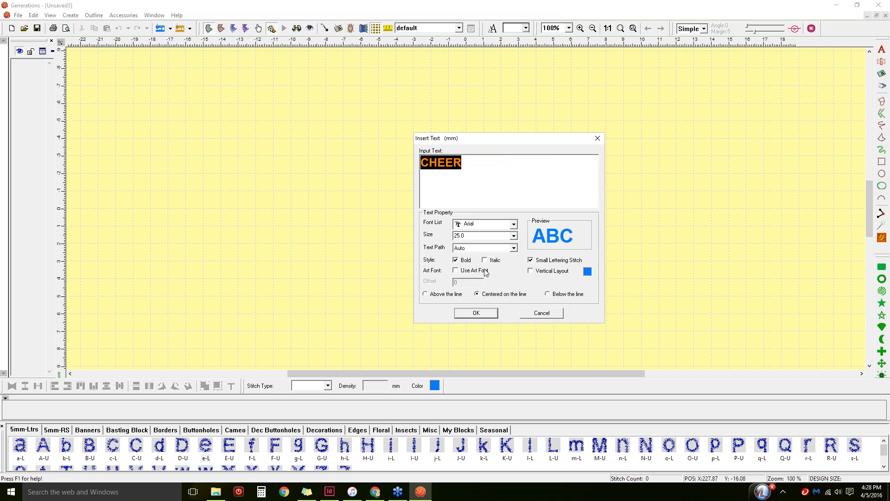
Turn off Bold and Small Lettering Stitch for the CHEER text and enable the art font option
left_click(461, 261)
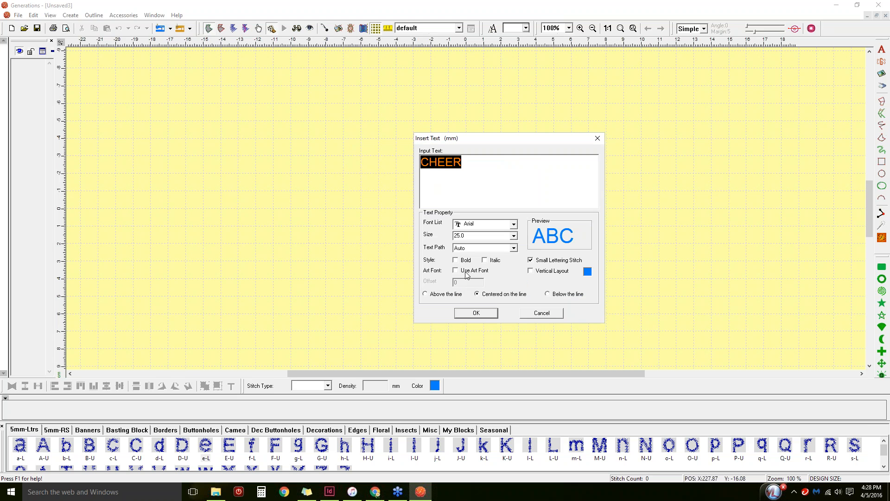
left_click(540, 261)
left_click(474, 271)
left_click_drag(524, 157, 557, 93)
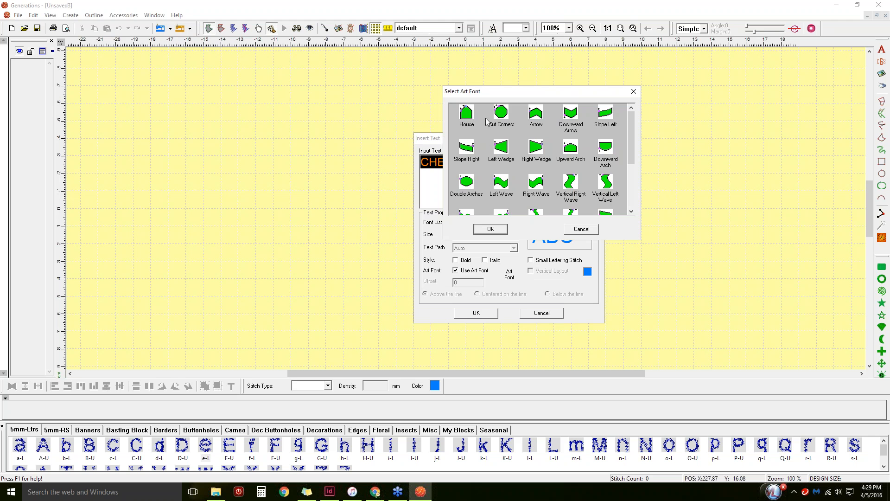
Insert the CHEER text with the Left Wedge art font and generate its stitches
left_click(503, 148)
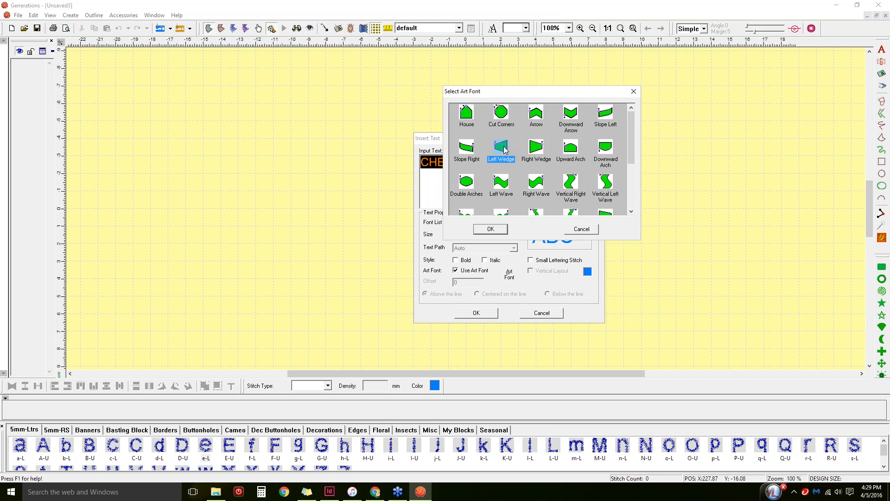
left_click(491, 229)
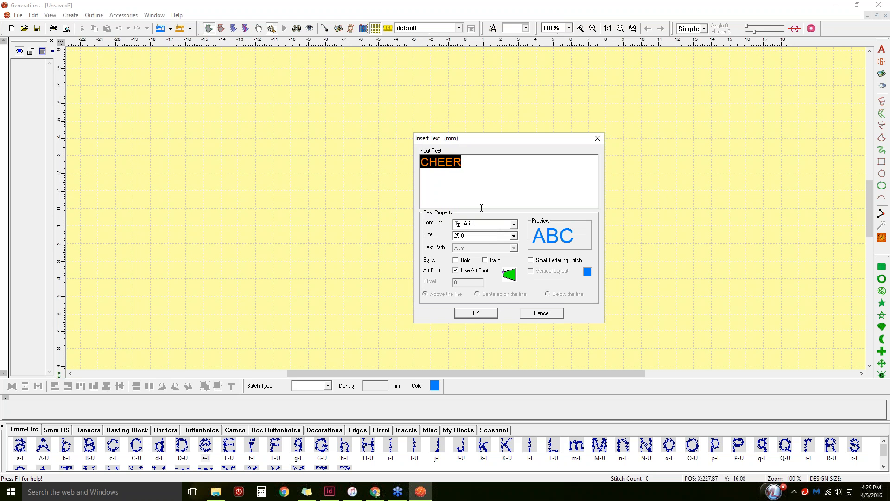
left_click(476, 313)
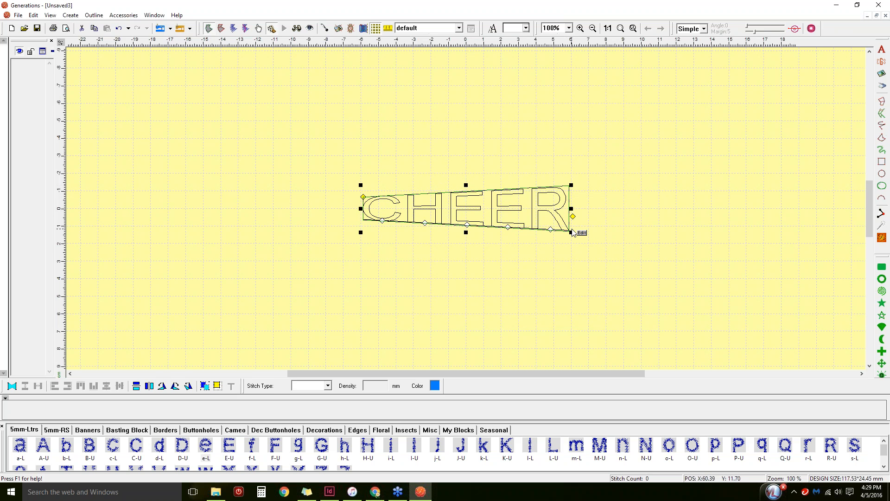
left_click(881, 237)
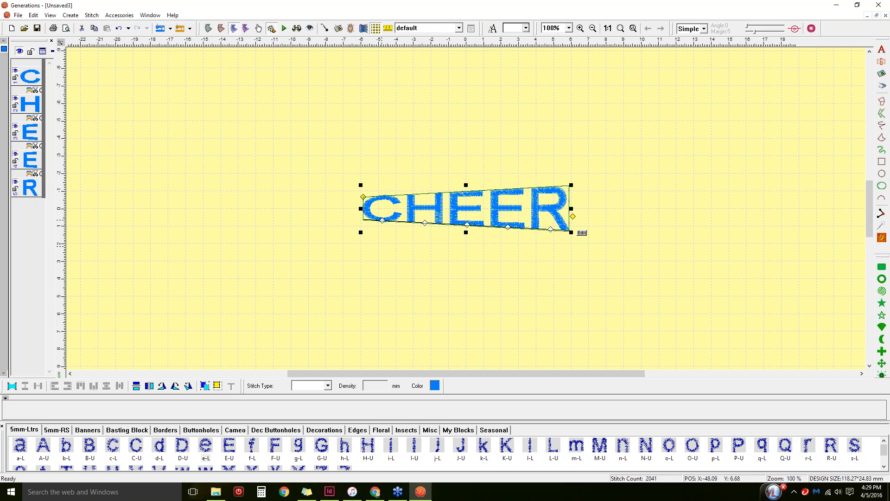
Shift the letter C slightly closer to the H and regenerate the stitches
left_click(425, 223)
left_click_drag(382, 221, 388, 227)
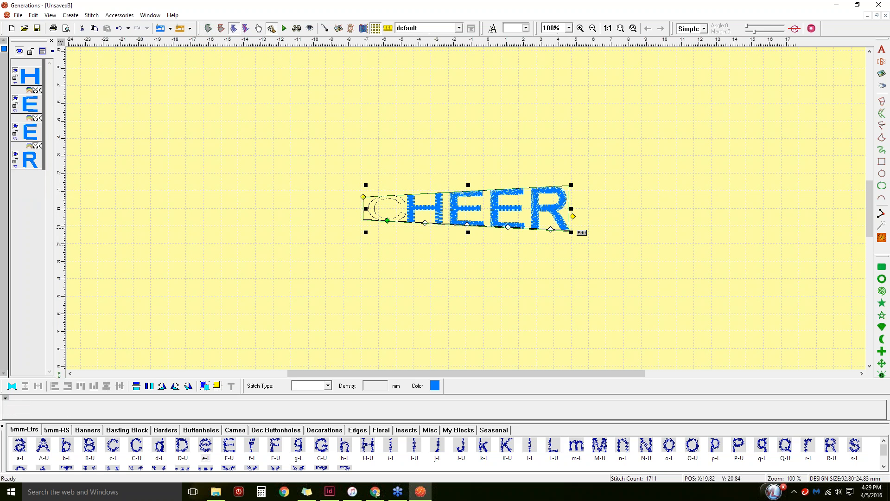
left_click(882, 237)
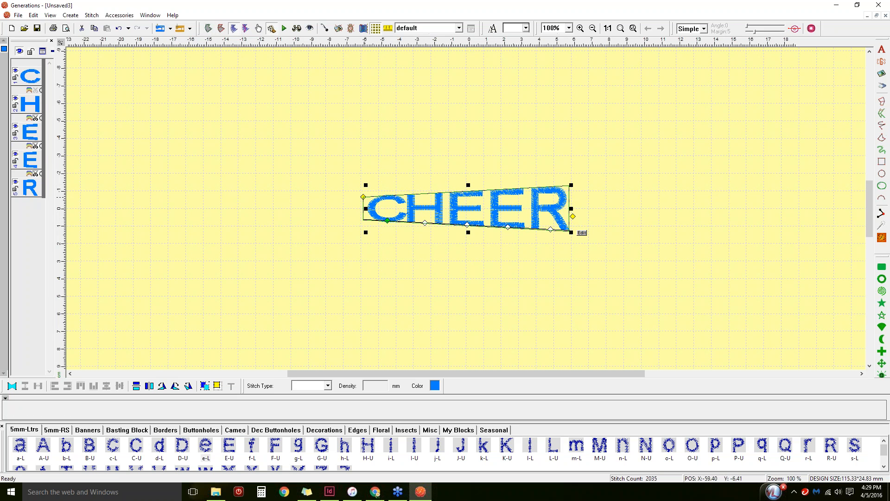
Try reshaping the CHEER wedge by evening out its height, restoring the taper and tightening the letter spacing
mouse_move(363, 197)
left_mouse_down()
mouse_move(362, 209)
mouse_move(360, 181)
left_mouse_up()
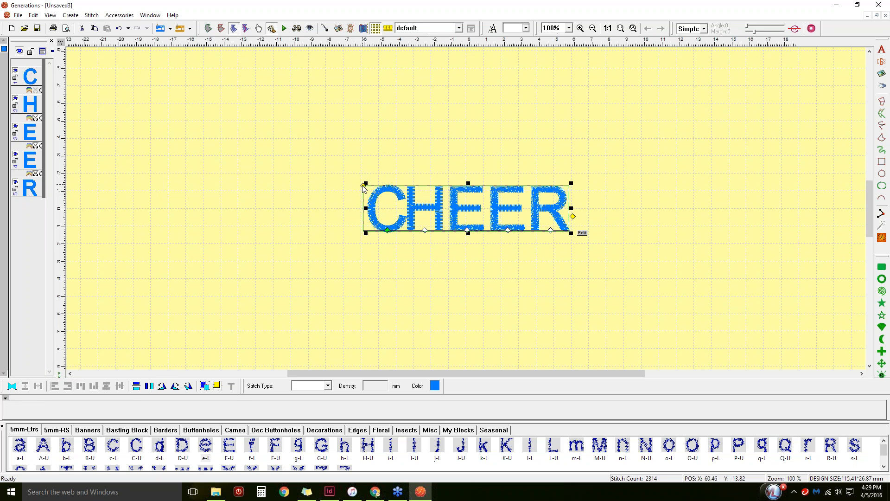
left_click_drag(363, 185, 362, 198)
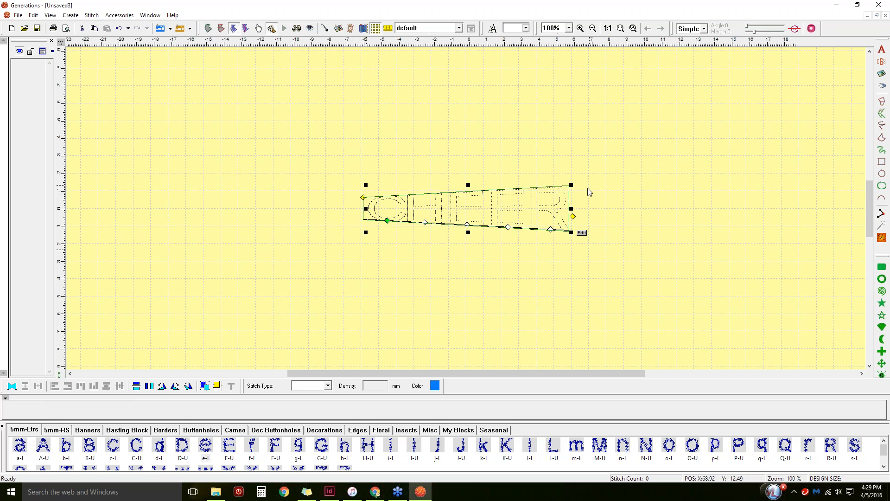
left_click_drag(573, 216, 543, 227)
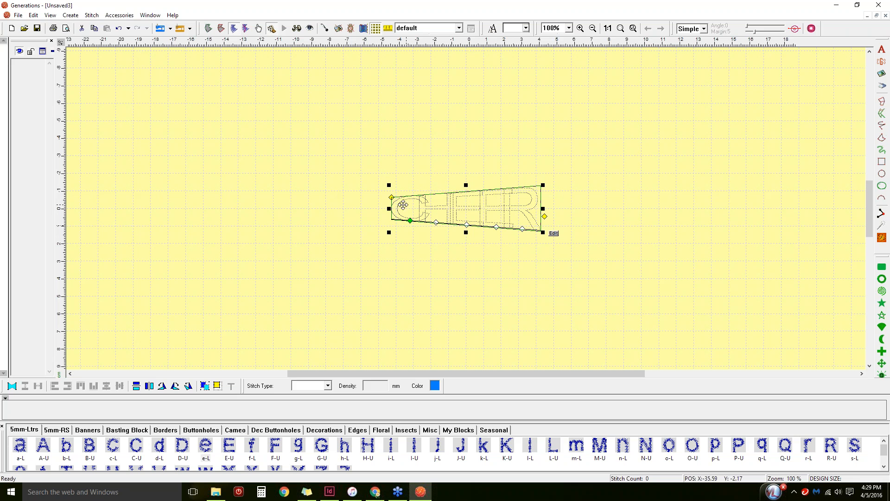
Widen the CHEER letter spacing, taper the narrow end at the C more strongly, and regenerate the stitches
left_click_drag(545, 216, 579, 216)
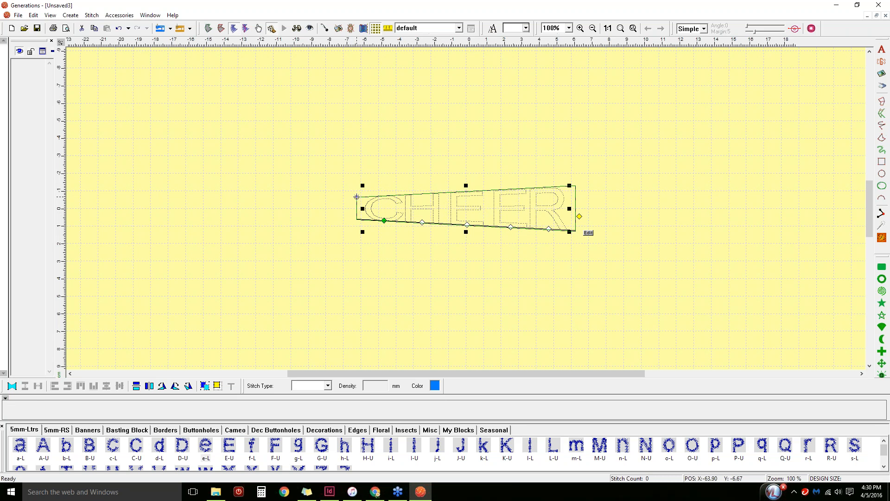
left_click_drag(356, 197, 357, 201)
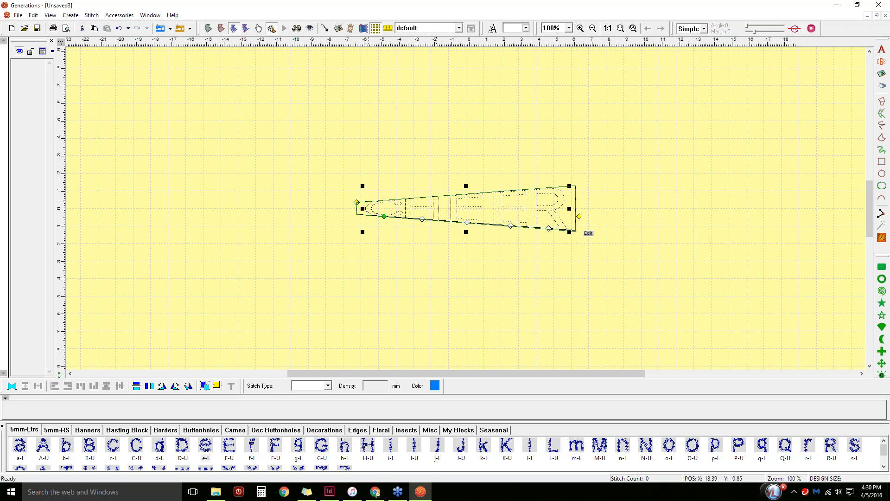
left_click(880, 238)
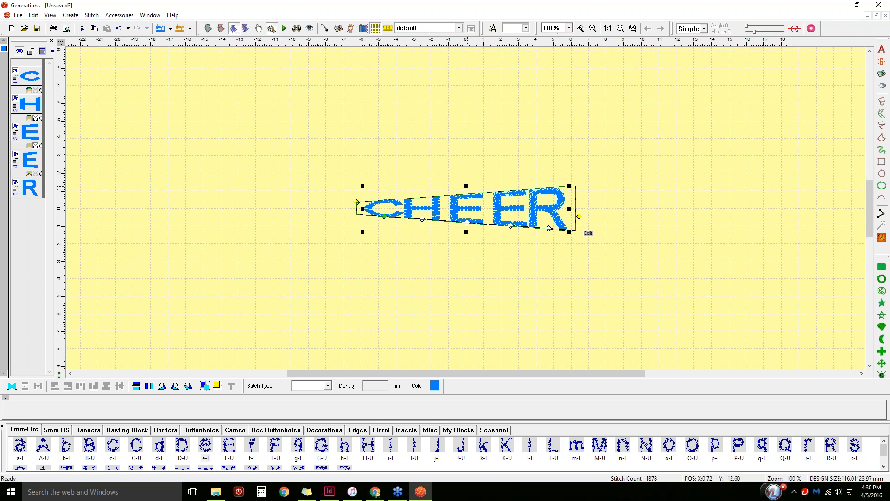
Stretch the CHEER wedge upward to about 68 mm tall and regenerate its stitches
left_click_drag(466, 185, 461, 113)
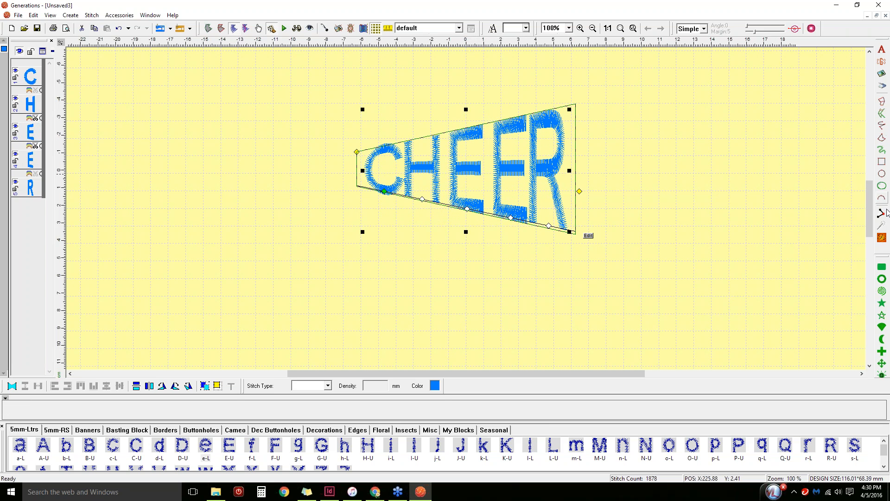
left_click(882, 237)
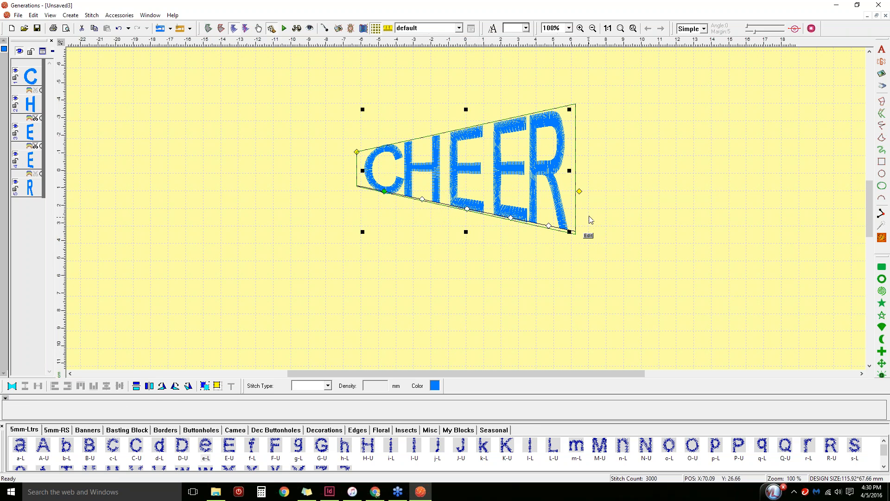
Delete the CHEER lettering and start a new text object using the Upward Echelon art font
key("Delete")
left_click(882, 50)
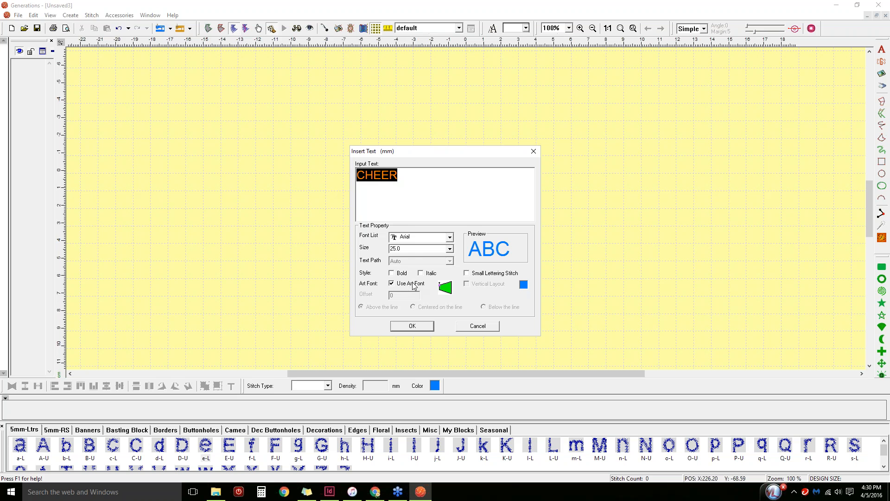
left_click(445, 287)
left_click_drag(466, 173, 611, 88)
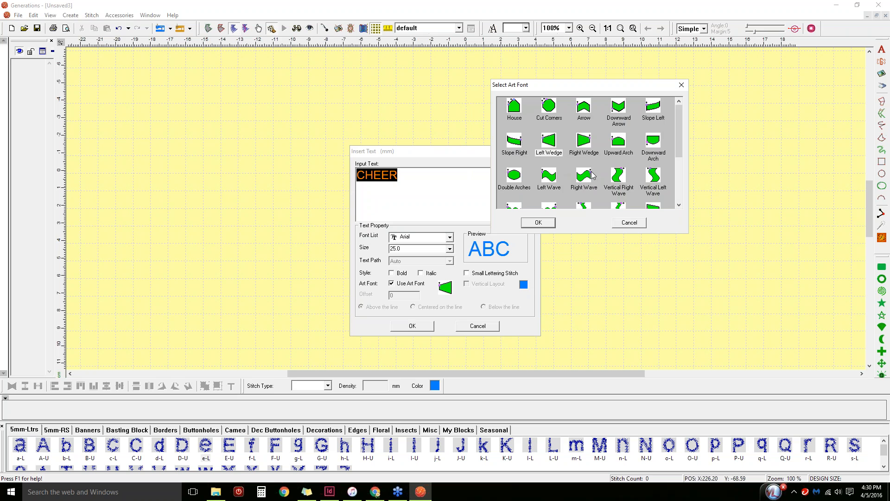
left_click_drag(678, 144, 680, 187)
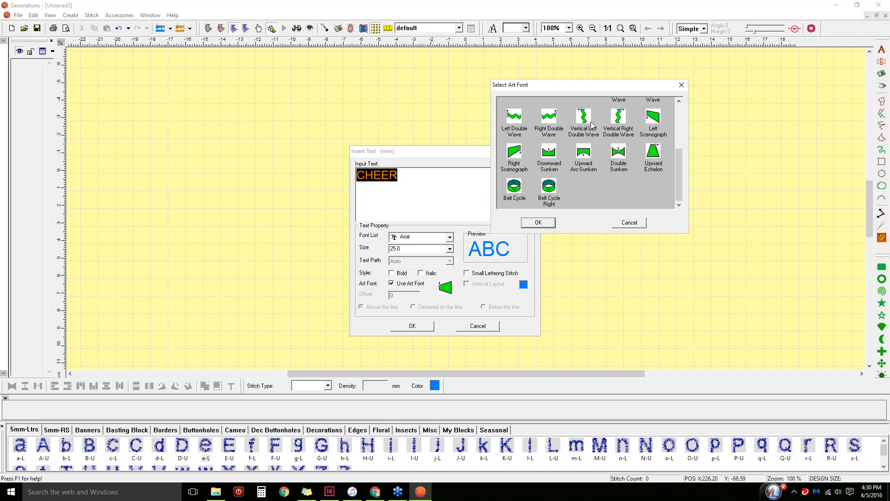
left_click(655, 153)
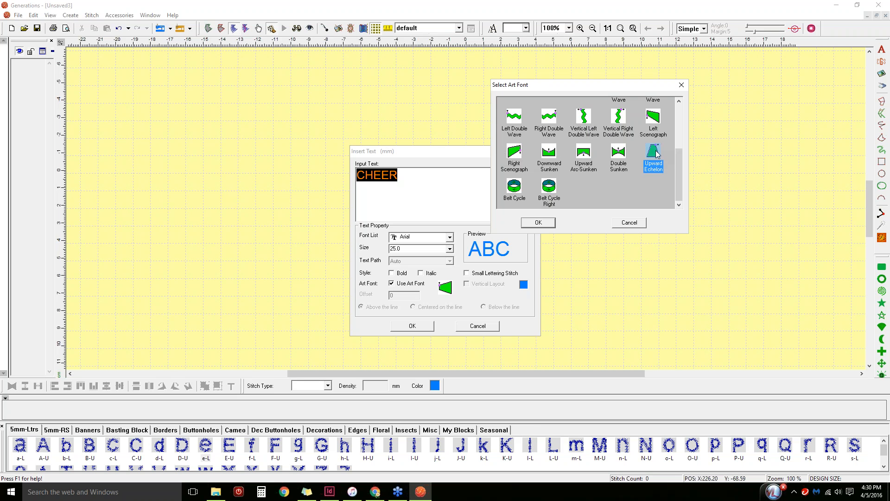
left_click(539, 223)
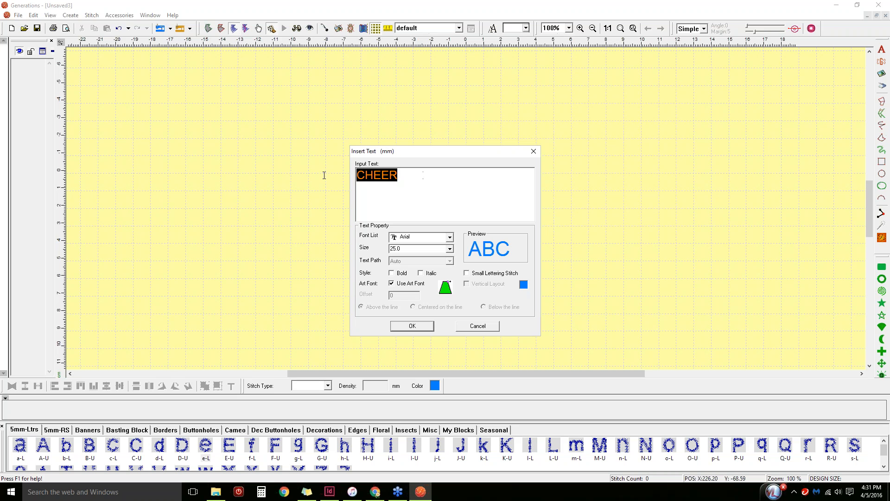
Enter the text "In a land far far away there was a fantastic software", with GENERATIONS on its own line
type("In a land far far the")
key("BackSpace")
key("BackSpace")
key("BackSpace")
key("BackSpace")
type("away")
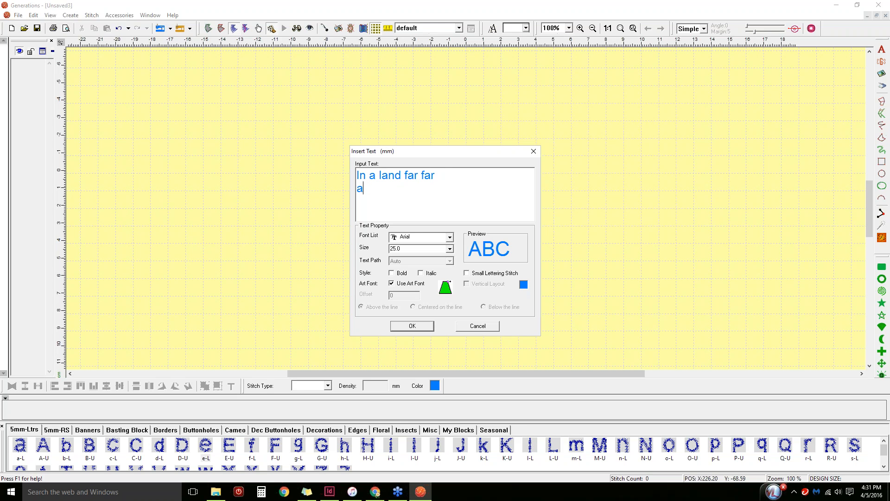
type(" there was a fant")
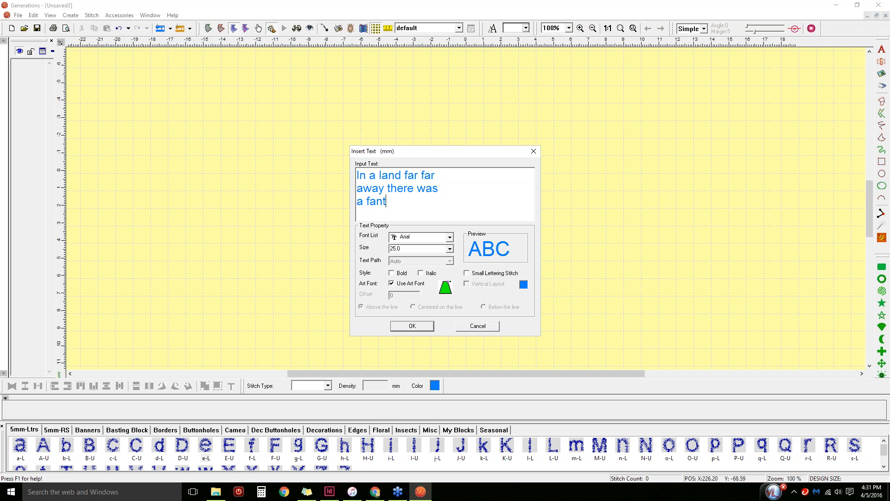
type("iaastic software")
key("Return")
type("GENERATIONS")
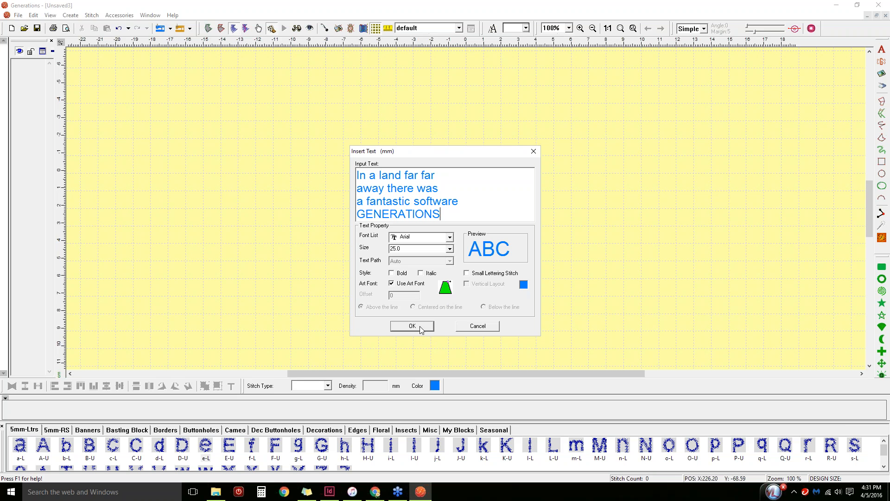
Set the whole text to size 15.0 mm and place it in the design
left_click_drag(454, 216, 332, 161)
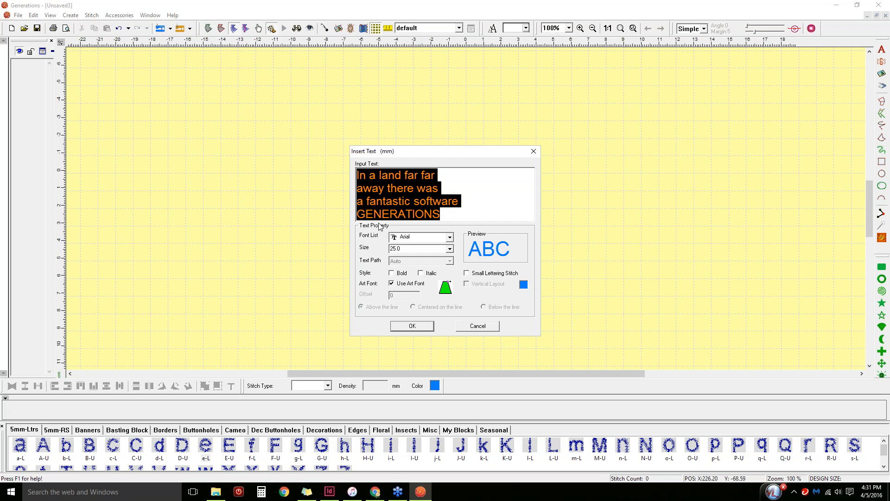
left_click(449, 249)
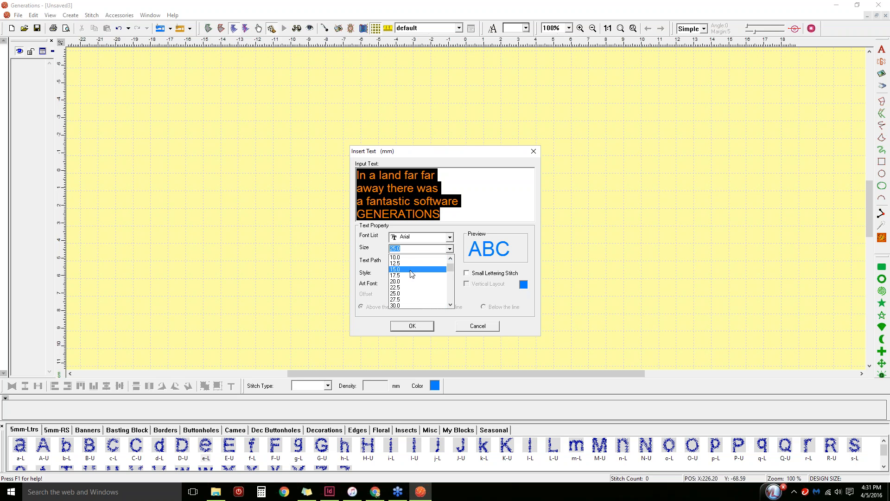
left_click(401, 269)
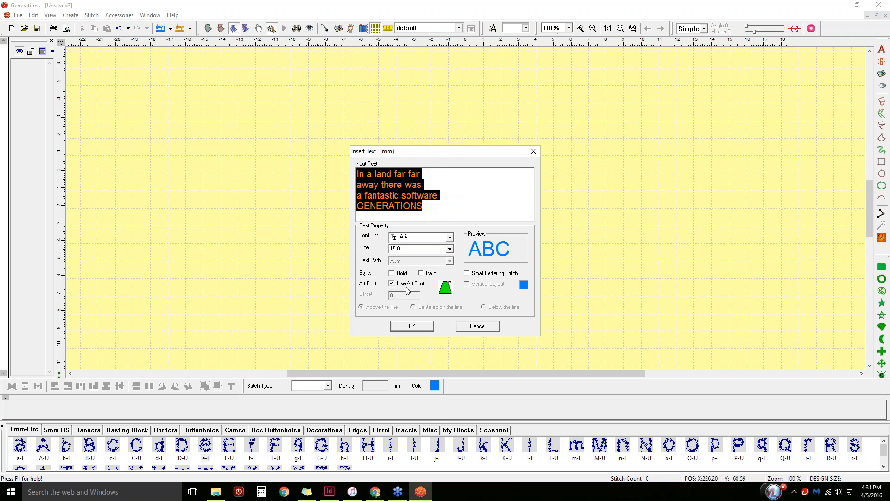
left_click(412, 326)
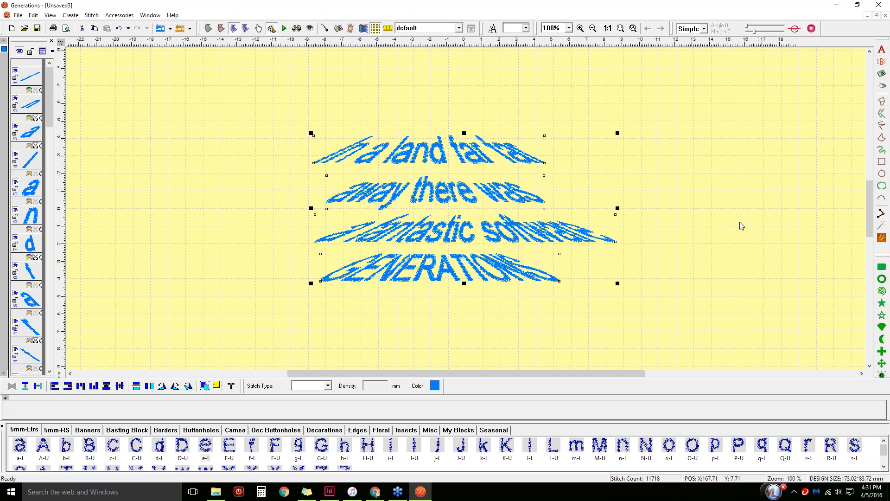
Reduce the taper and widen the letter spacing of the line "In a land far far"
left_click(709, 222)
left_click(469, 163)
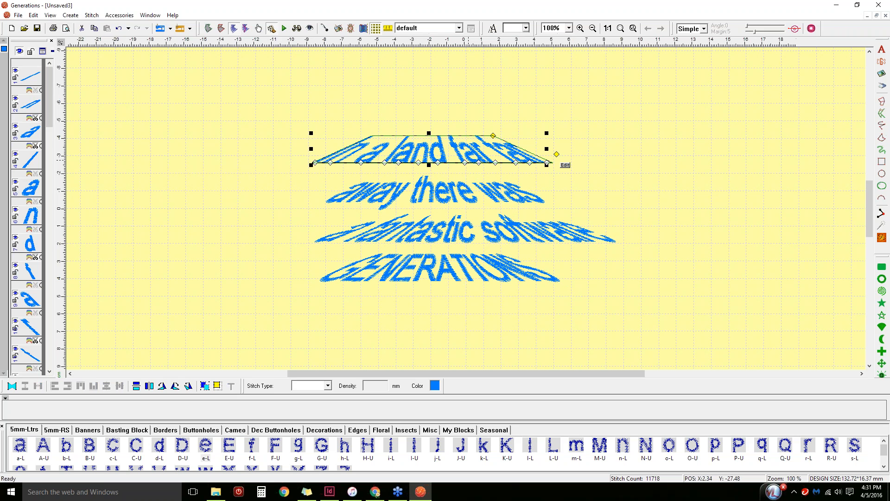
left_click_drag(493, 135, 494, 130)
left_click_drag(555, 154, 576, 149)
left_click_drag(503, 136, 501, 175)
Widen the line "away there was", lessen its taper, and regenerate the stitches
left_click(494, 199)
left_click_drag(453, 194, 475, 192)
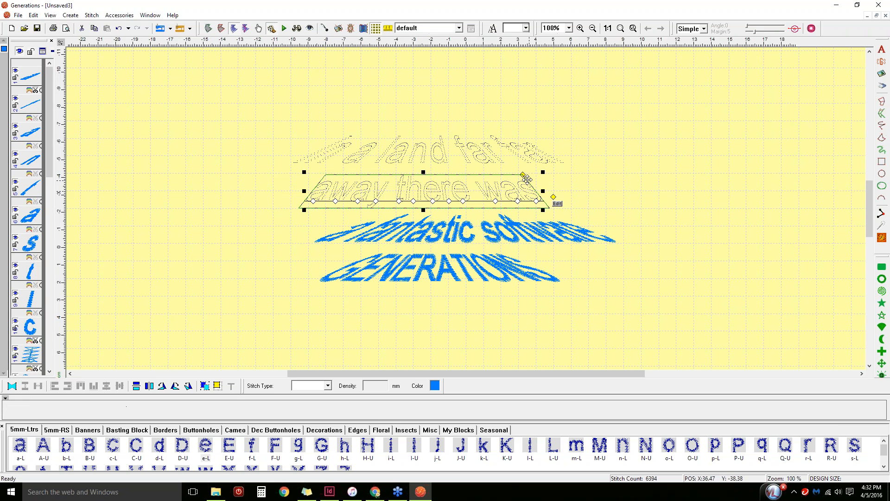
left_click_drag(523, 175, 519, 175)
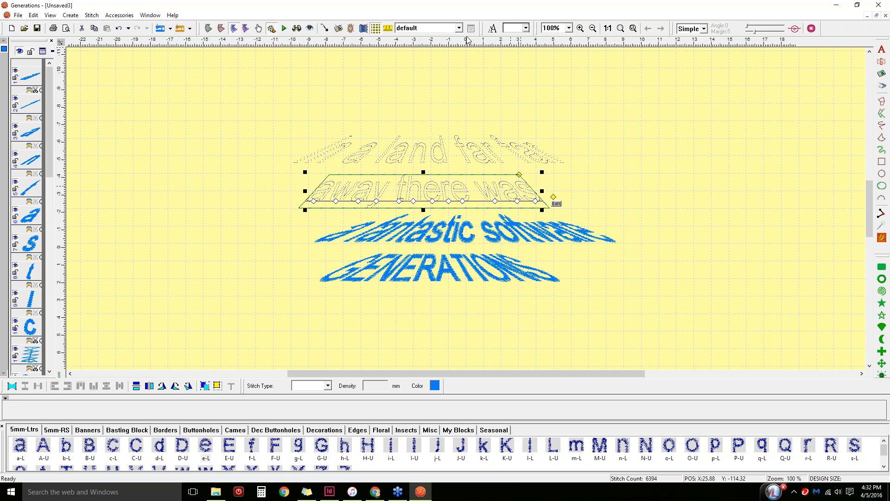
left_click(882, 237)
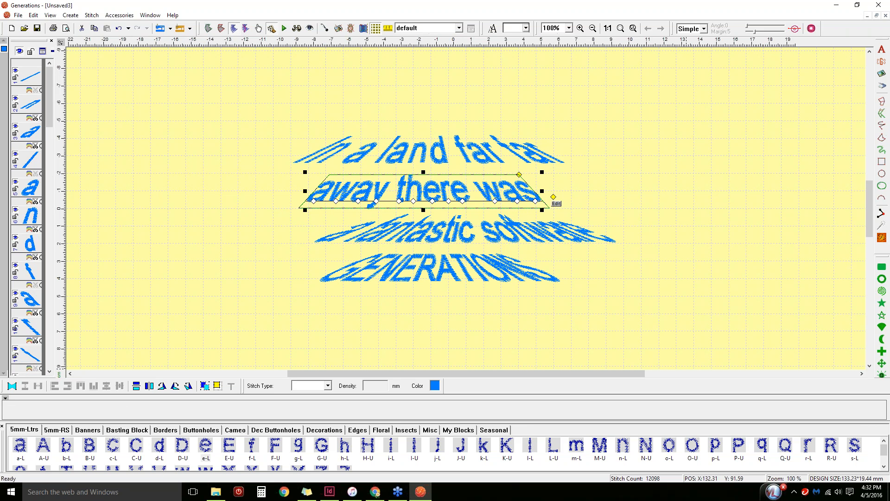
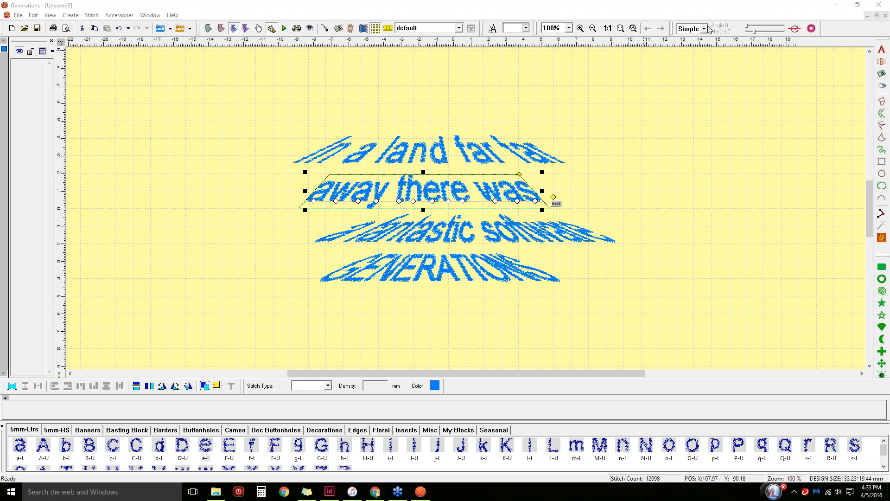
Delete all four lettering lines and start a new text object reading "Testing"
mouse_move(272, 113)
left_mouse_down()
mouse_move(659, 358)
mouse_move(676, 330)
left_mouse_up()
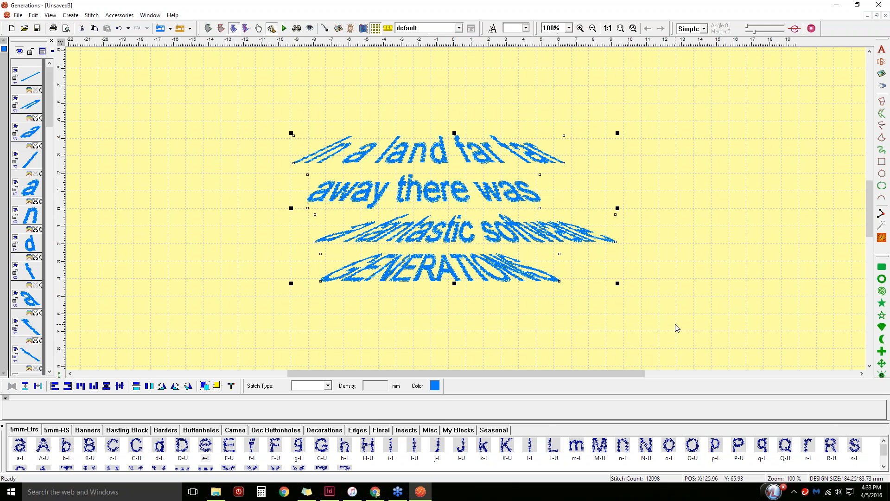
key("Delete")
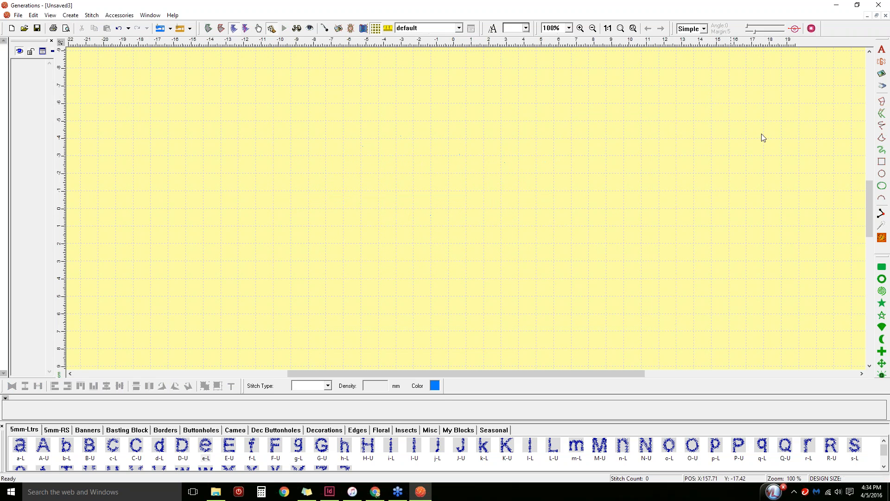
left_click(881, 49)
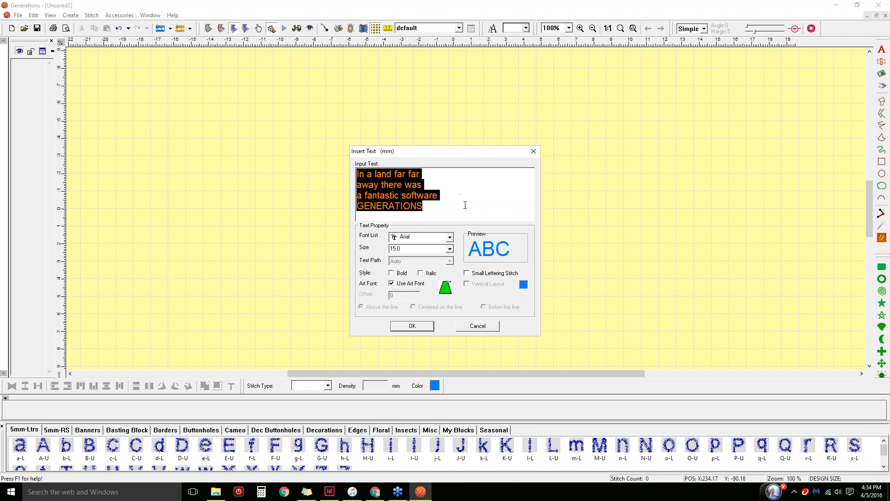
key("Delete")
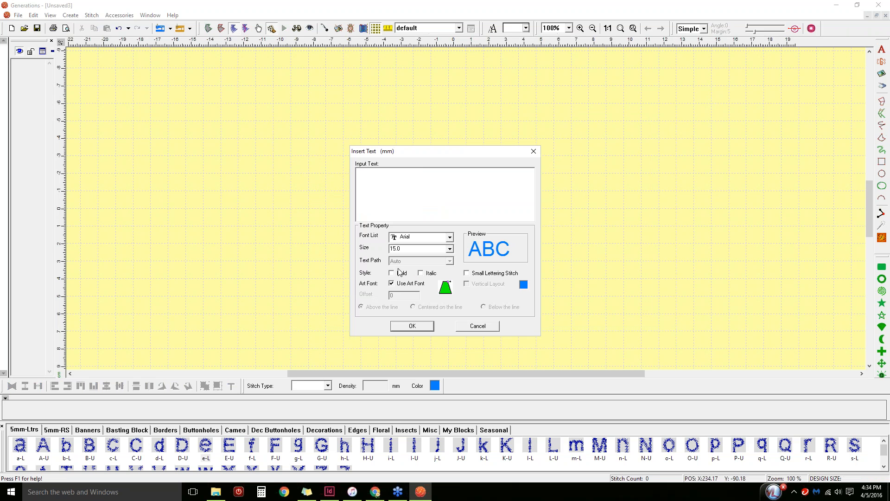
type("Testing")
Set "Testing" to size 25.0 mm, turn off the art font, and place it in the design
left_click_drag(387, 175, 294, 179)
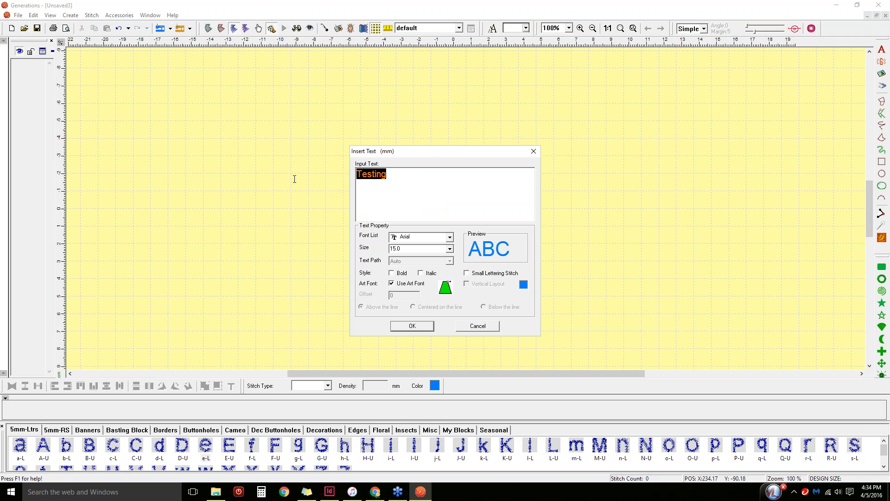
left_click(449, 249)
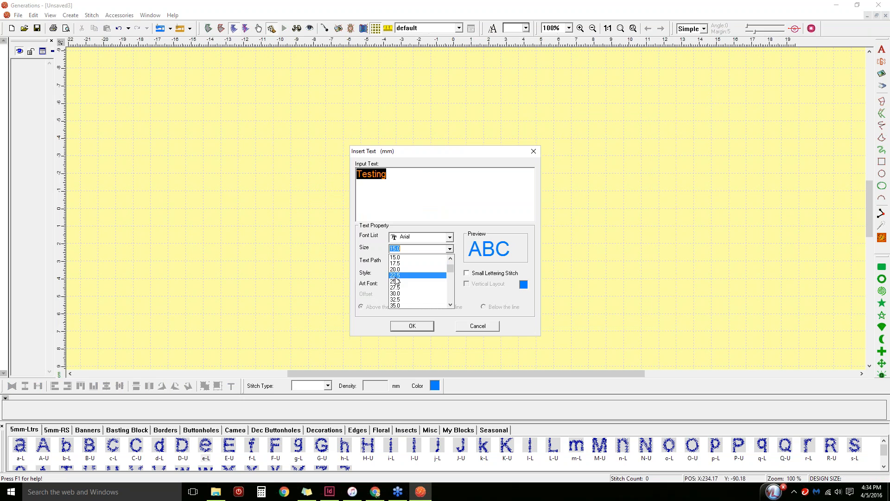
left_click(397, 281)
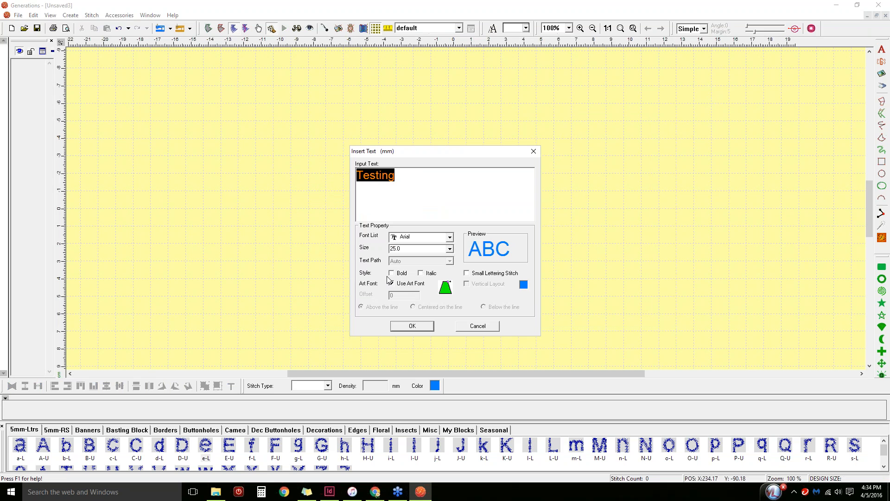
left_click(391, 283)
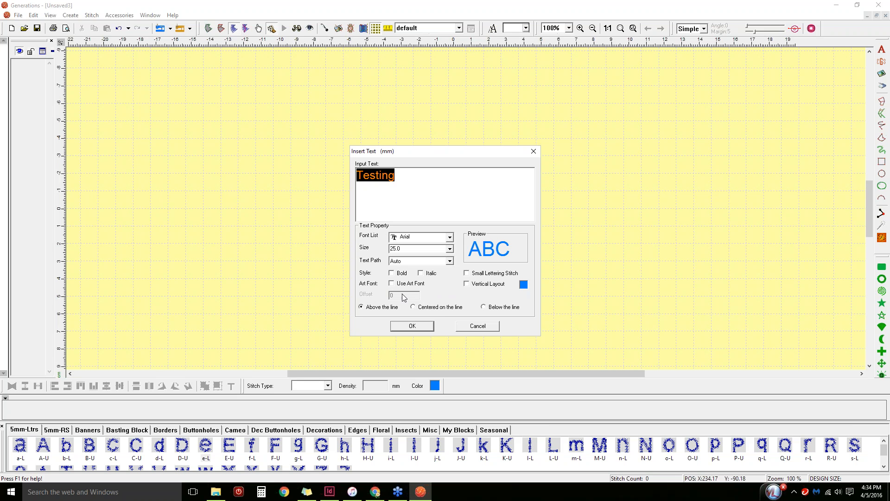
left_click(416, 327)
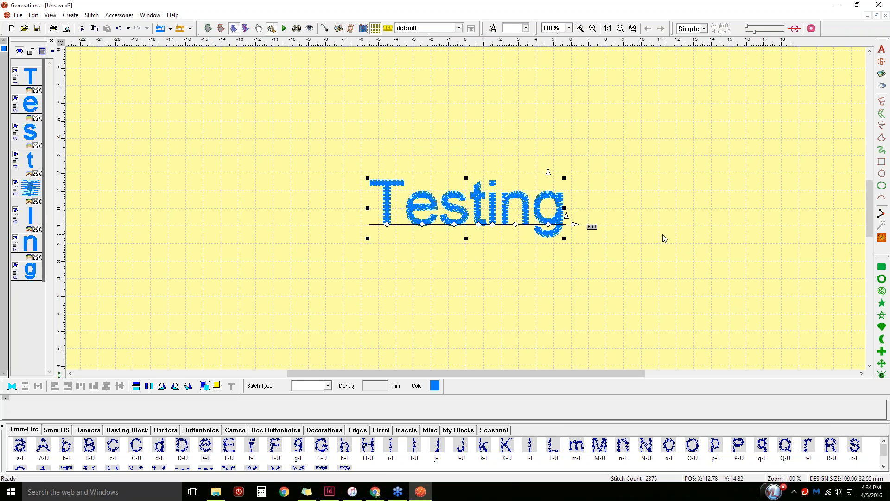
Apply the Left Wave art font to the "Testing" lettering
left_click(593, 227)
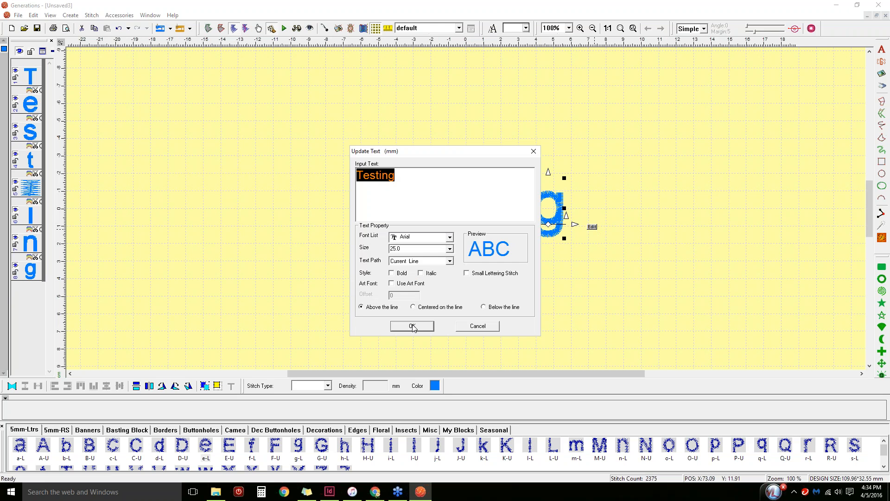
left_click(403, 285)
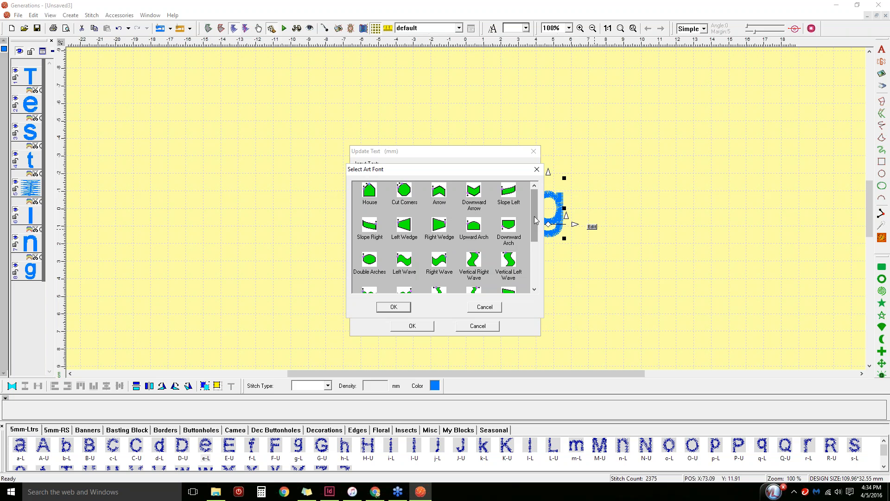
left_click(404, 262)
left_click(395, 307)
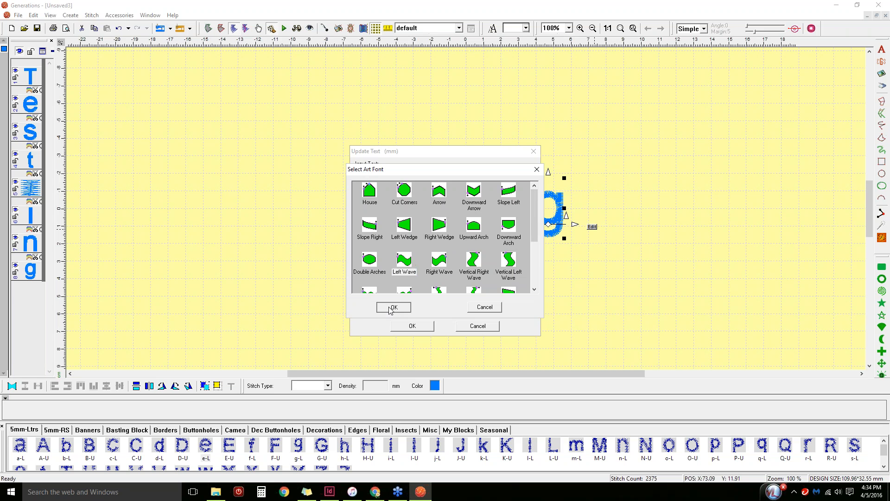
left_click(399, 326)
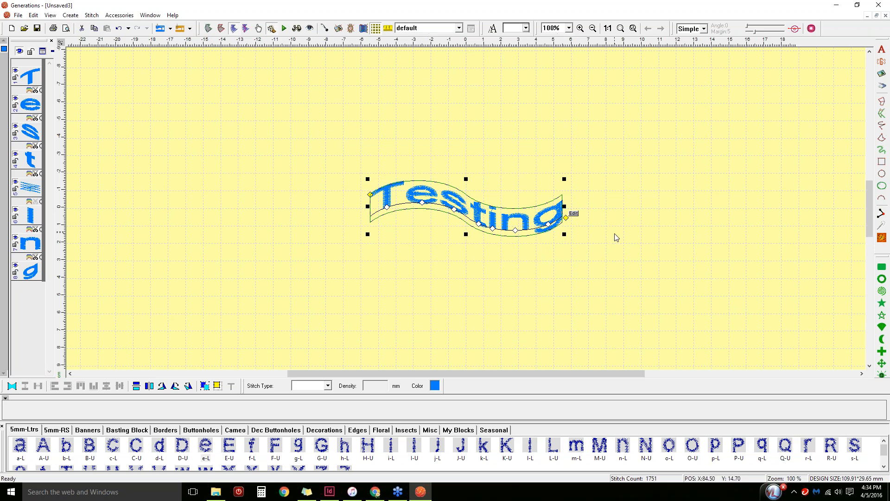
Remove the art font from the "Testing" lettering
left_click(574, 216)
left_click(409, 284)
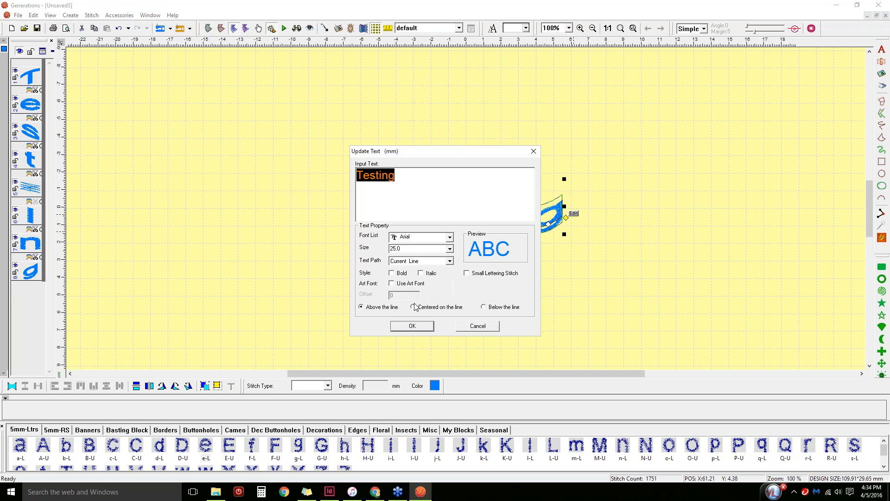
left_click(422, 326)
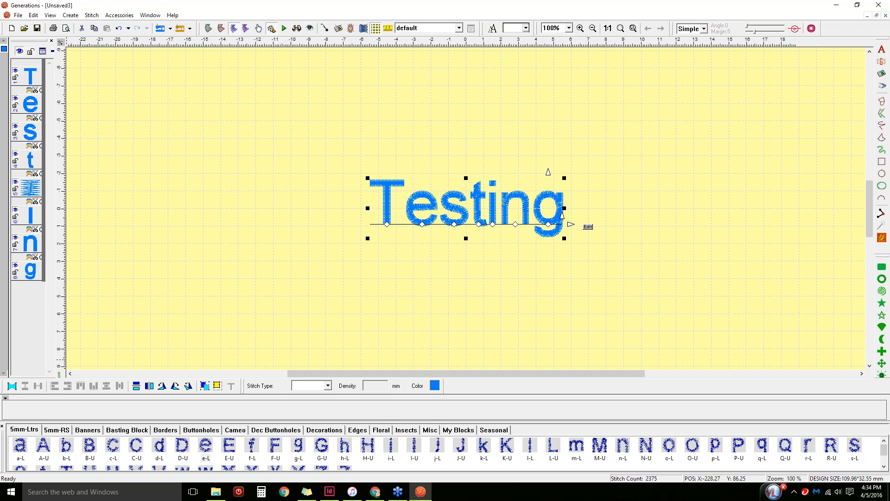
Start a style109 envelope on the "Testing" lettering and raise the middle nodes of its upper and lower edges into a steep arch
left_click(13, 387)
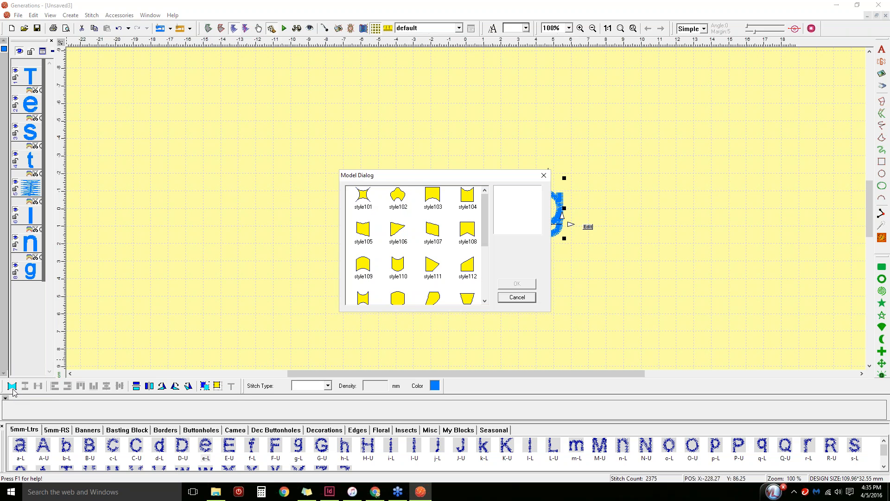
left_click_drag(435, 183, 204, 85)
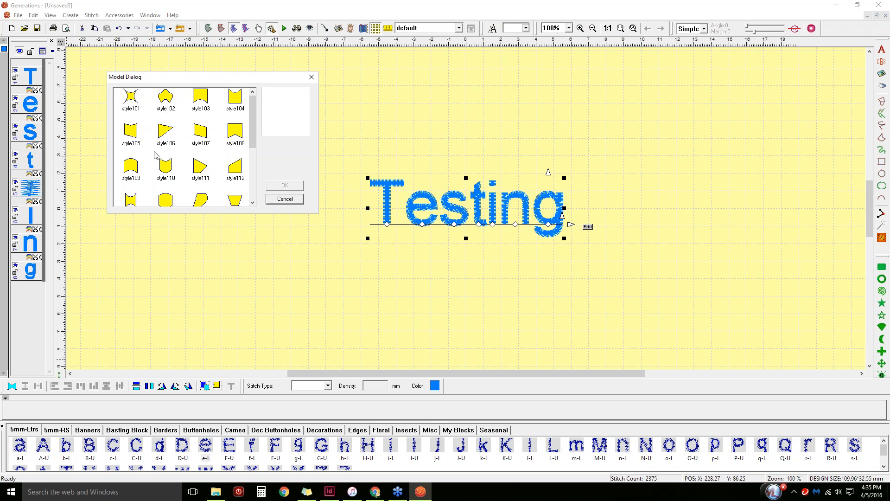
left_click(137, 168)
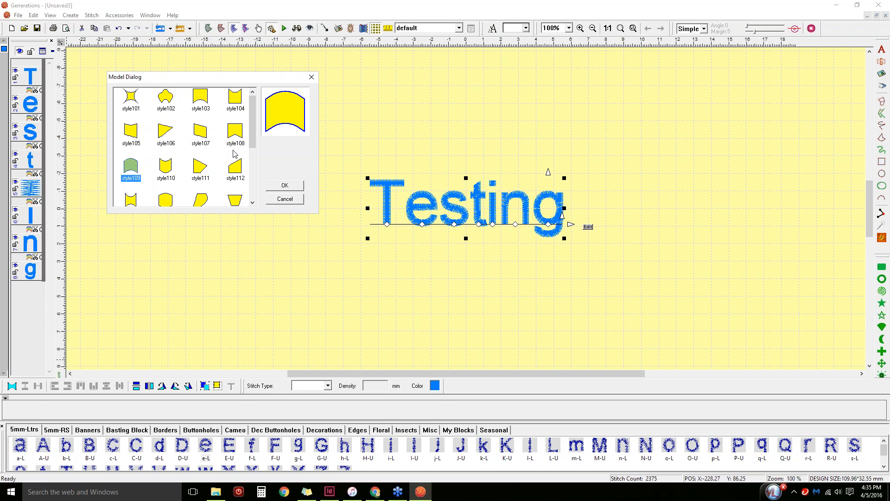
left_click(285, 186)
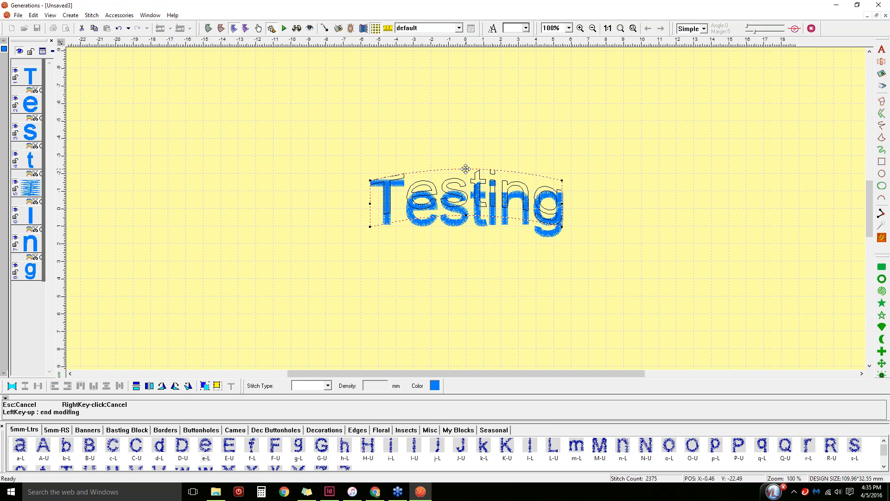
left_click_drag(466, 169, 472, 81)
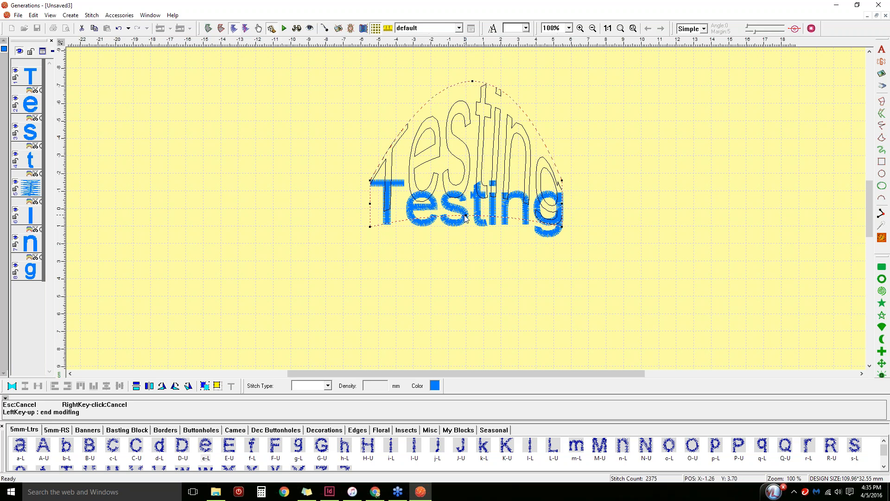
left_click_drag(466, 217, 469, 136)
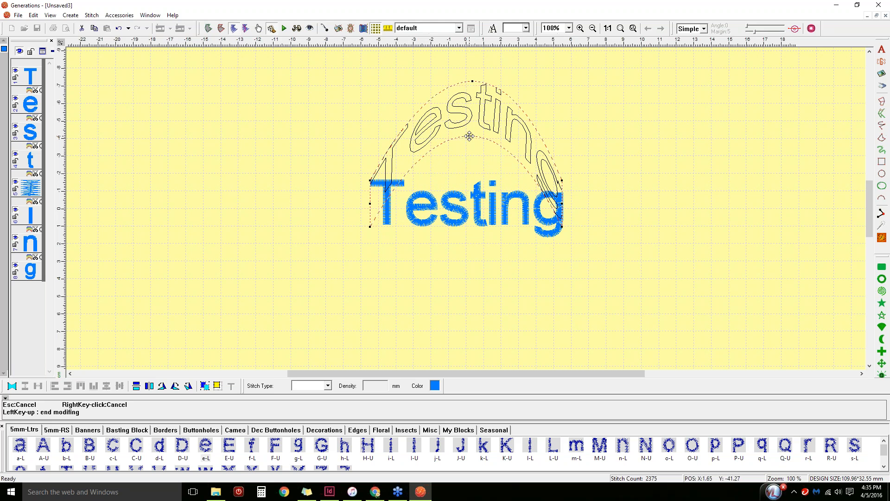
Reshape the envelope's end around the letter T by moving its upper corner and side nodes outward and its lower corner slightly inward
left_click_drag(370, 181, 361, 128)
left_click_drag(359, 102, 359, 134)
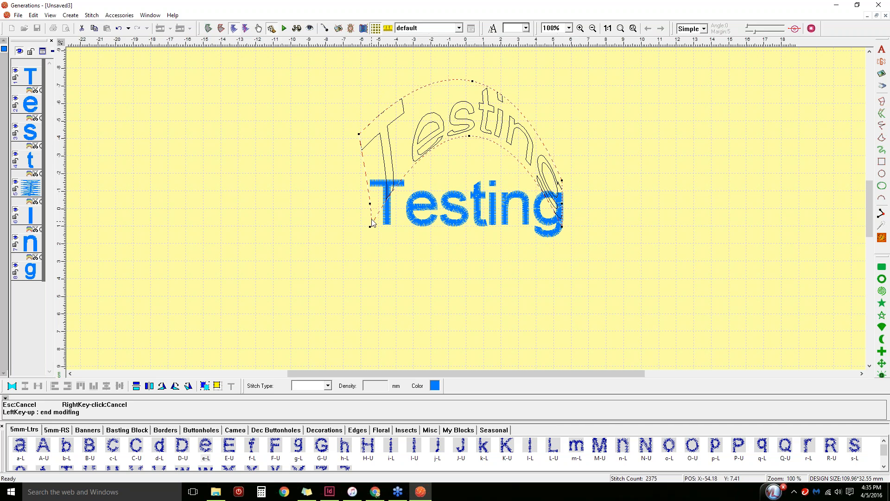
left_click_drag(360, 135, 355, 173)
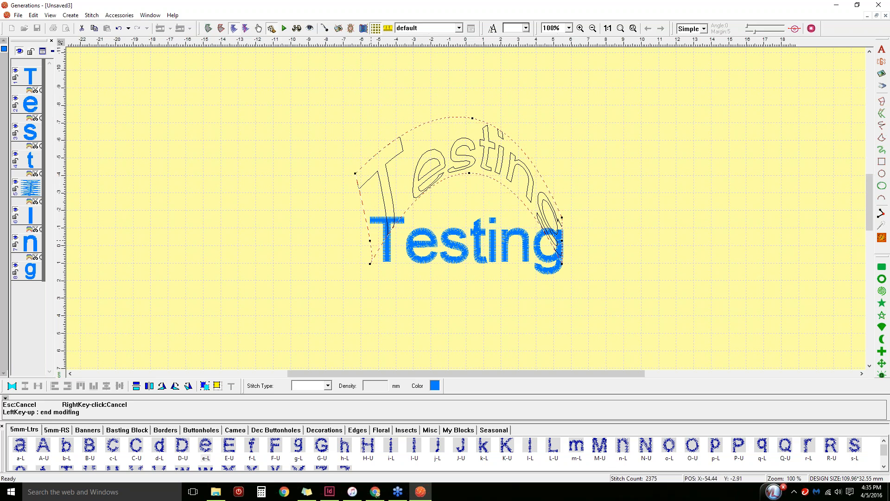
left_click_drag(369, 241, 354, 223)
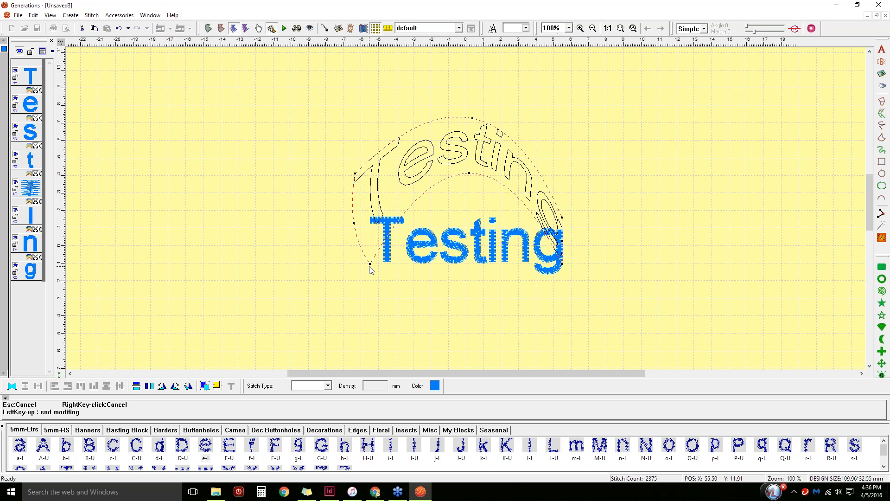
mouse_move(370, 265)
left_mouse_down()
mouse_move(388, 249)
mouse_move(376, 249)
mouse_move(407, 258)
mouse_move(387, 264)
mouse_move(374, 248)
mouse_move(376, 256)
left_mouse_up()
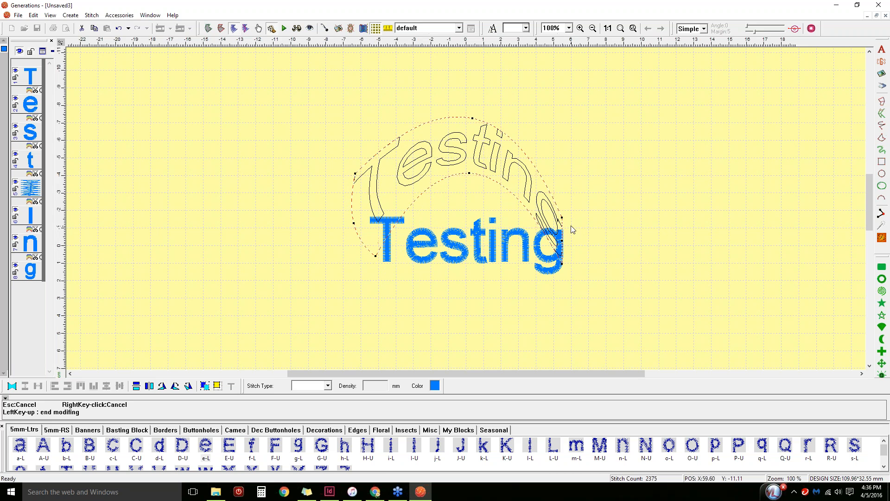
Spread the envelope's end around the letter g, apply the arched envelope to the lettering and regenerate the stitches
mouse_move(568, 213)
left_mouse_down()
mouse_move(590, 205)
mouse_move(661, 209)
mouse_move(508, 229)
mouse_move(417, 258)
mouse_move(571, 200)
left_mouse_up()
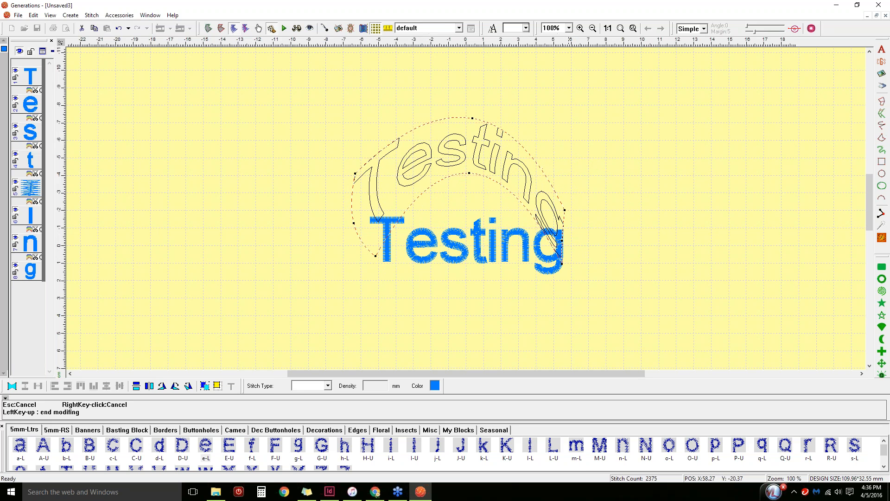
left_click_drag(562, 240, 566, 233)
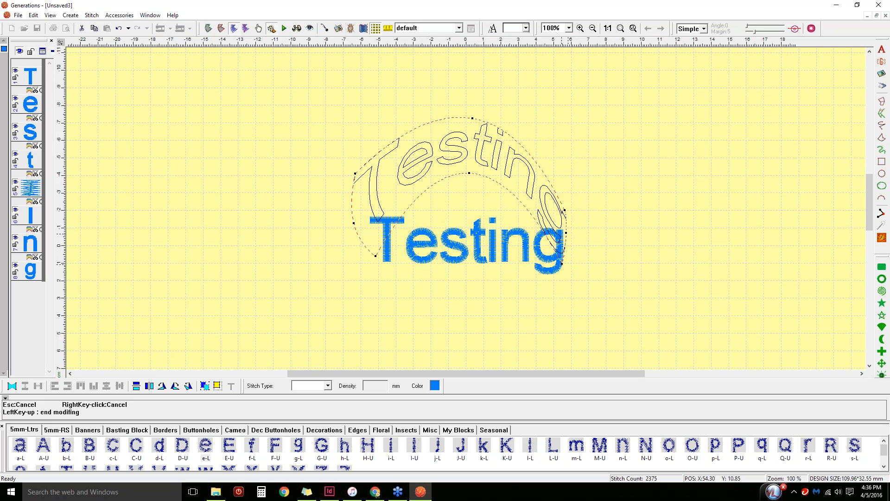
left_click_drag(561, 264, 524, 255)
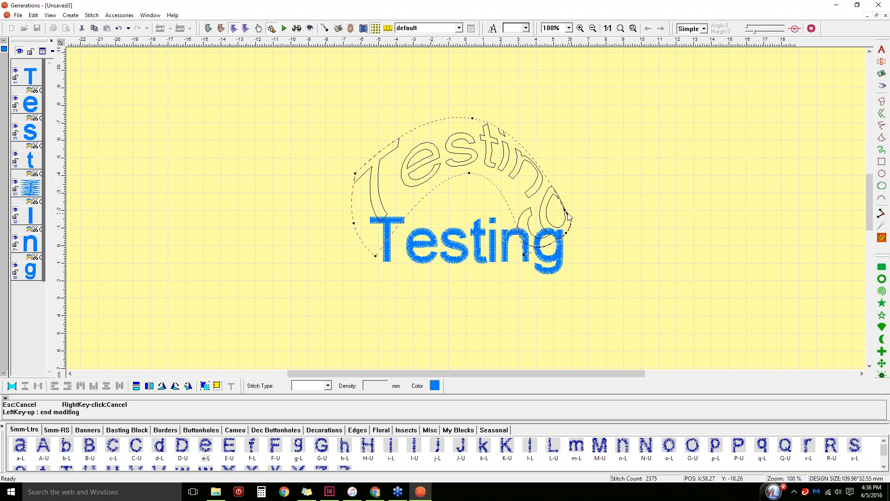
left_click_drag(565, 211, 575, 200)
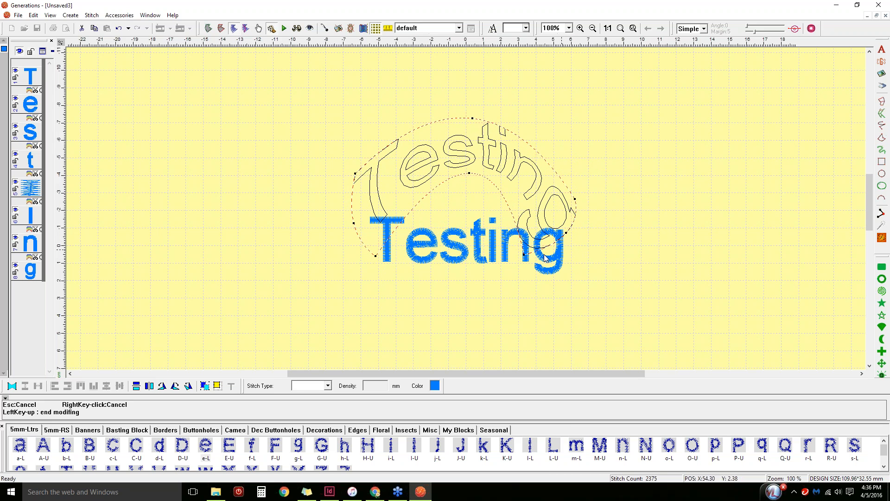
left_click_drag(470, 173, 464, 169)
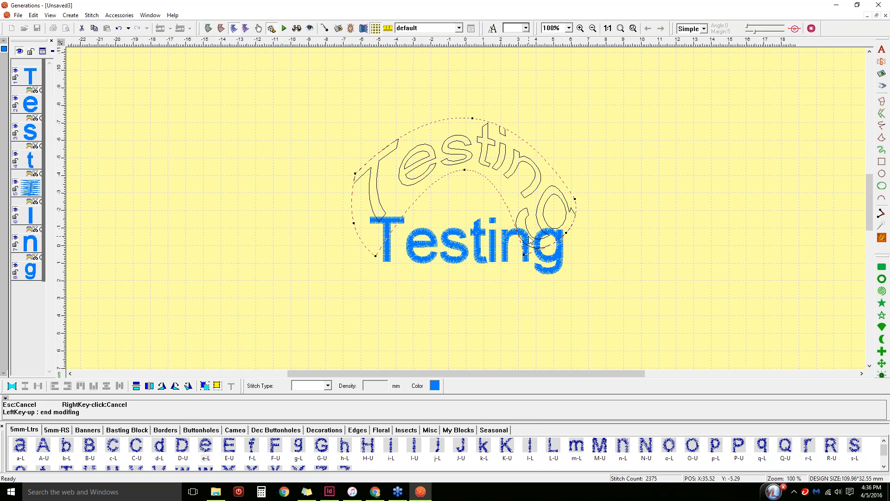
left_click_drag(529, 242, 529, 242)
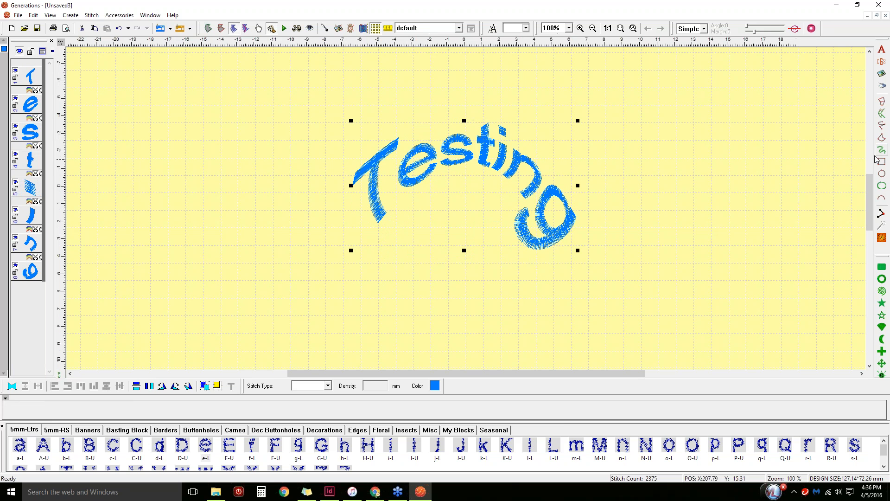
left_click(882, 239)
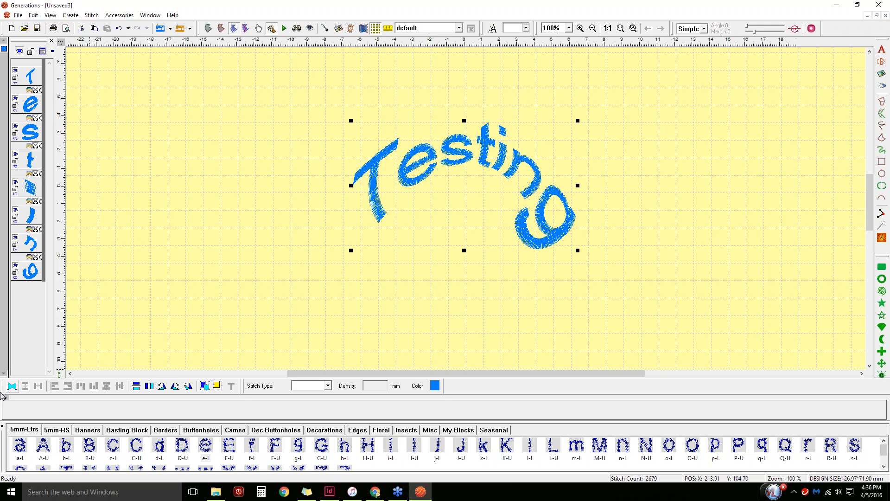
Start a square style127 envelope on the arched "Testing" lettering
left_click(19, 386)
left_click_drag(486, 179, 746, 88)
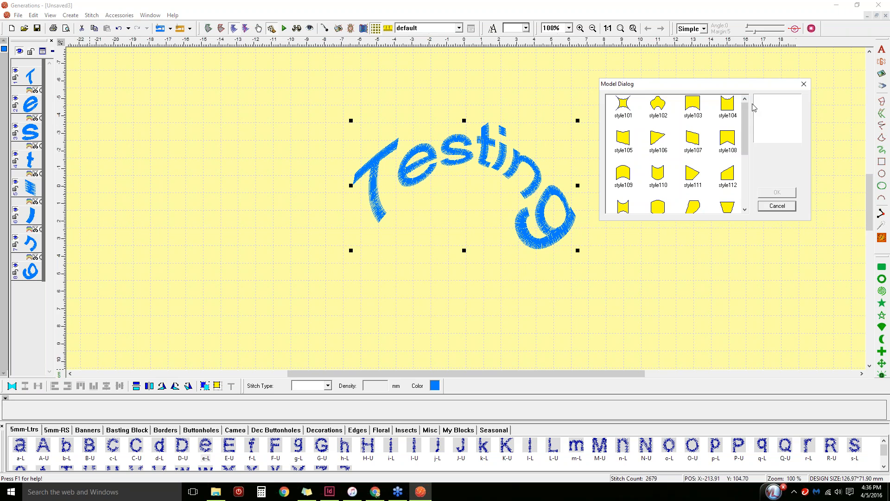
left_click_drag(744, 140, 744, 191)
left_click(690, 199)
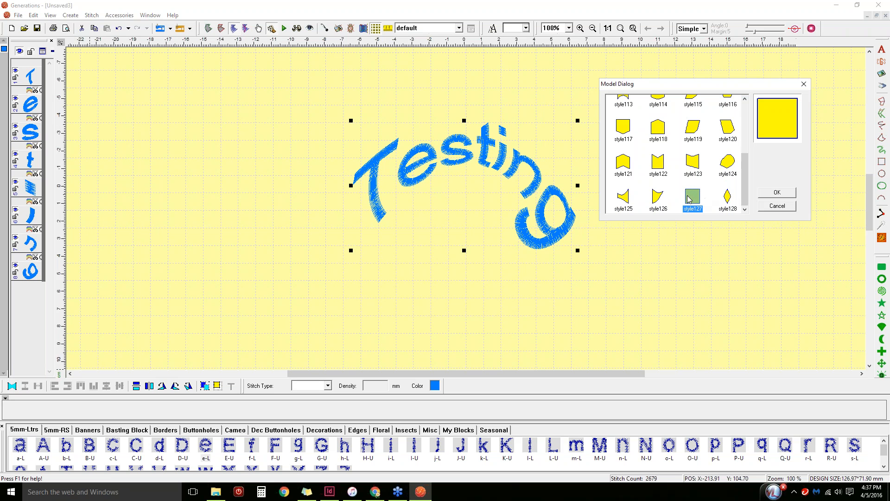
left_click(777, 192)
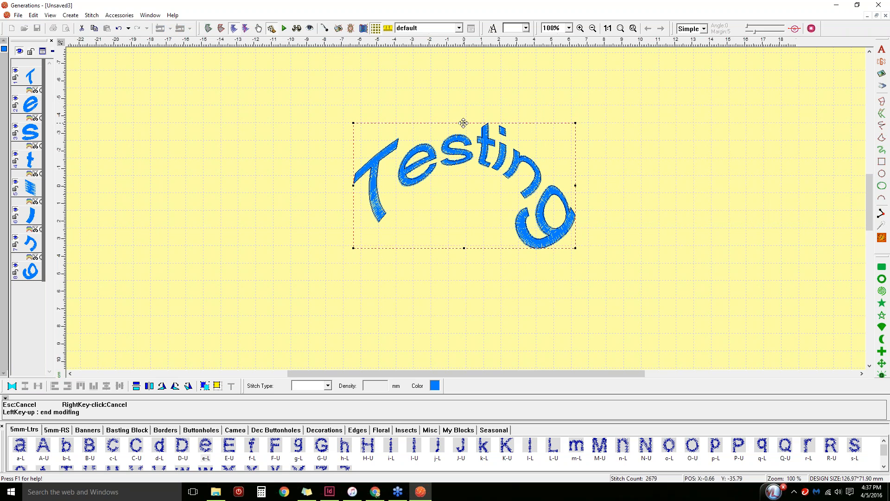
Move the square envelope's nodes into an irregular shape and apply it, accepting the self-crossed outline
left_click_drag(464, 123, 463, 72)
left_click_drag(574, 185, 520, 130)
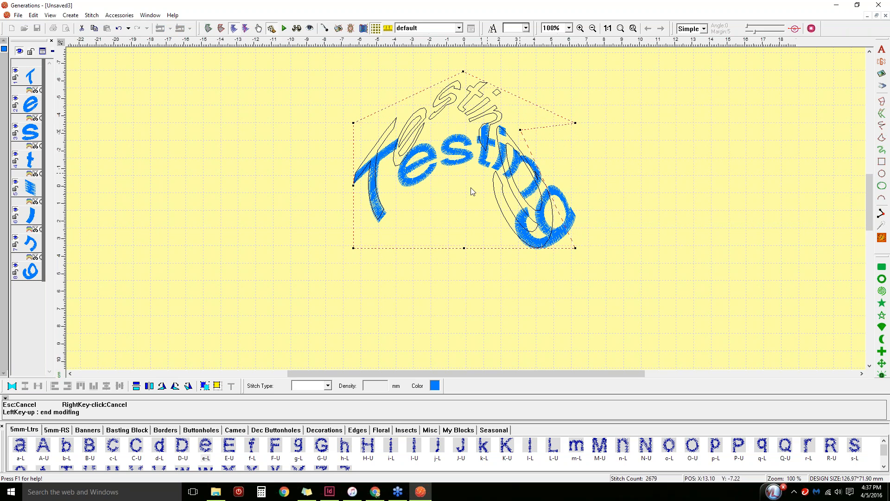
left_click_drag(353, 248, 380, 228)
left_click_drag(461, 249, 496, 338)
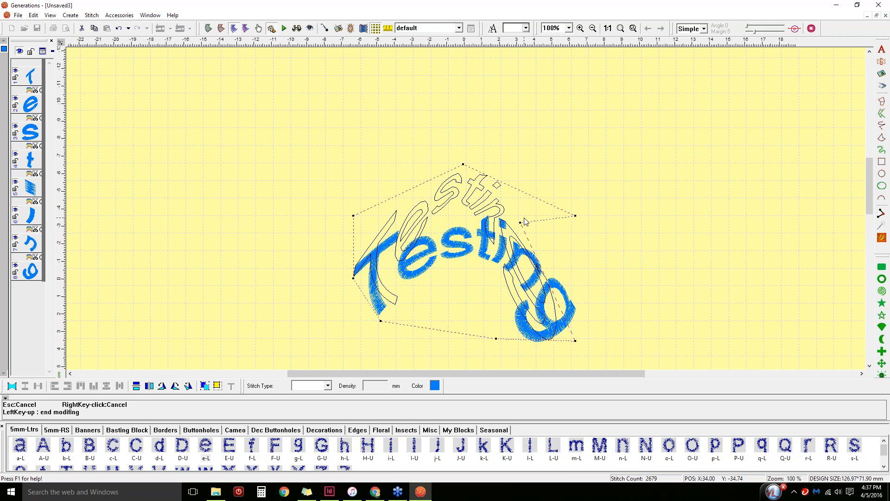
left_click_drag(520, 223, 542, 238)
left_click_drag(575, 341, 456, 271)
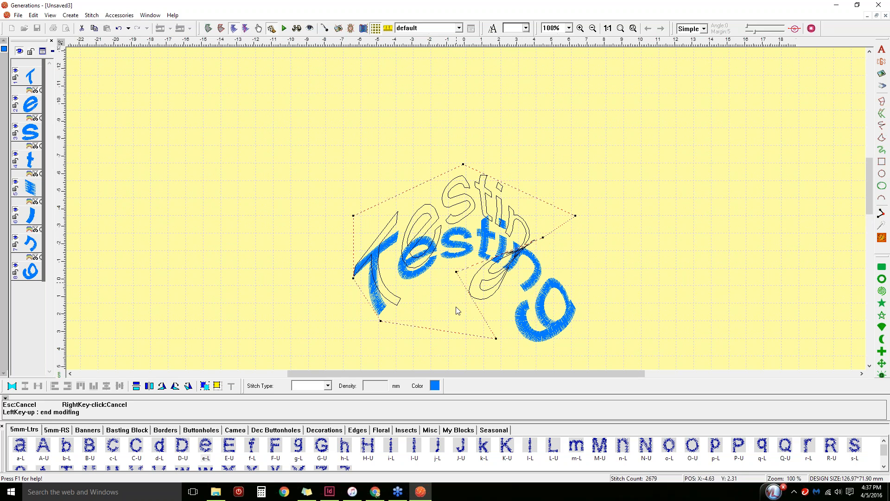
left_click(379, 331)
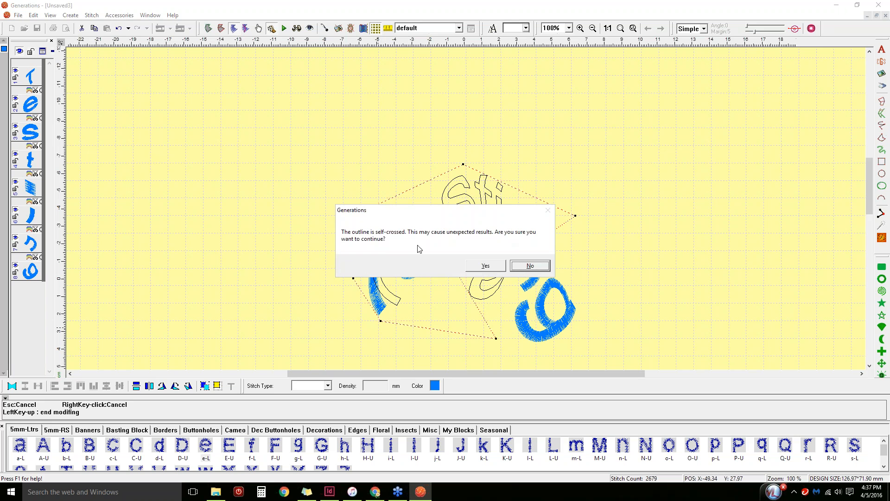
left_click(499, 269)
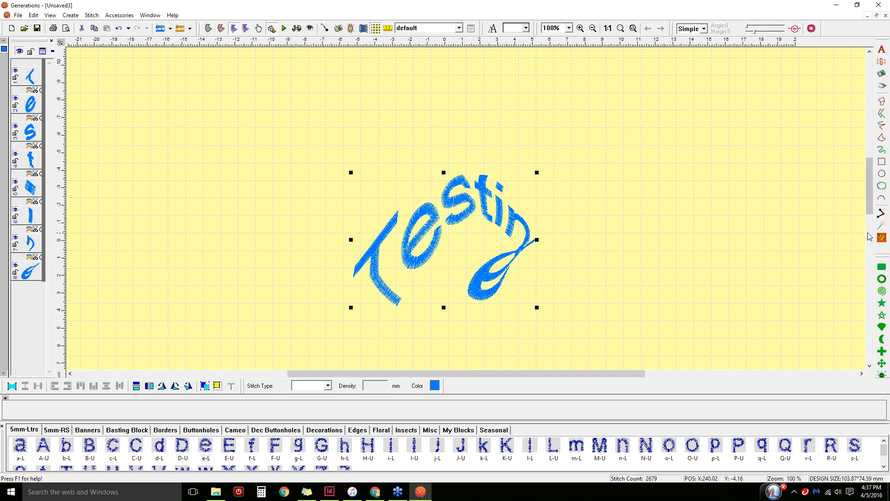
Regenerate the stitches of the distorted "Testing" lettering and display it in the realistic 3D view
left_click(881, 239)
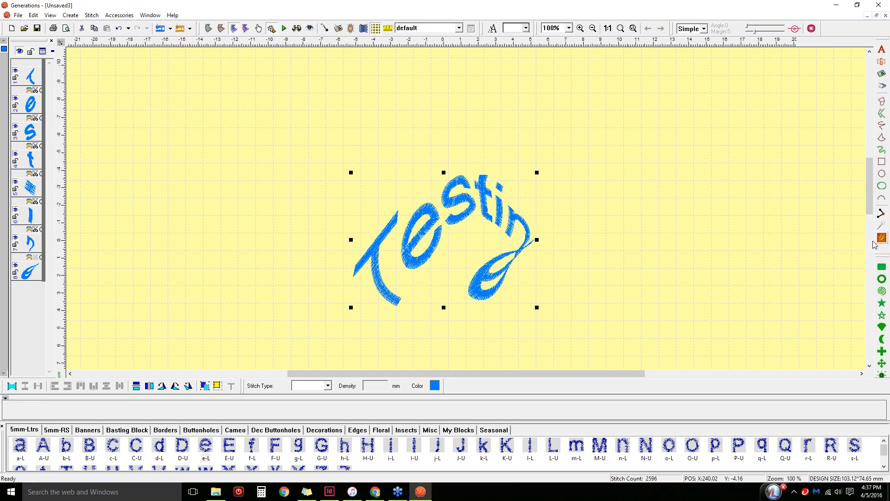
left_click(297, 28)
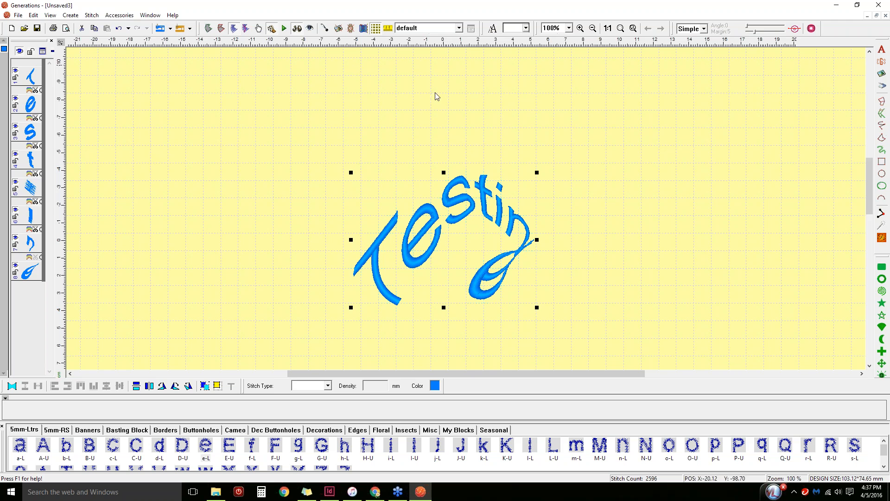
left_click(829, 367)
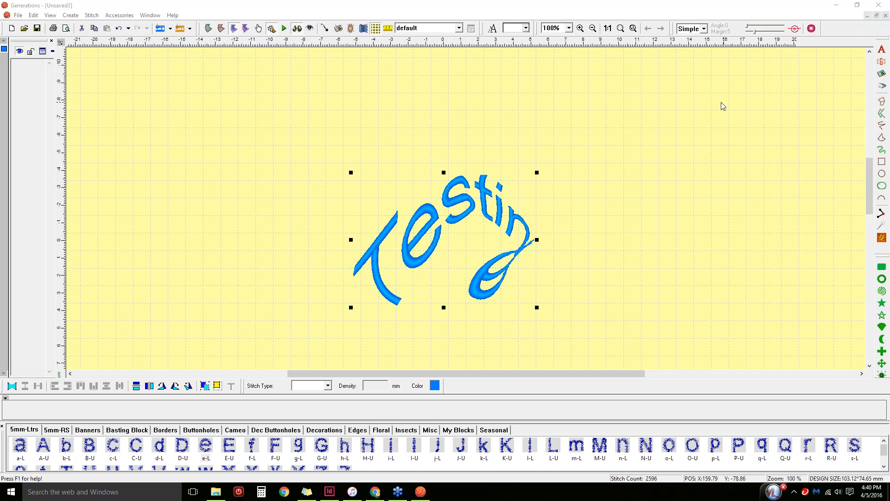
Start a new design and insert the blue-and-orange butterfly image as Simple Artwork without generating its background color
left_click(12, 28)
left_click(68, 19)
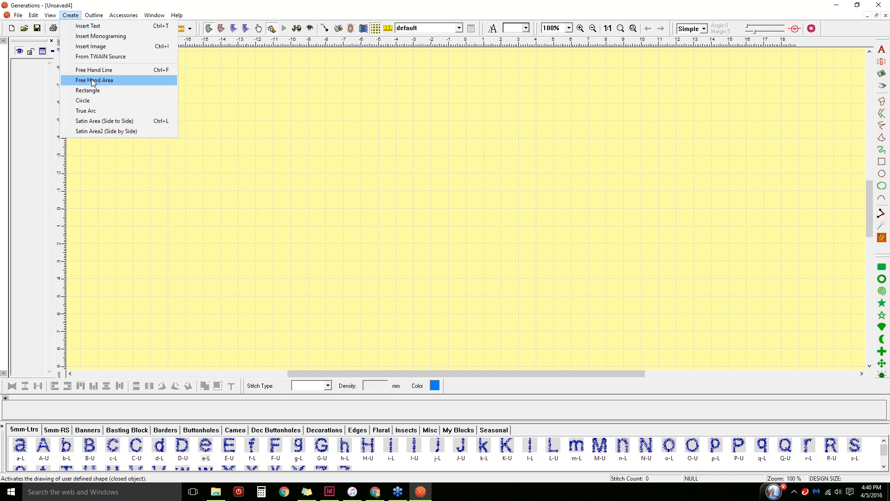
left_click(97, 48)
scroll(524, 207, "down", 5)
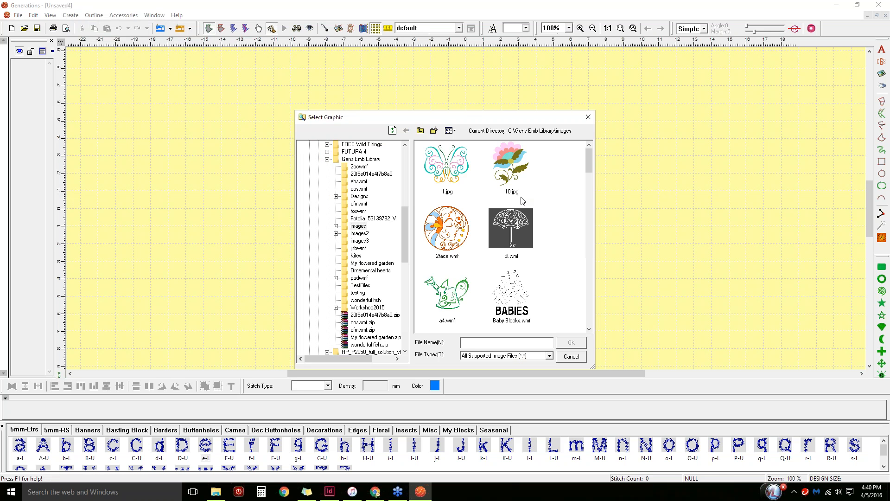
scroll(524, 206, "down", 3)
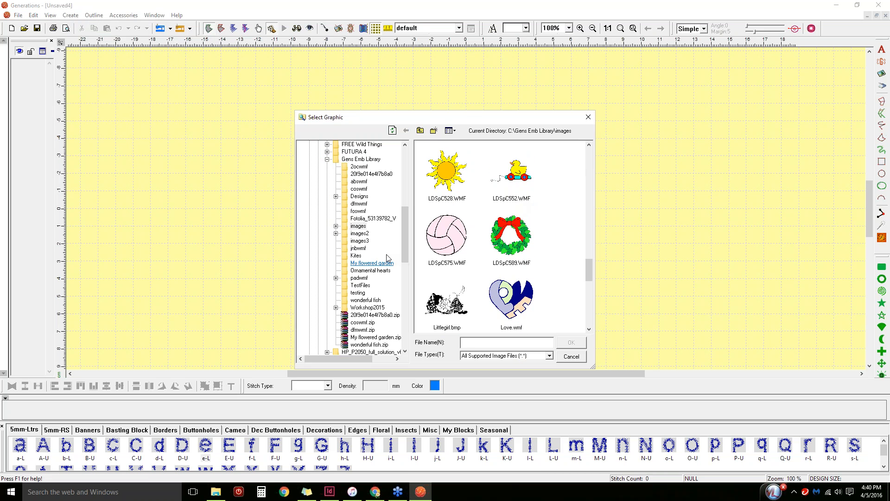
left_click(358, 226)
scroll(502, 242, "down", 3)
left_click(449, 172)
left_click(571, 344)
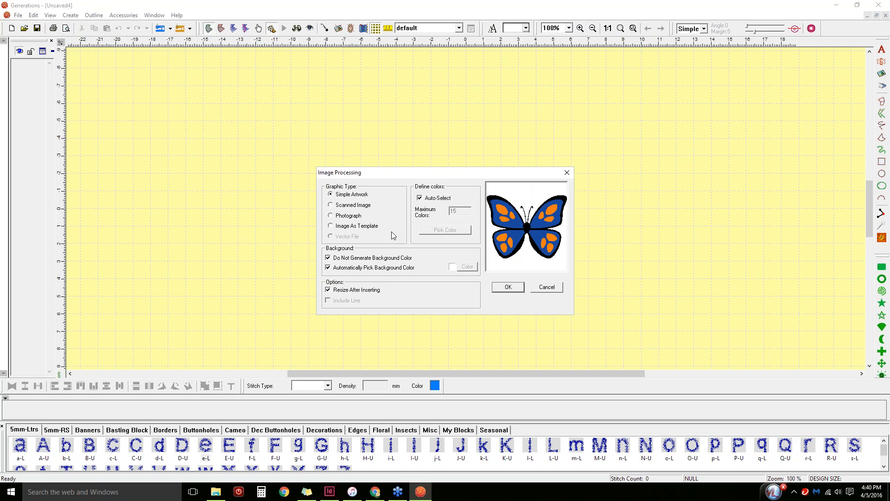
left_click(508, 288)
left_click(434, 277)
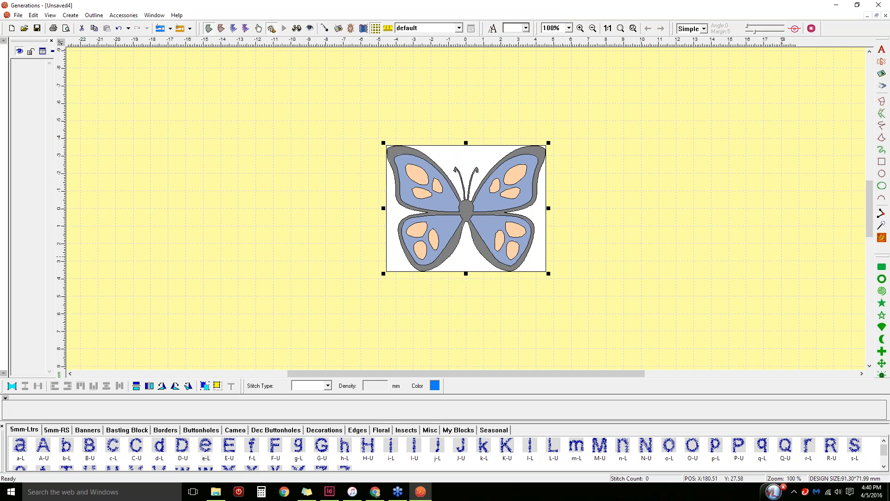
Generate the butterfly's embroidery stitches and hide the source image behind them
left_click(881, 238)
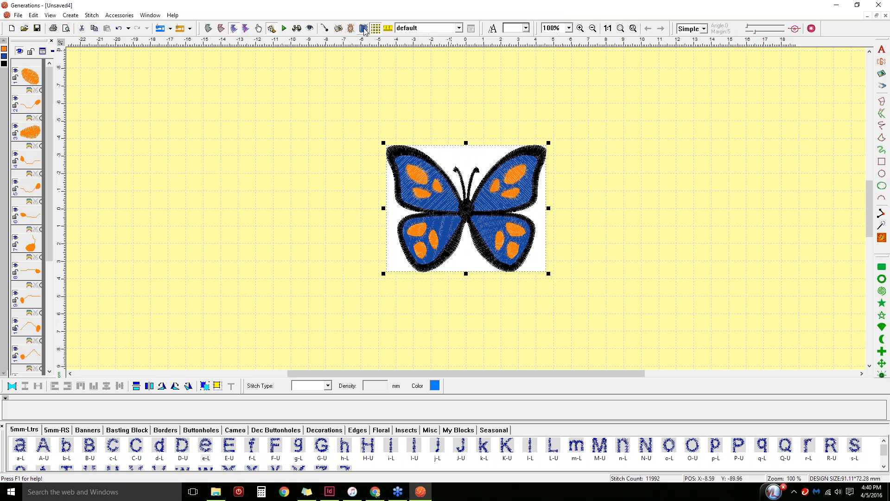
left_click(338, 28)
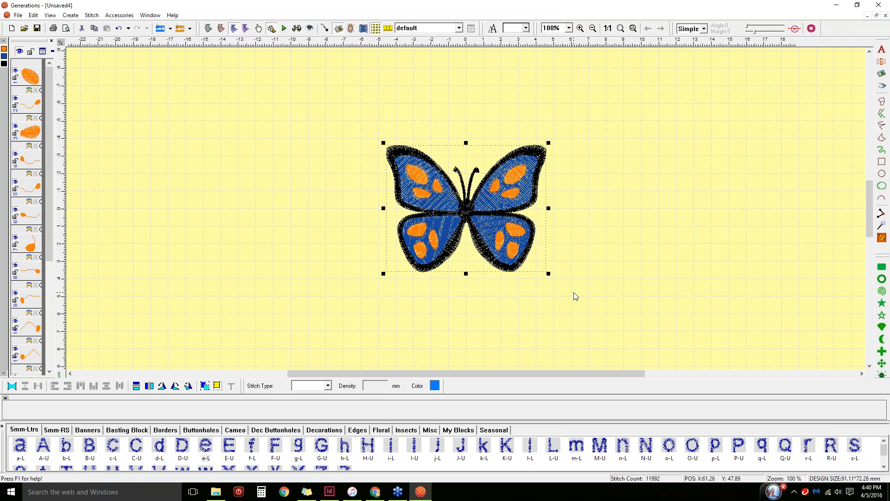
Apply the style101 envelope to the whole butterfly, stretching it into the four-pointed shape, and regenerate its stitches
left_click(11, 387)
left_click(364, 196)
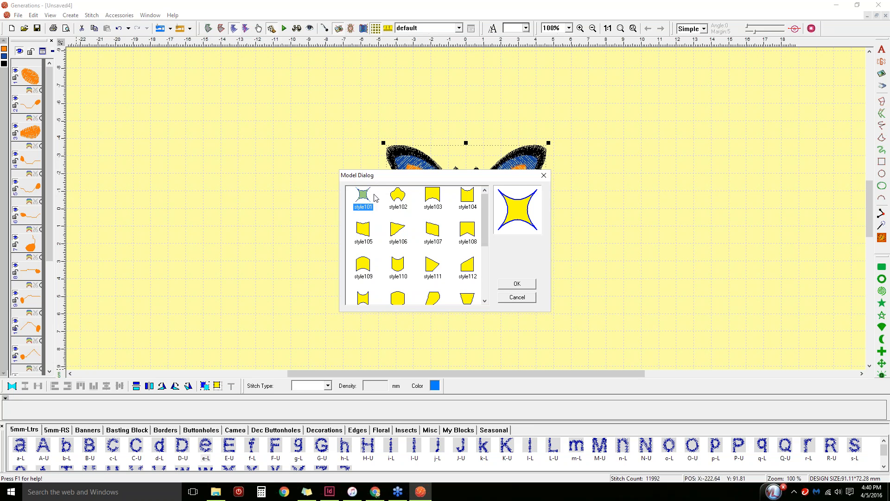
left_click_drag(454, 176, 229, 83)
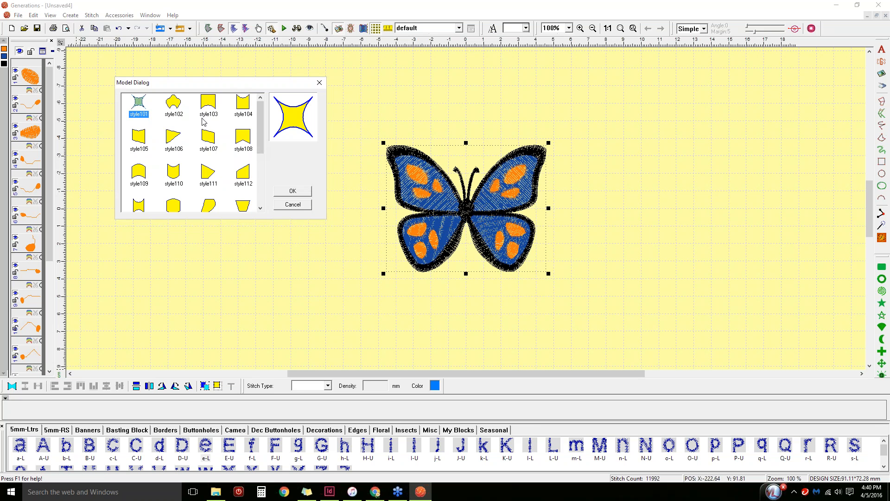
left_click(289, 194)
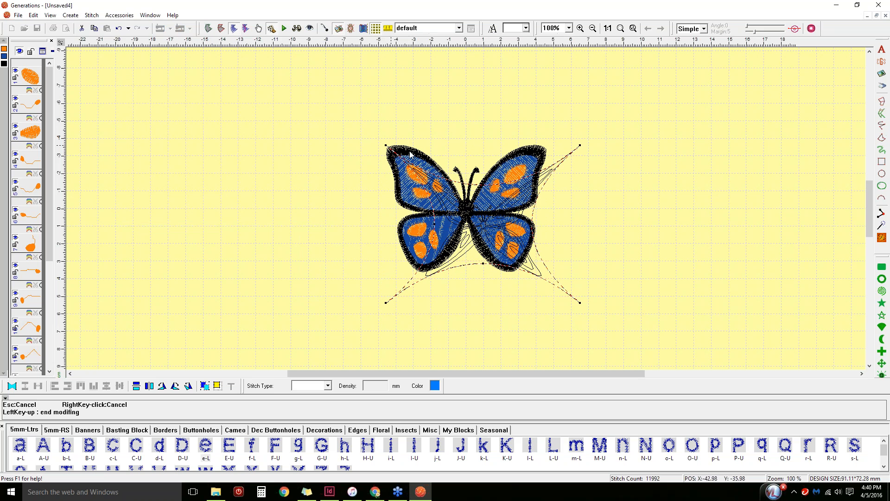
left_click(516, 183)
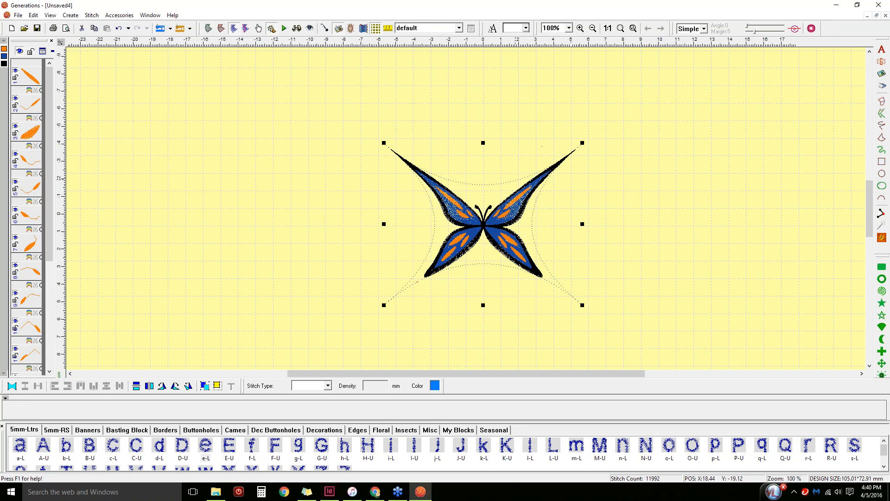
left_click(879, 237)
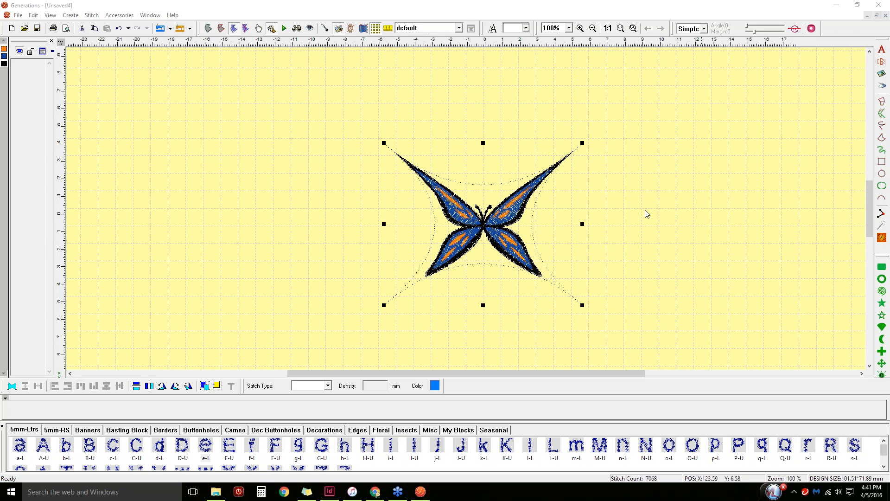
left_click(12, 28)
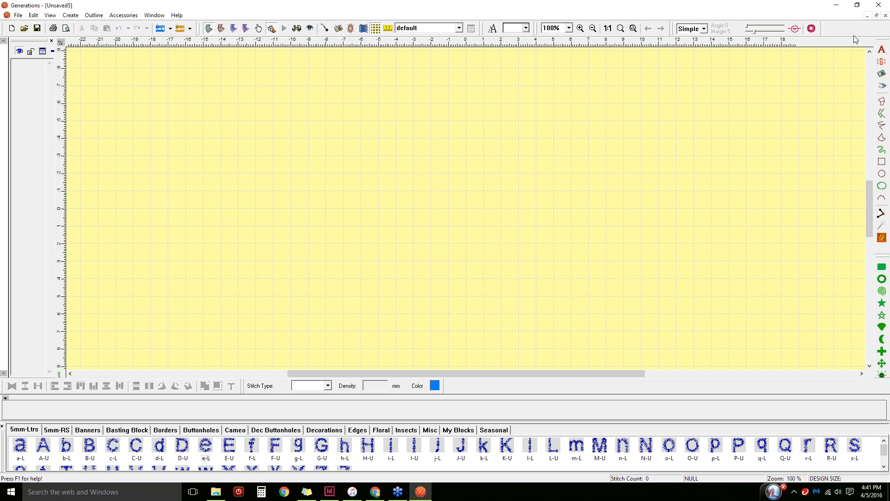
left_click(881, 49)
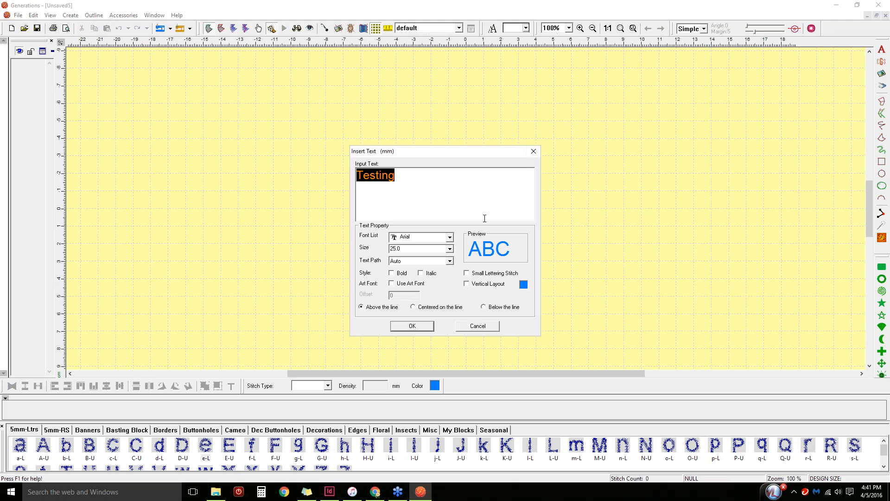
left_click(449, 237)
scroll(422, 267, "up", 10)
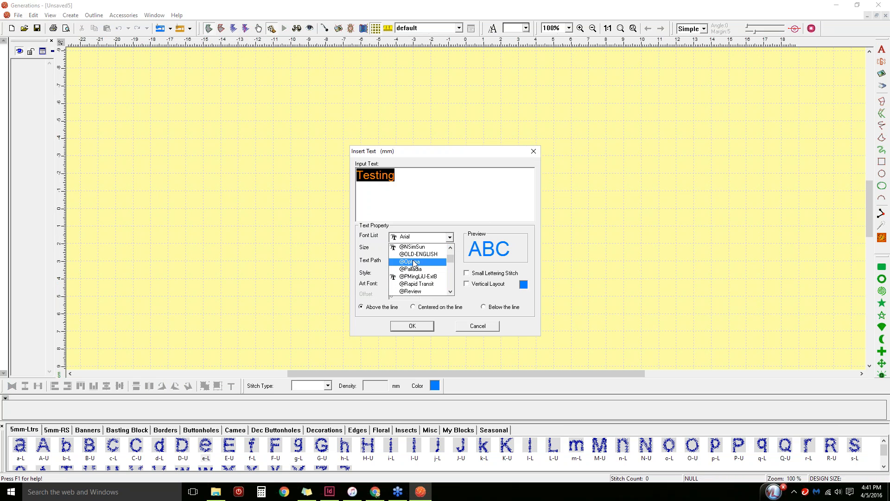
left_click(416, 284)
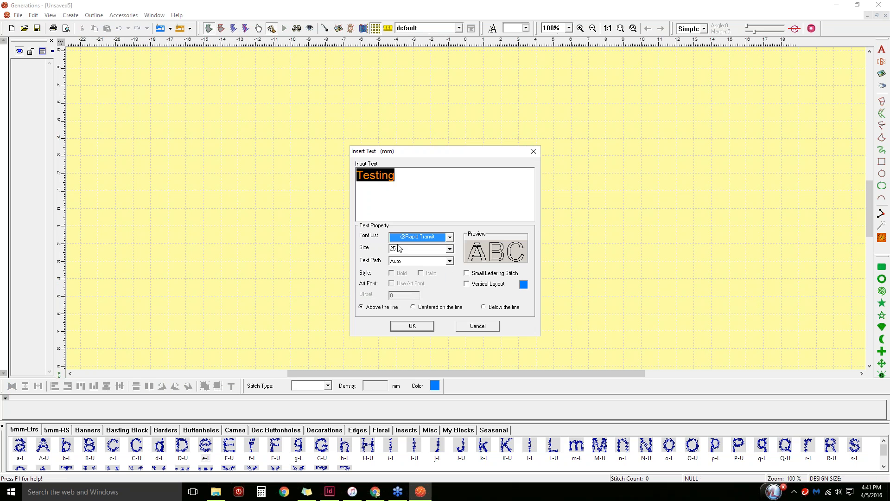
left_click(449, 237)
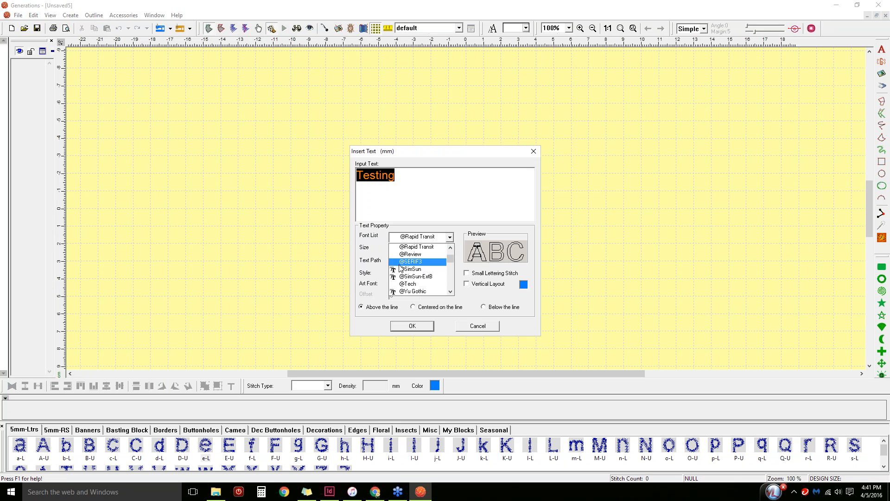
scroll(392, 271, "down", 4)
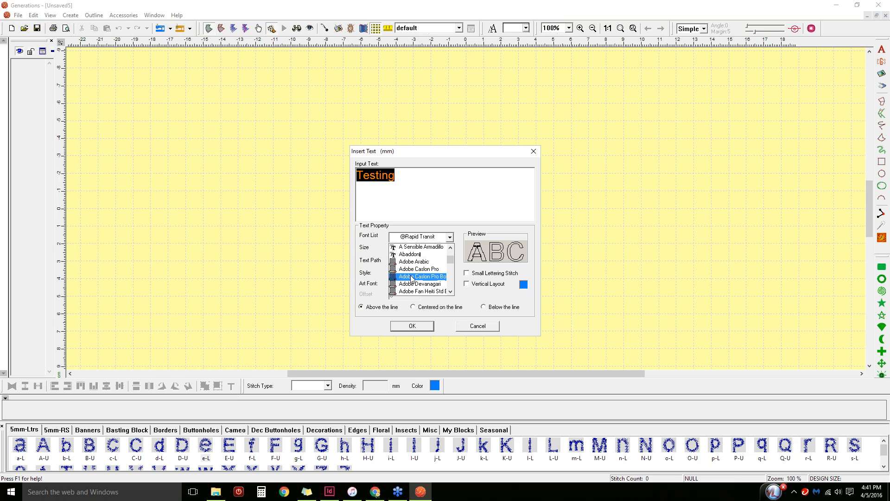
scroll(411, 276, "down", 5)
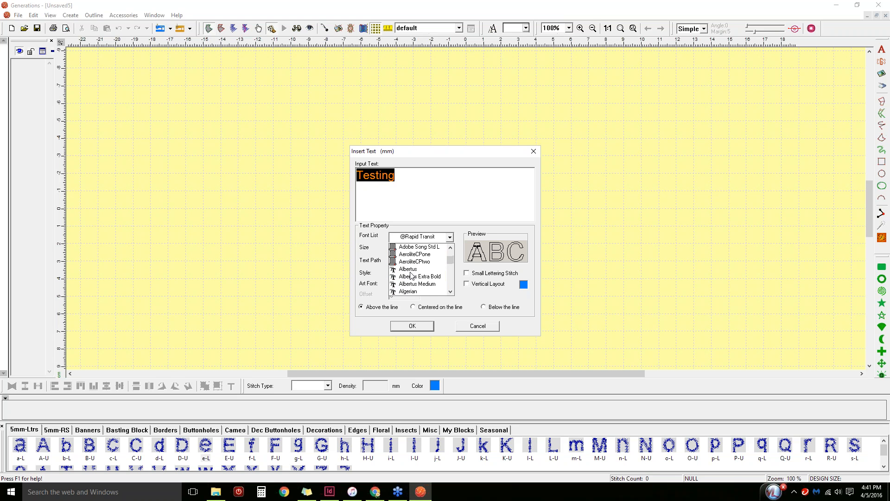
scroll(411, 275, "up", 6)
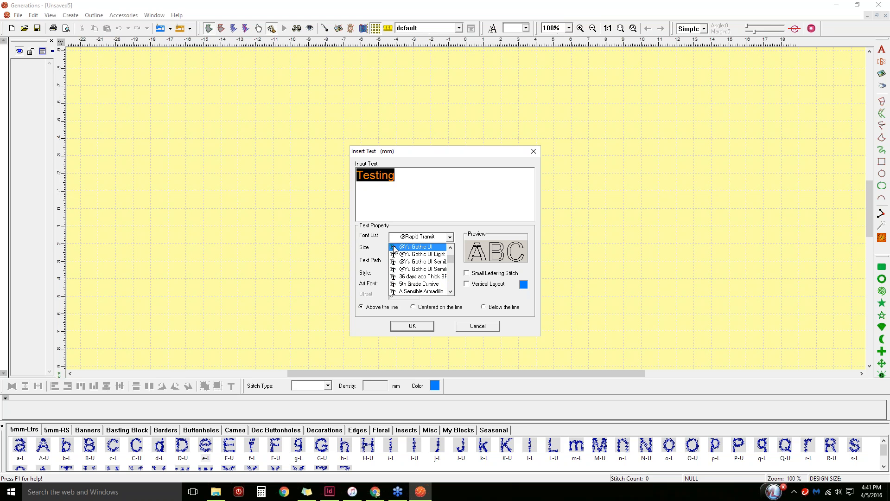
scroll(417, 269, "up", 1)
scroll(419, 263, "up", 2)
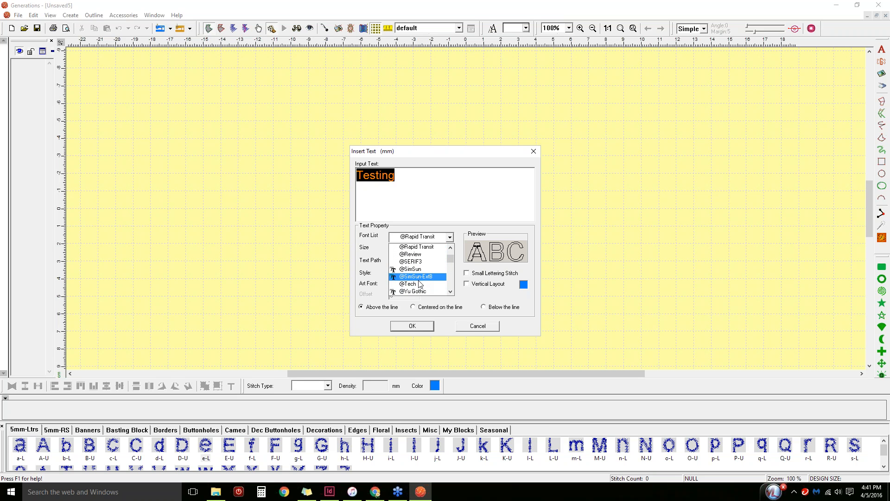
scroll(420, 283, "up", 1)
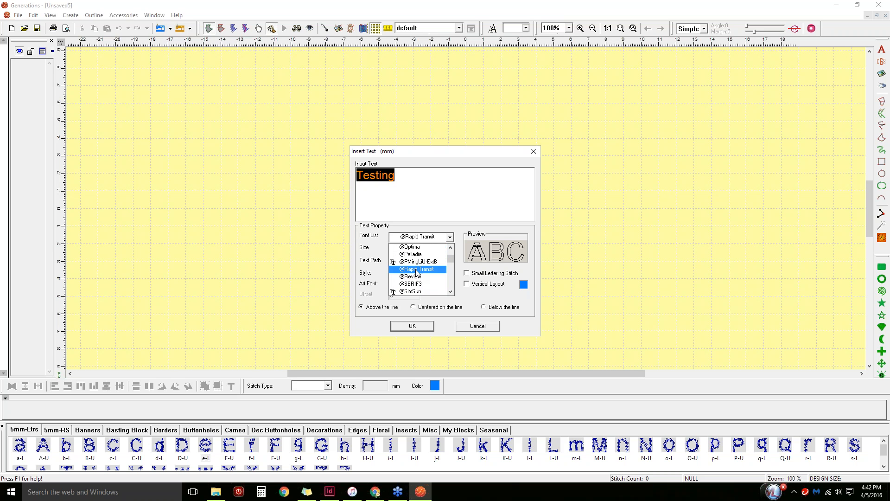
left_click(413, 254)
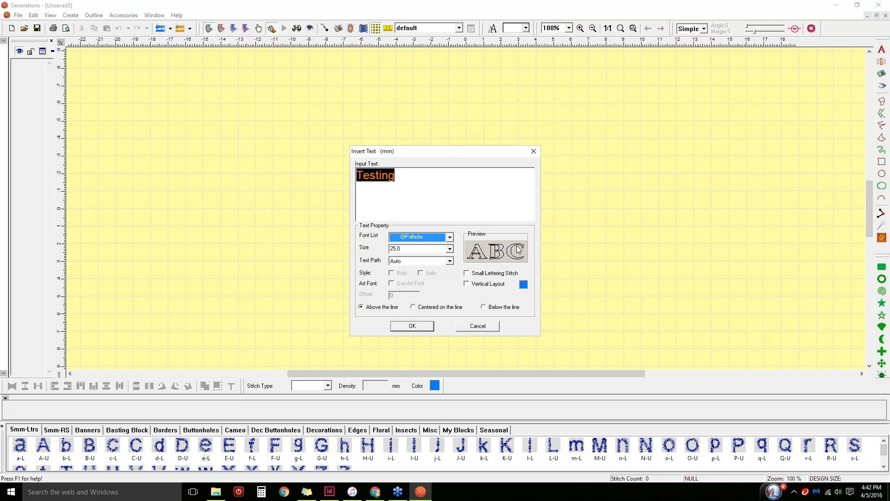
Set the text size to 15.0 mm, insert the "Testing" lettering and generate its stitches
left_click(449, 249)
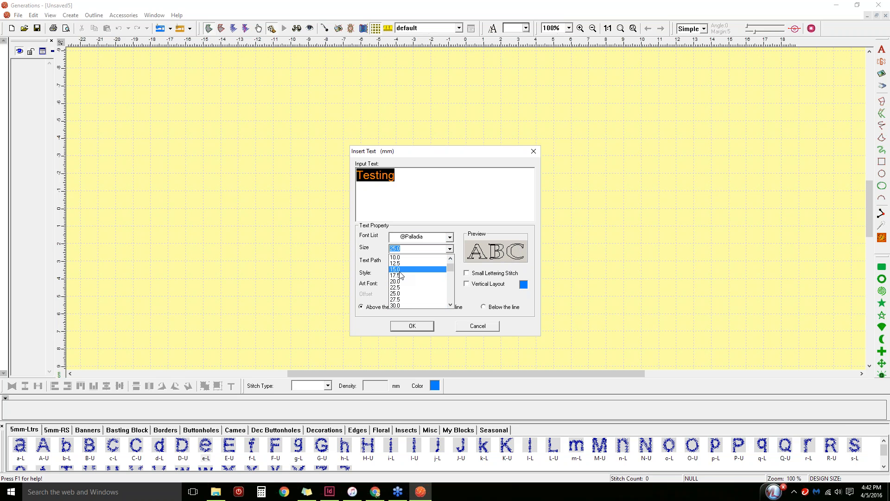
left_click(406, 269)
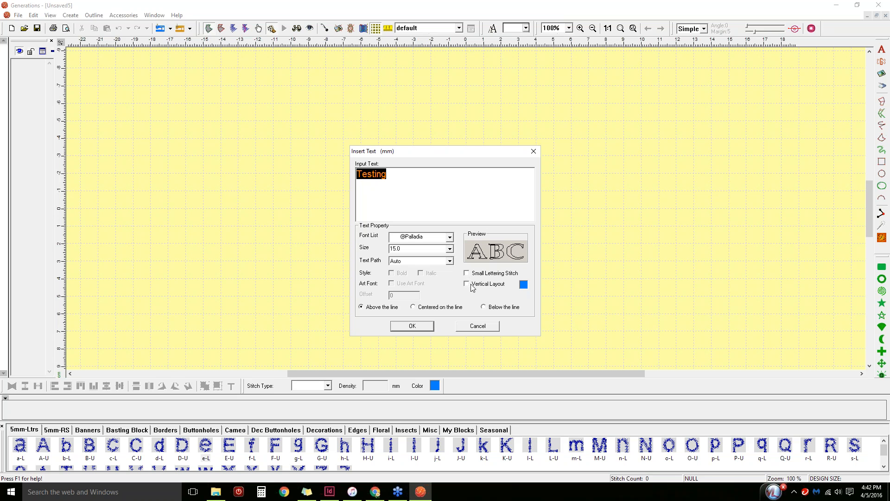
left_click(402, 328)
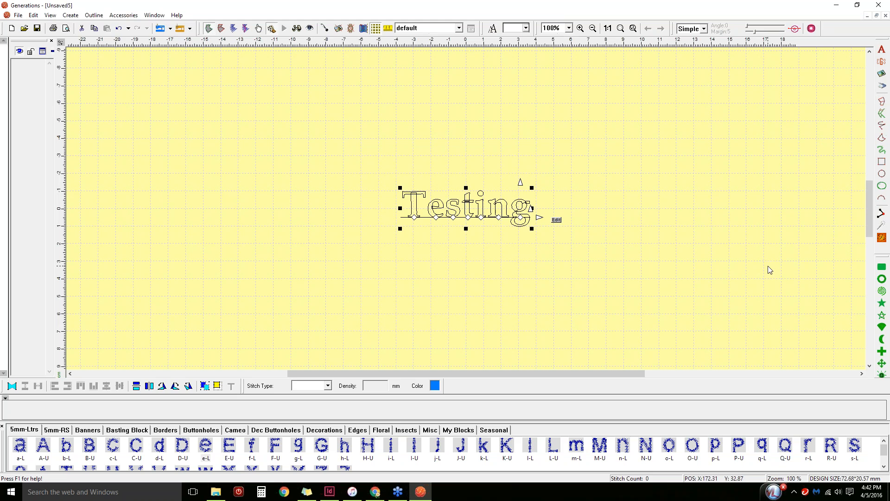
left_click(882, 236)
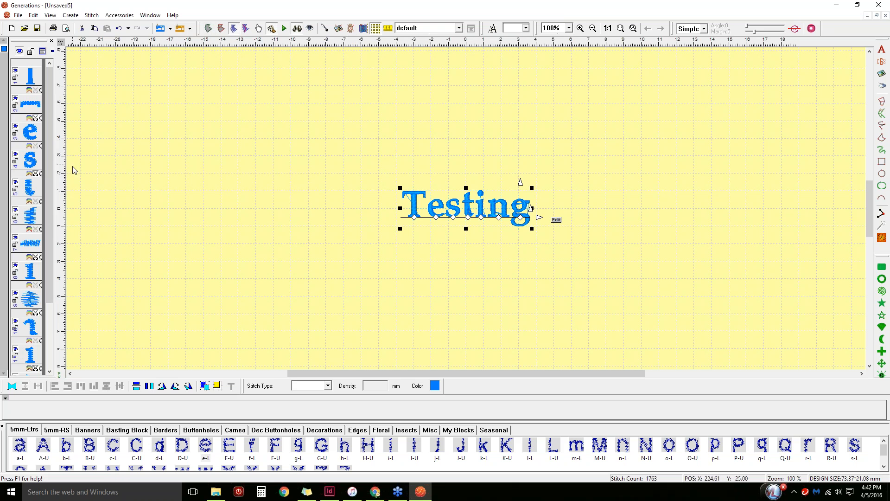
Examine the in and out points of the T's stem and crossbar stitch segments
left_click(37, 83)
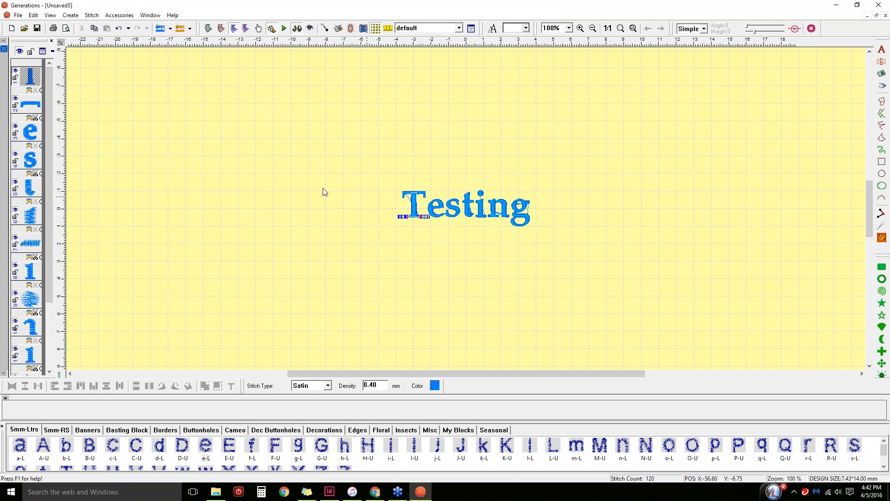
left_click(38, 104)
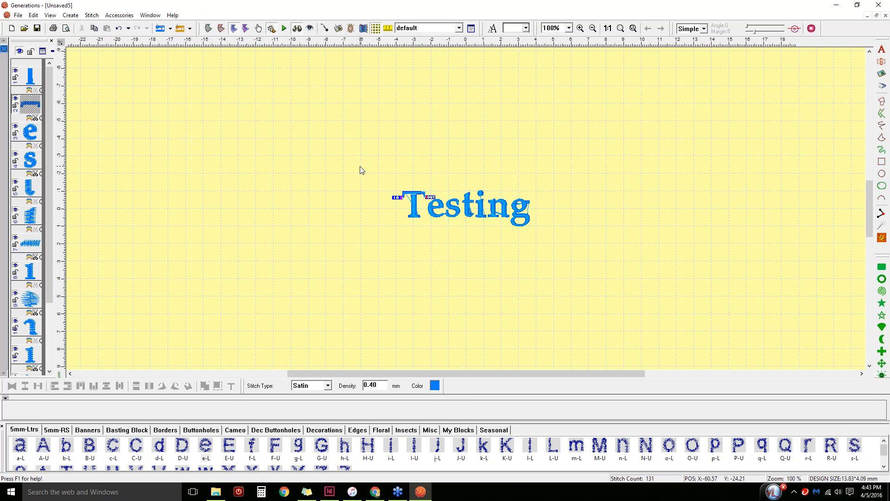
left_click(296, 158)
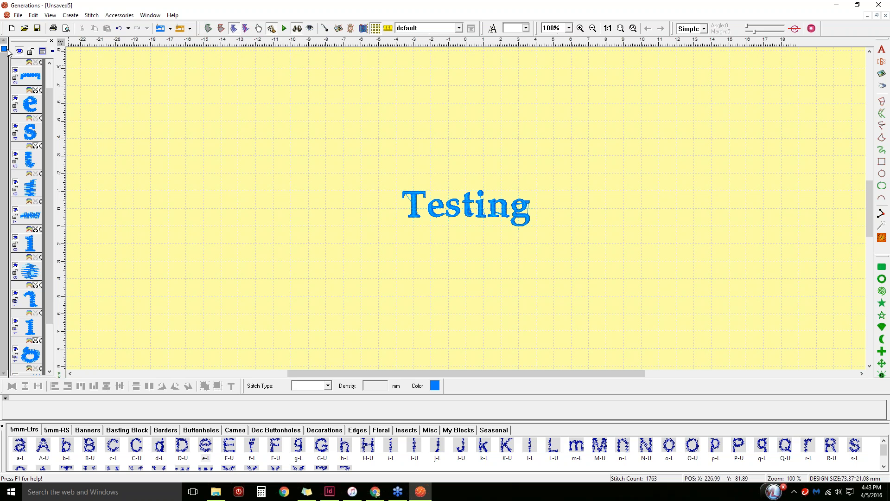
Turn off User Define In Point, User Define Out Point and User Define Trim for all segments of the "Testing" lettering
mouse_move(329, 149)
left_mouse_down()
mouse_move(539, 193)
mouse_move(616, 293)
left_mouse_up()
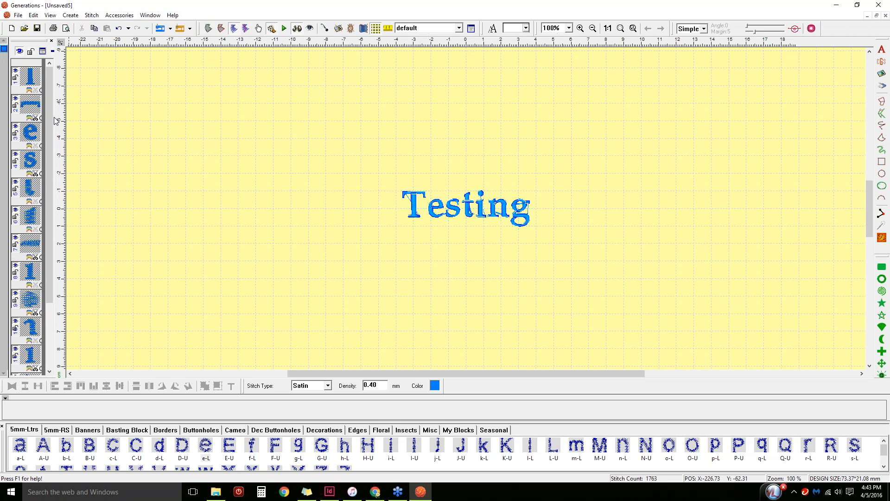
left_click_drag(57, 118, 106, 119)
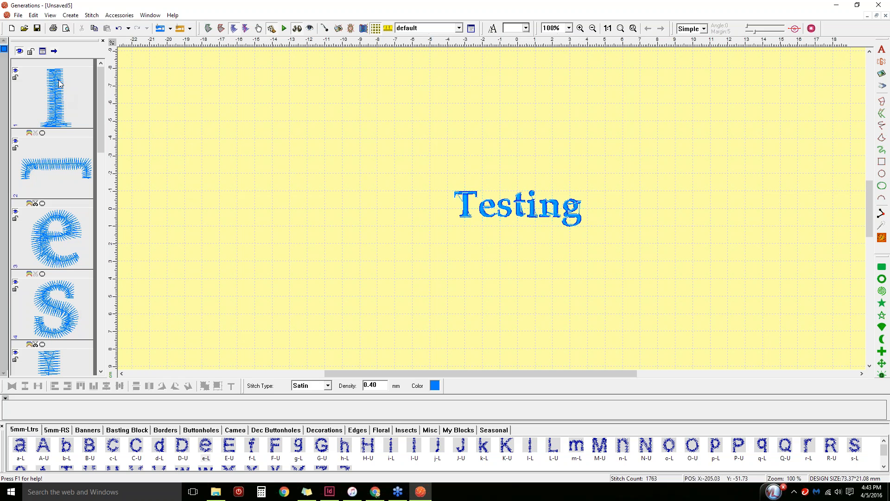
left_click_drag(410, 148, 666, 255)
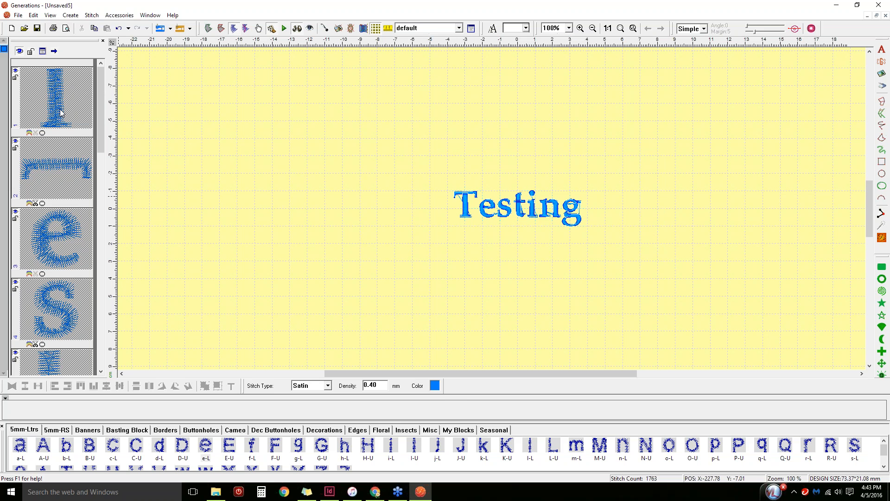
right_click(59, 89)
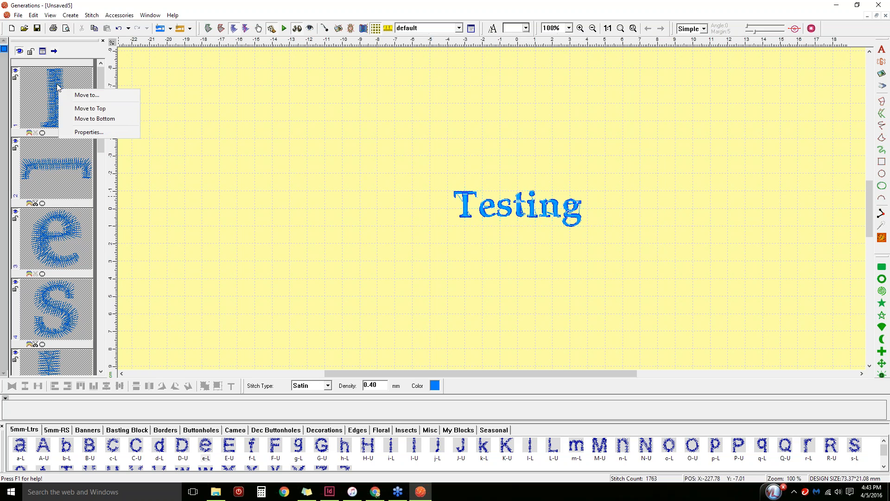
left_click(79, 133)
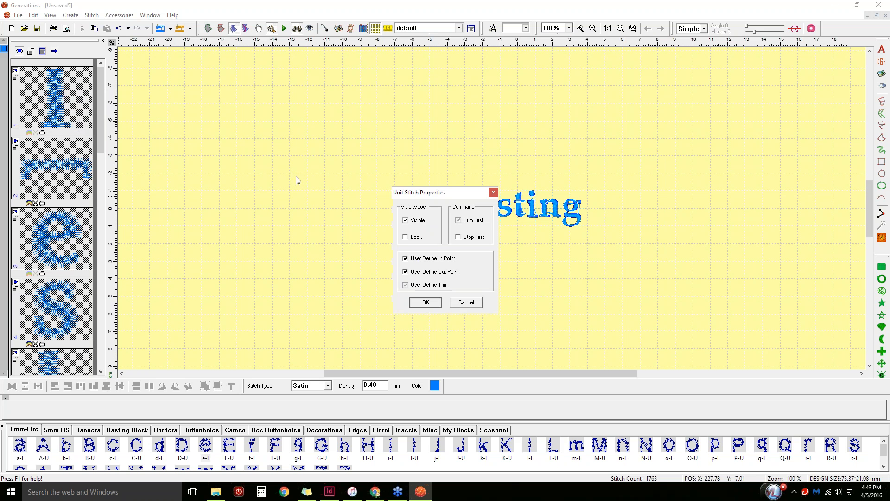
left_click_drag(437, 192, 290, 87)
left_click(265, 157)
left_click(272, 171)
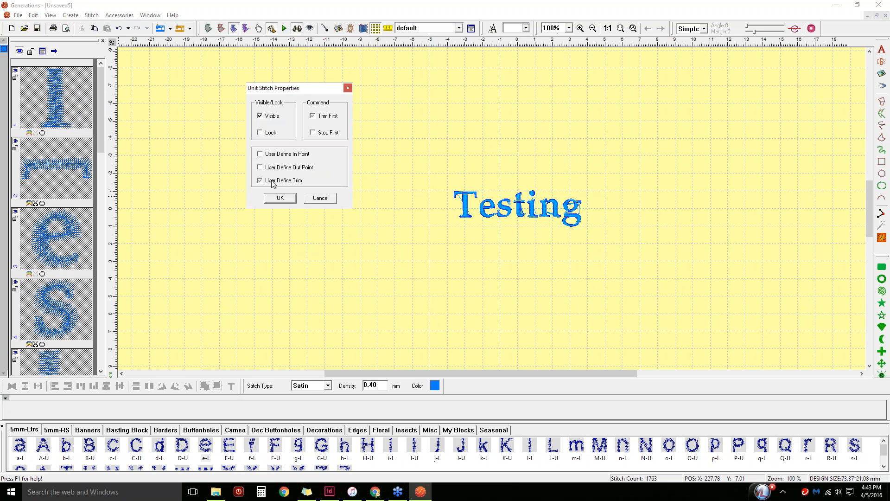
left_click(272, 182)
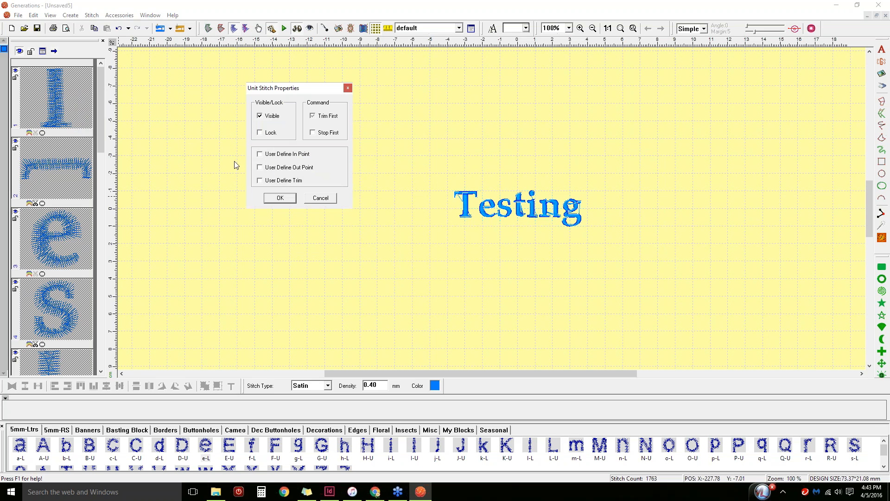
left_click(280, 198)
left_click(641, 142)
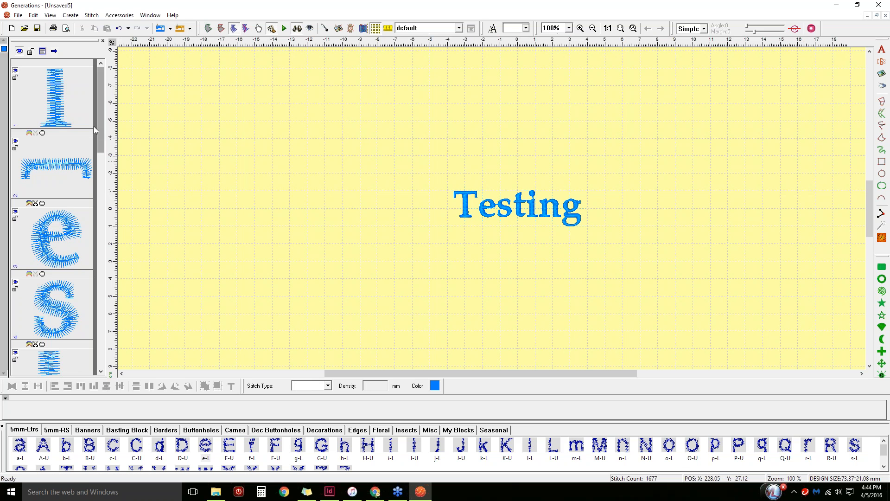
Tighten the "Testing" lettering's overall spacing and move the T closer to the e, making it about 66 mm wide
left_click(51, 172)
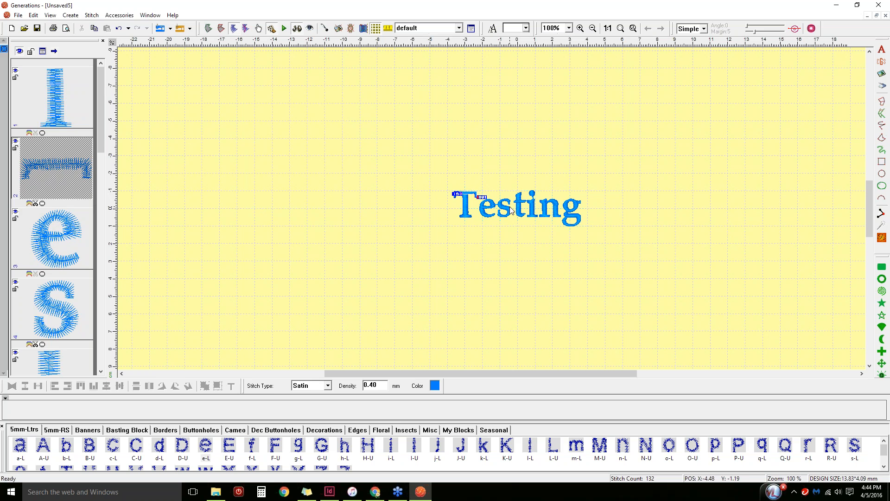
left_click(533, 211)
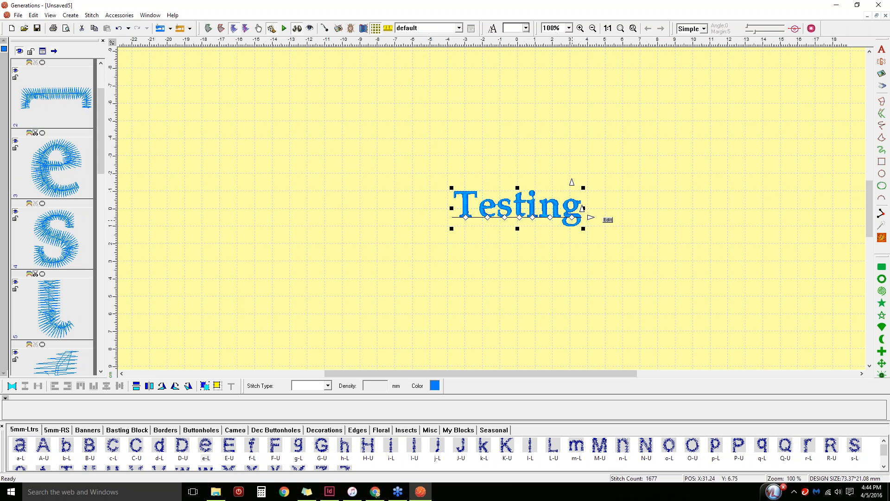
mouse_move(590, 217)
left_mouse_down()
mouse_move(577, 215)
mouse_move(623, 218)
mouse_move(562, 217)
mouse_move(578, 217)
left_mouse_up()
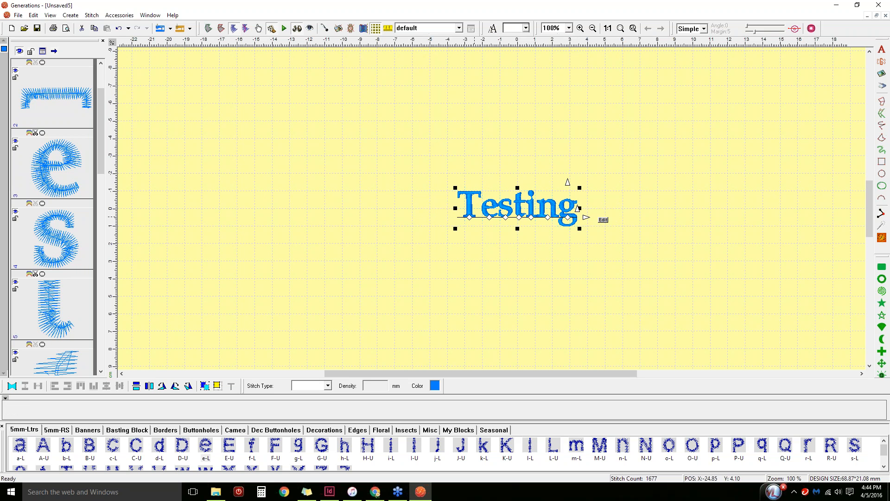
left_click_drag(470, 217, 474, 217)
Fine-tune the position of the middle t on the baseline and regenerate the lettering's stitches
left_click(656, 198)
left_click(533, 219)
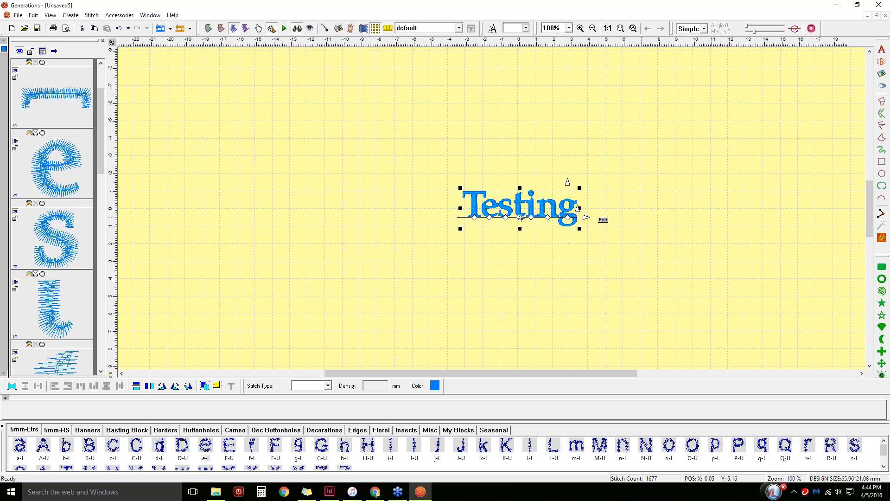
left_click_drag(520, 217, 521, 221)
left_click(663, 221)
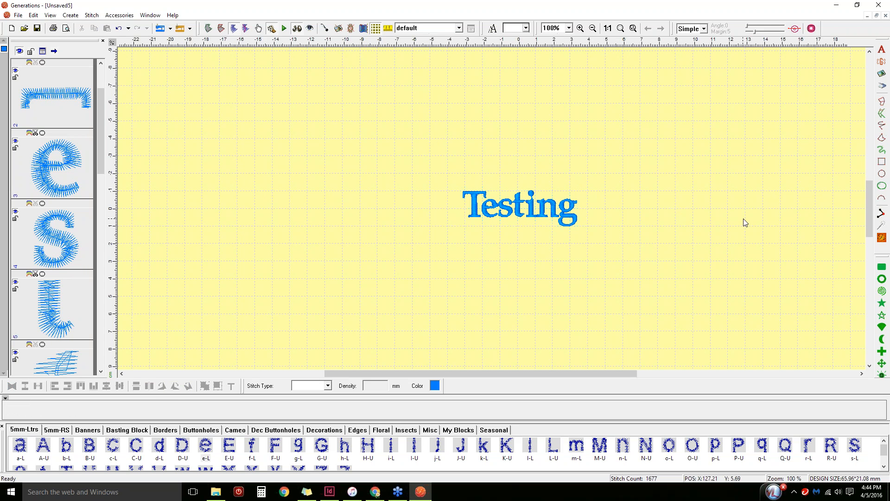
left_click(882, 238)
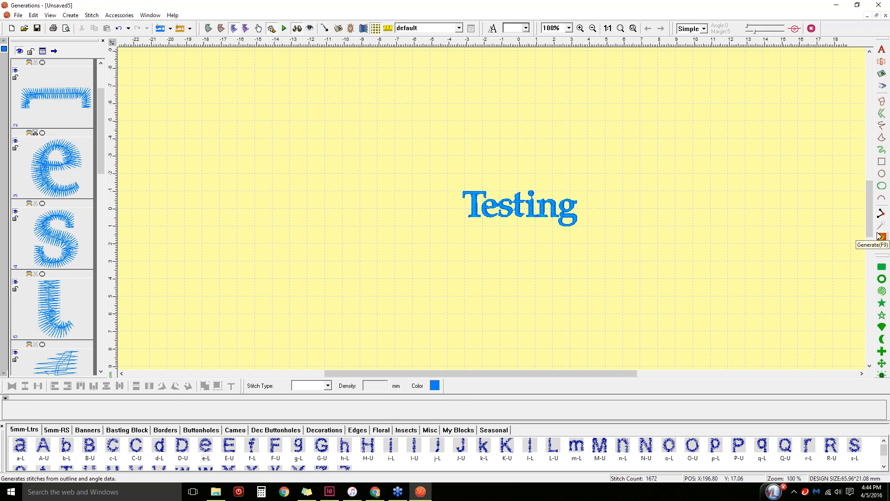